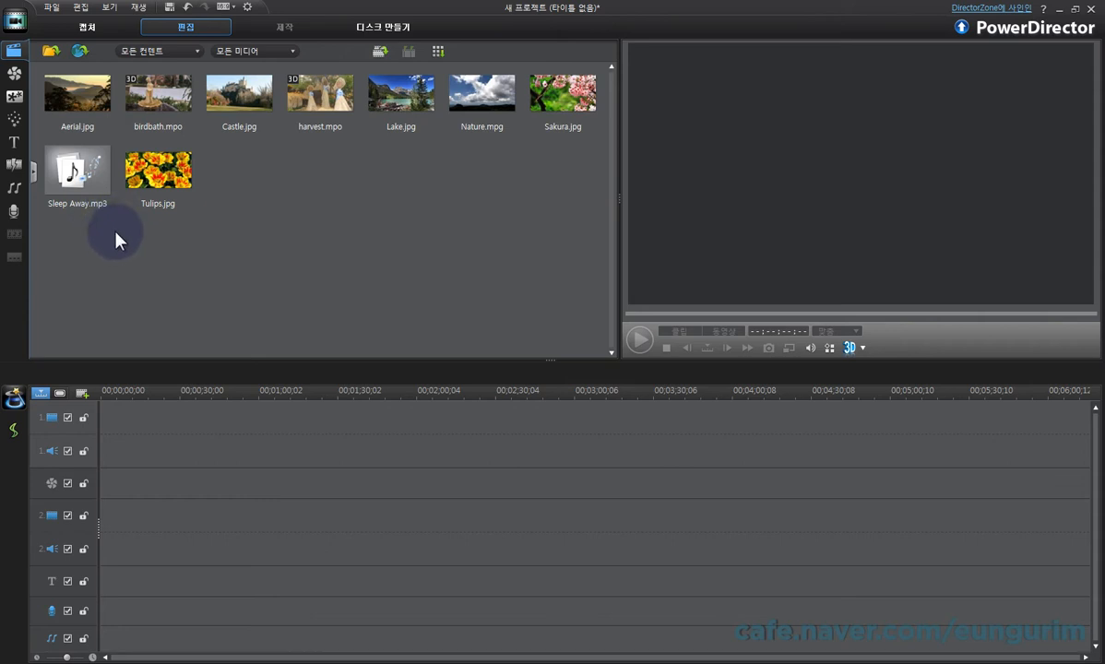
# Step: Place Sleep Away.mp3 at the start of audio track 1 and bring up its waveform for trimming
pyautogui.moveTo(77, 174); pyautogui.dragTo(90, 455)
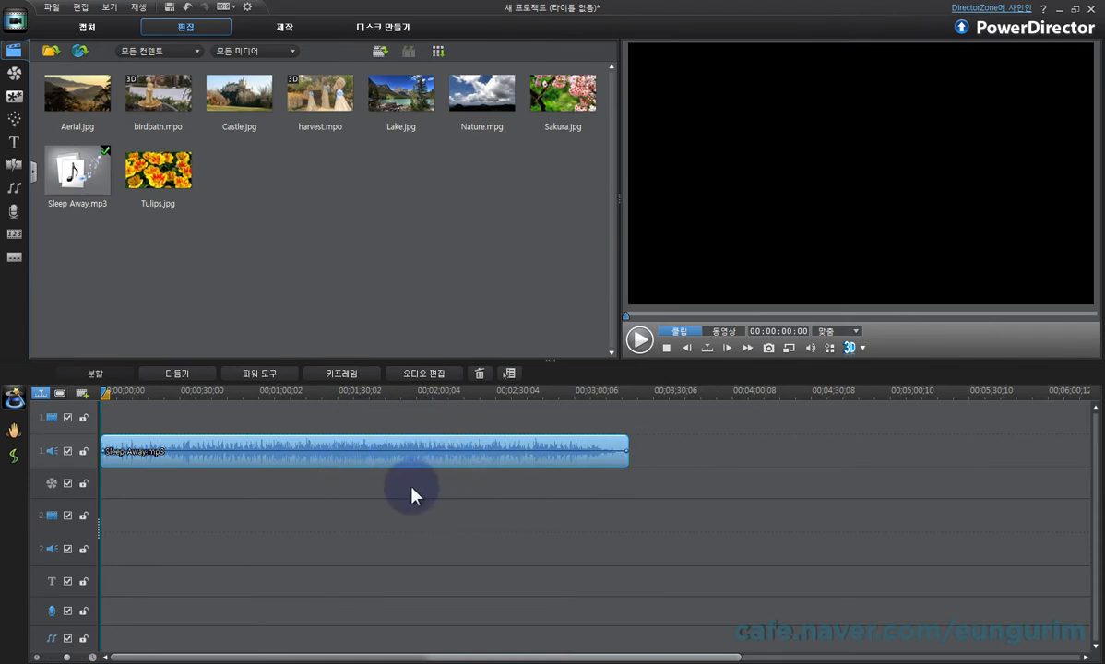
pyautogui.click(178, 376)
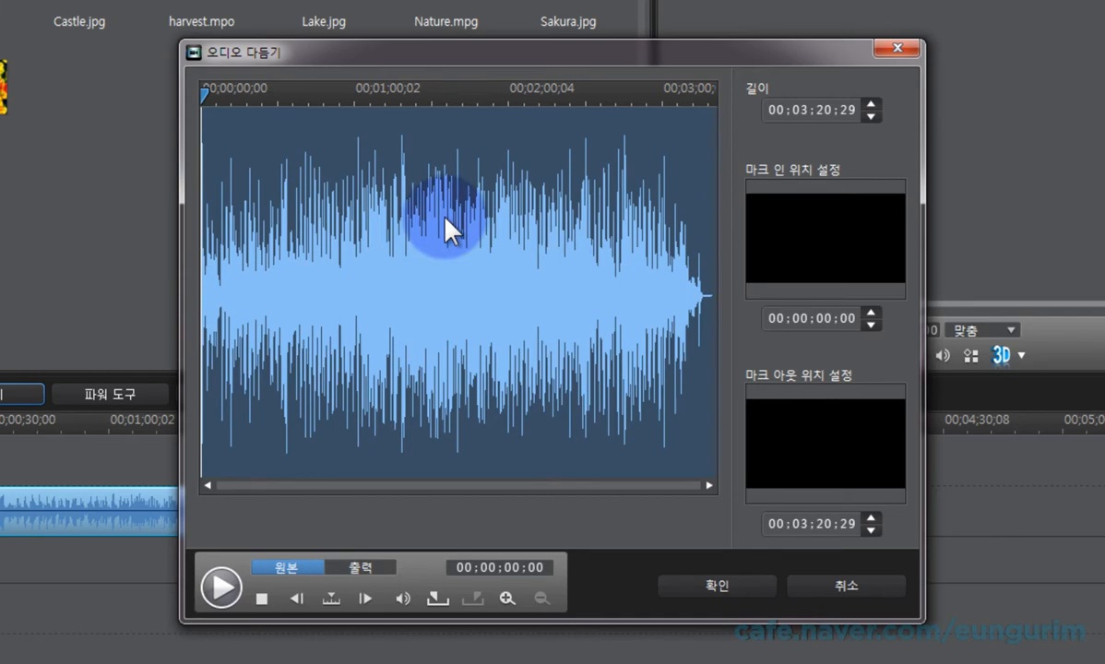
pyautogui.moveTo(259, 94); pyautogui.dragTo(333, 96)
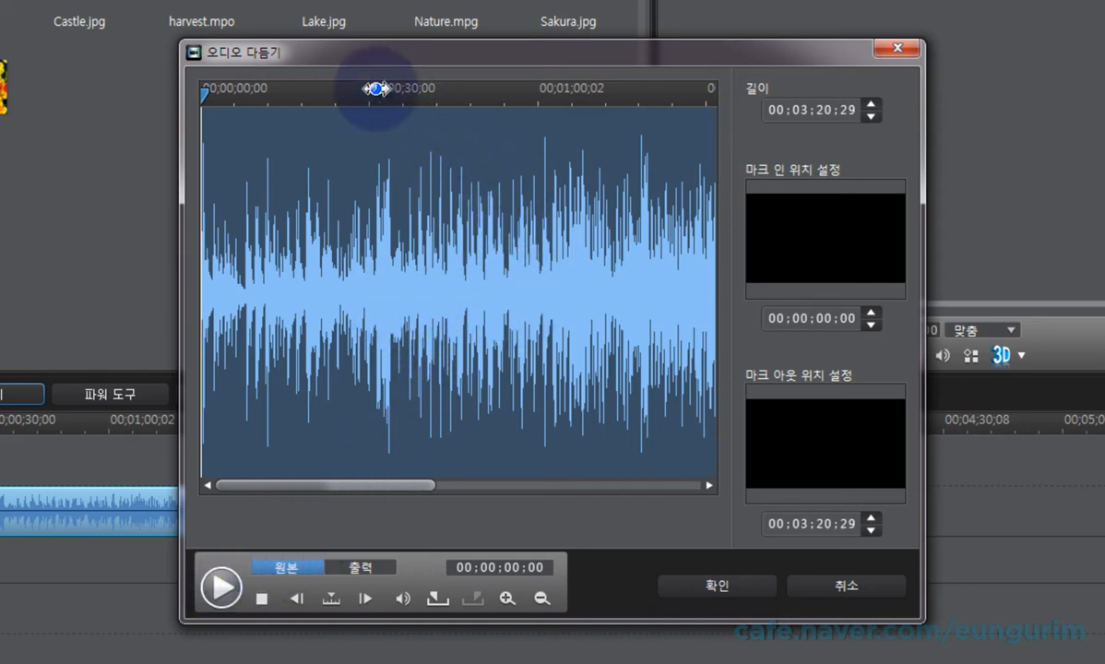
pyautogui.moveTo(350, 89); pyautogui.dragTo(641, 89)
pyautogui.moveTo(357, 91); pyautogui.dragTo(490, 90)
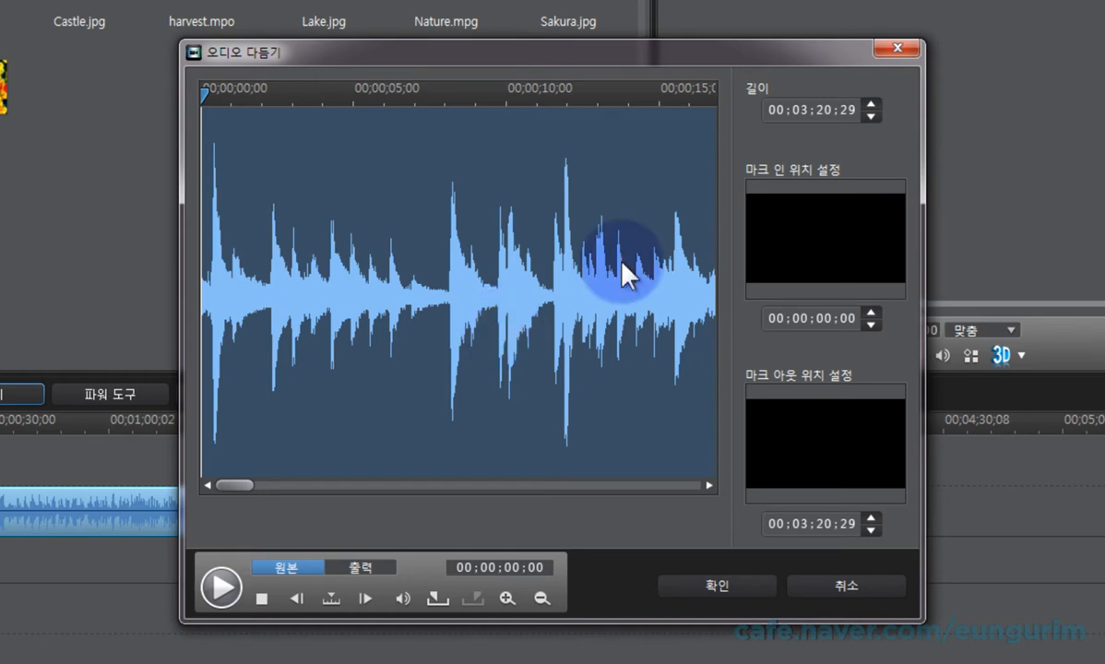
# Step: Trim the Sleep Away.mp3 clip with the mark-in at 00;00;02;25 and the mark-out at 00;00;12;19
pyautogui.click(287, 94)
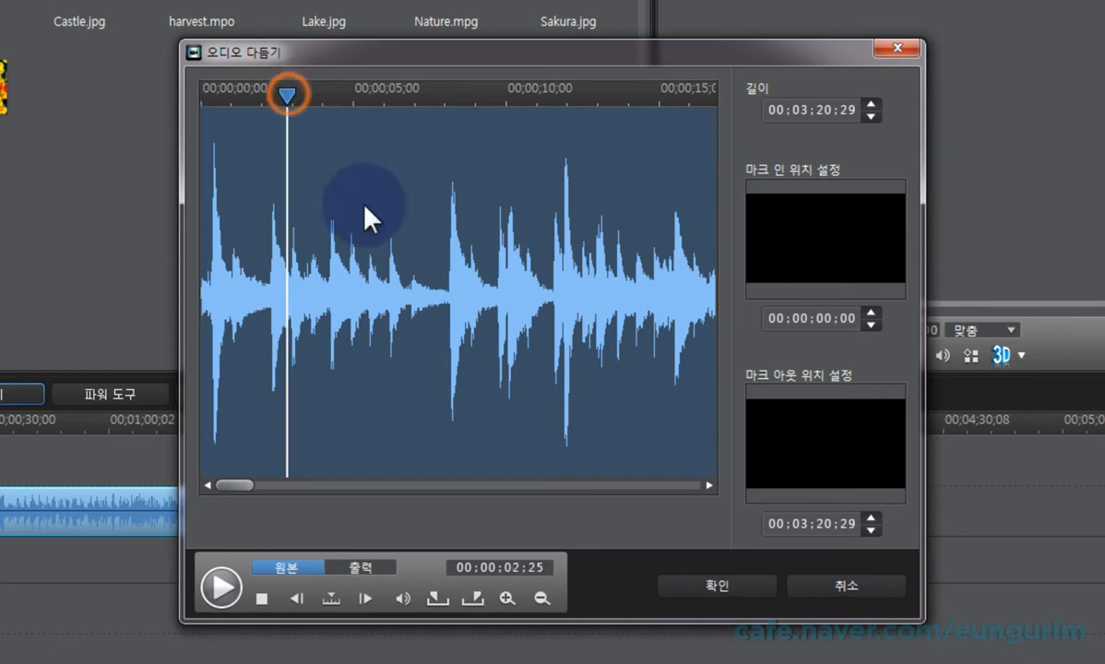
pyautogui.click(438, 598)
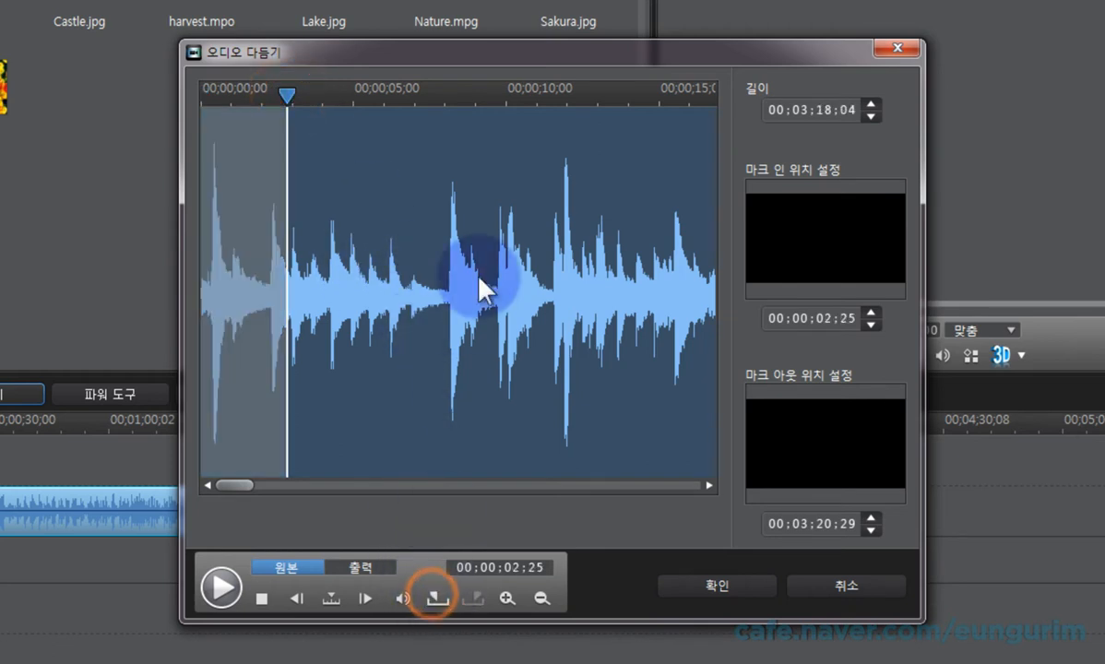
pyautogui.click(585, 94)
pyautogui.click(473, 598)
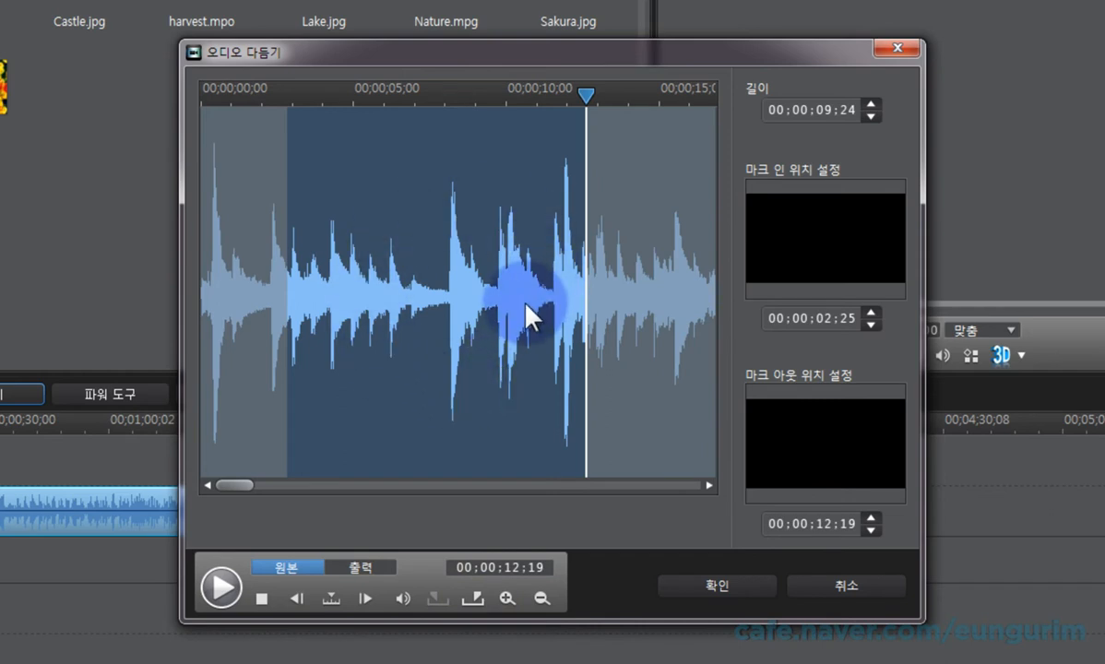
pyautogui.click(720, 583)
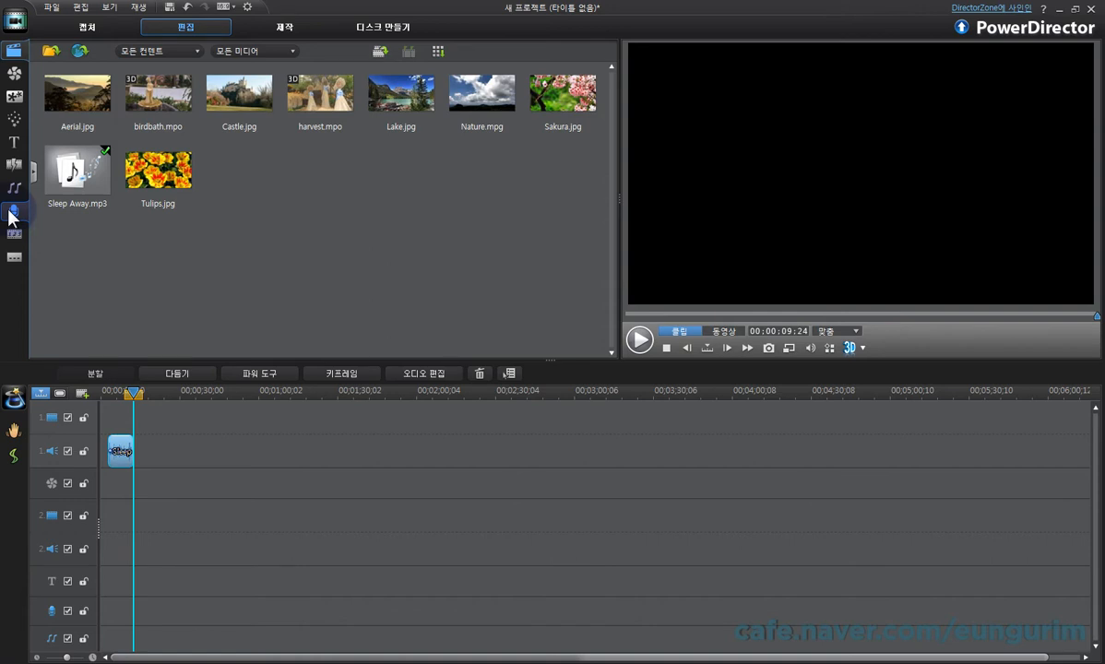
# Step: Delete the trimmed audio clip from the timeline and place Nature.mpg at the start of video track 1
pyautogui.moveTo(202, 490); pyautogui.dragTo(131, 434)
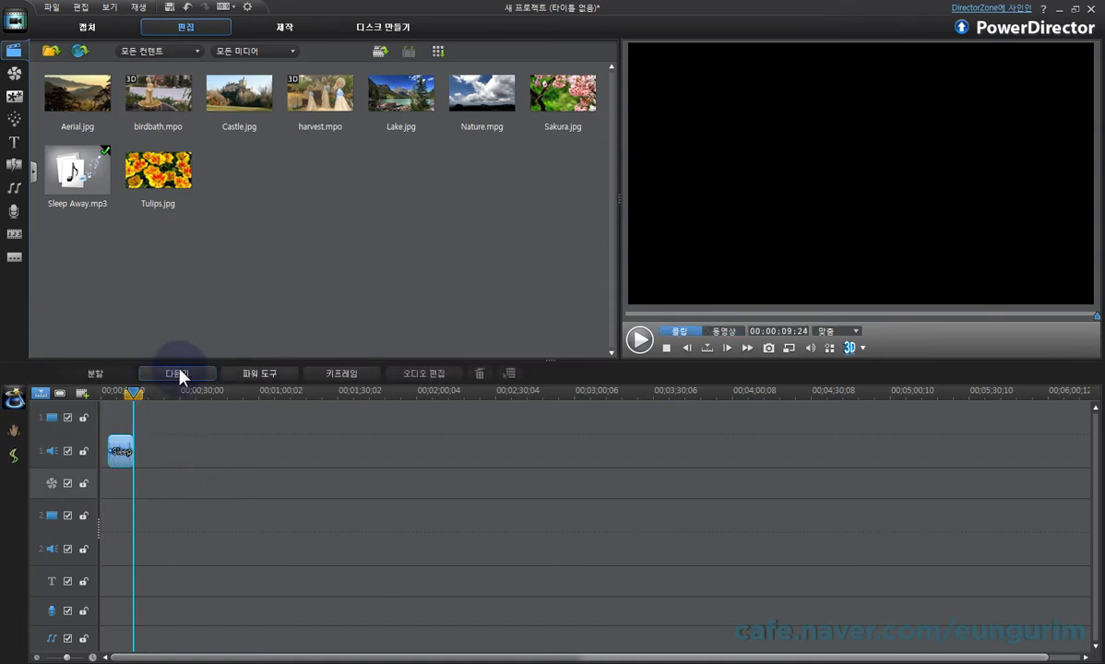
pyautogui.press('Delete')
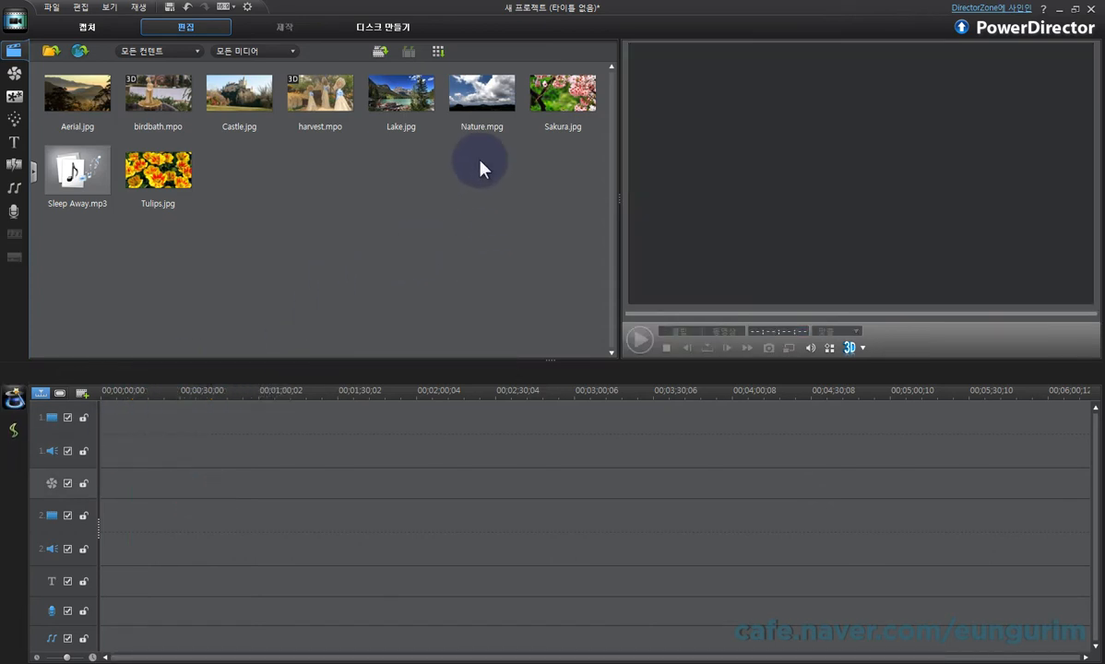
pyautogui.moveTo(480, 92); pyautogui.dragTo(888, 395)
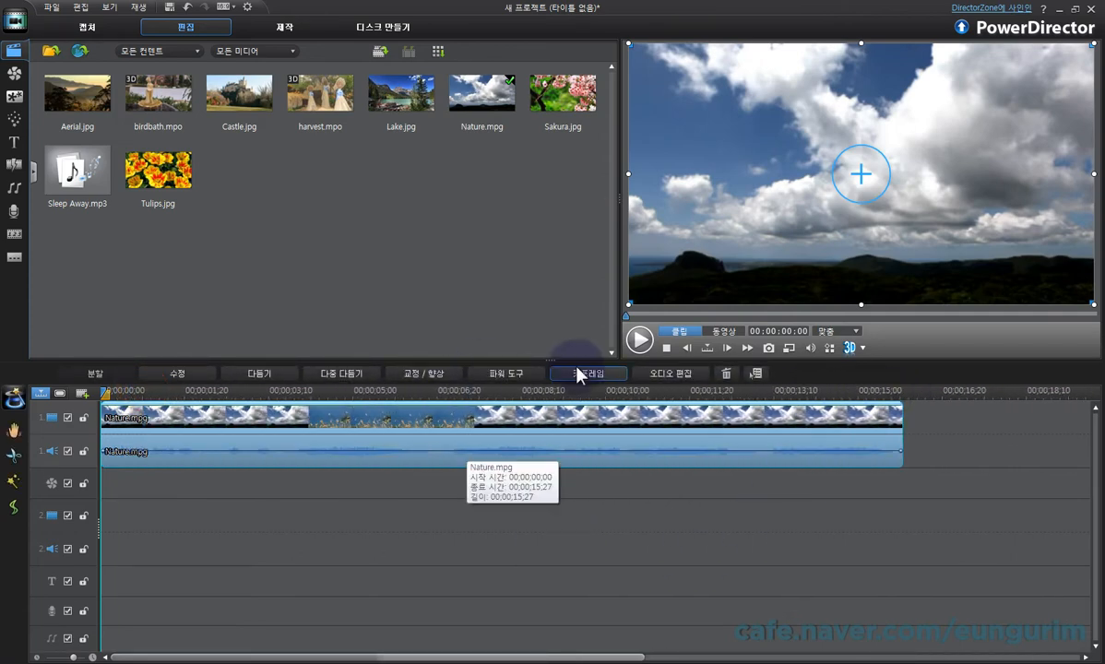
# Step: Prepare a voice-over recording with the playhead at 00;00;04;11 and the microphone volume at 90
pyautogui.click(22, 220)
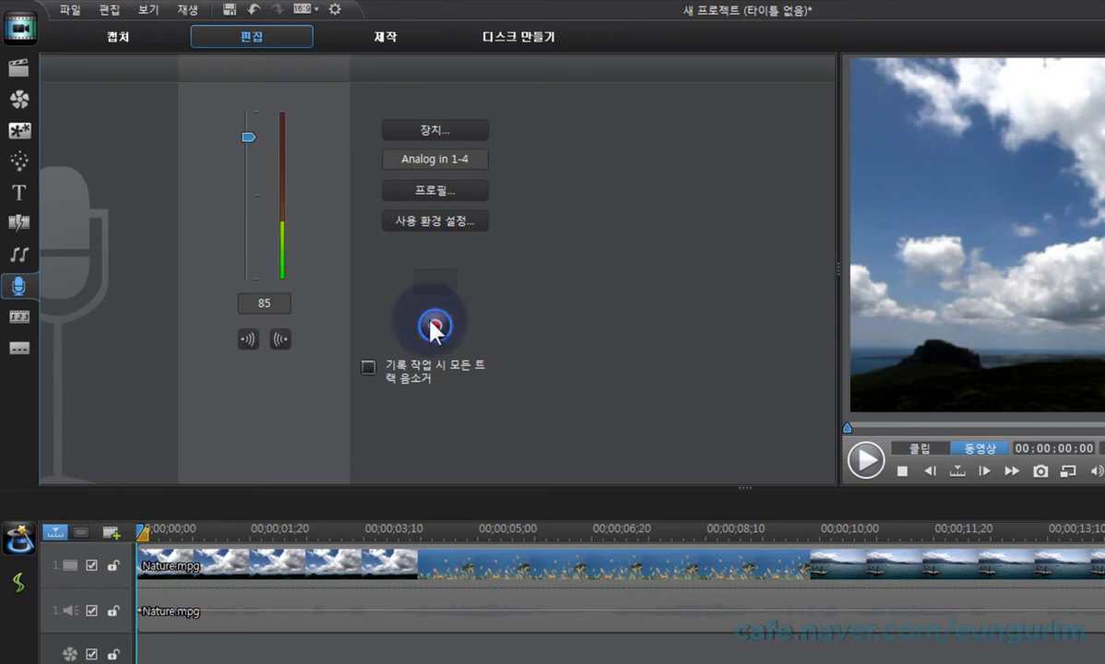
pyautogui.click(436, 535)
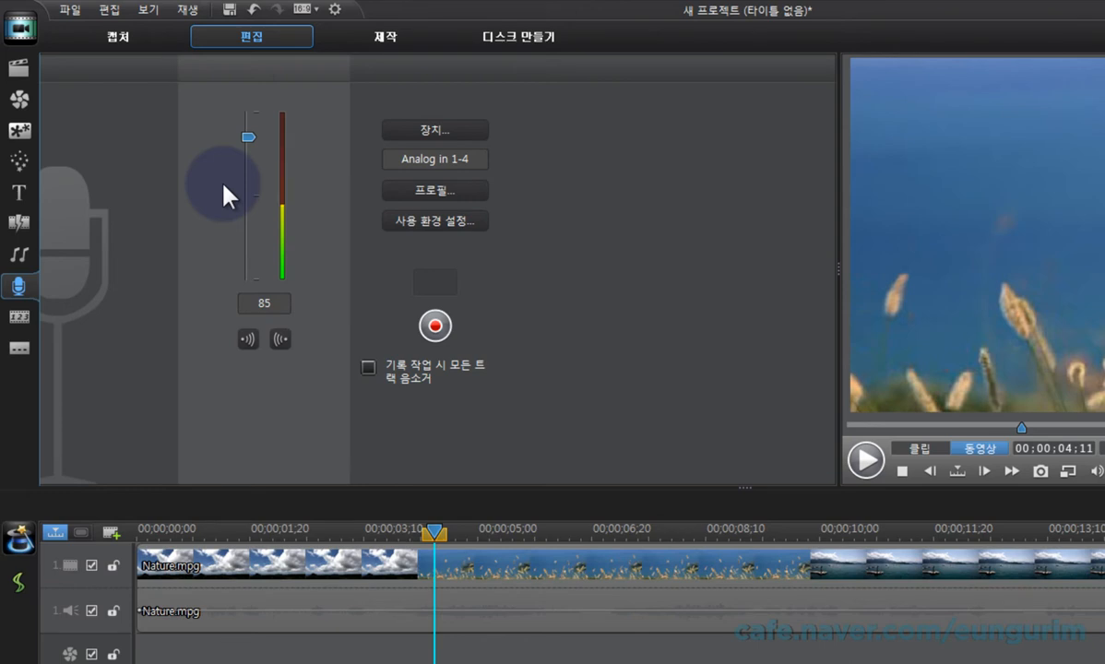
pyautogui.moveTo(246, 140)
pyautogui.mouseDown()
pyautogui.moveTo(246, 224)
pyautogui.moveTo(245, 145)
pyautogui.mouseUp()
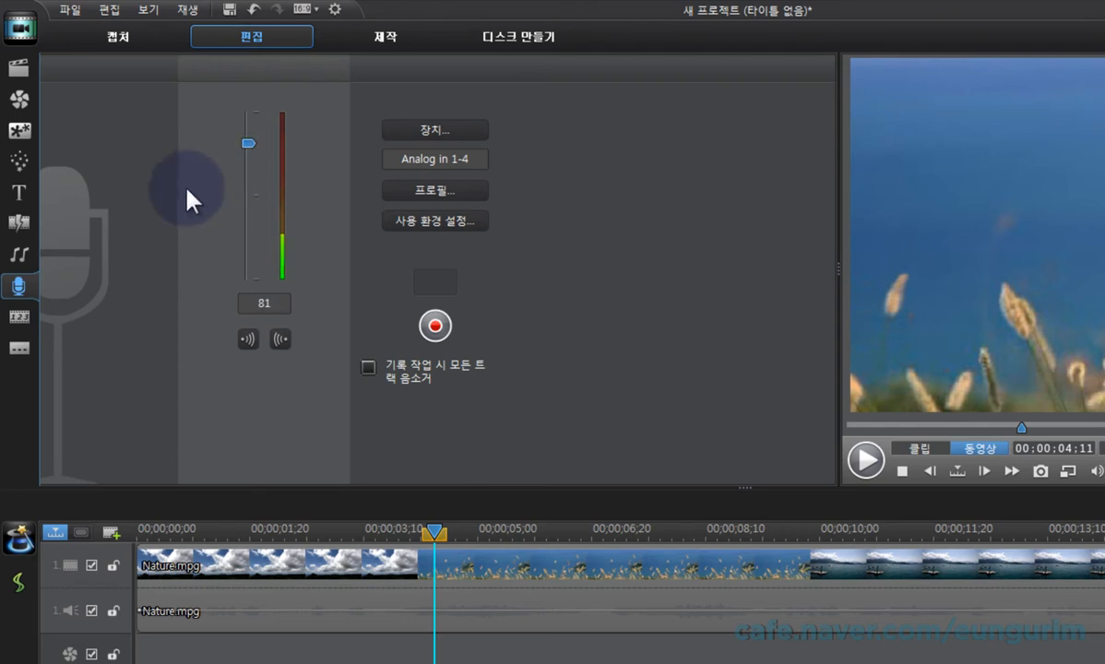
pyautogui.moveTo(246, 145); pyautogui.dragTo(247, 132)
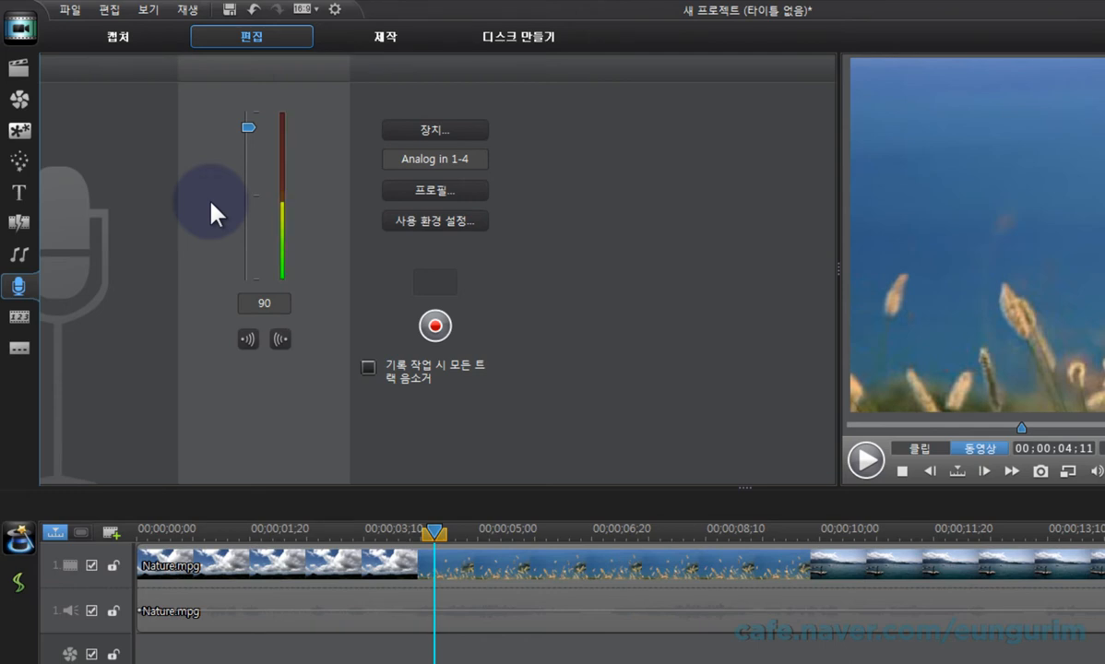
# Step: Check the available audio devices and the input volume in the recording device settings
pyautogui.click(467, 135)
pyautogui.click(666, 420)
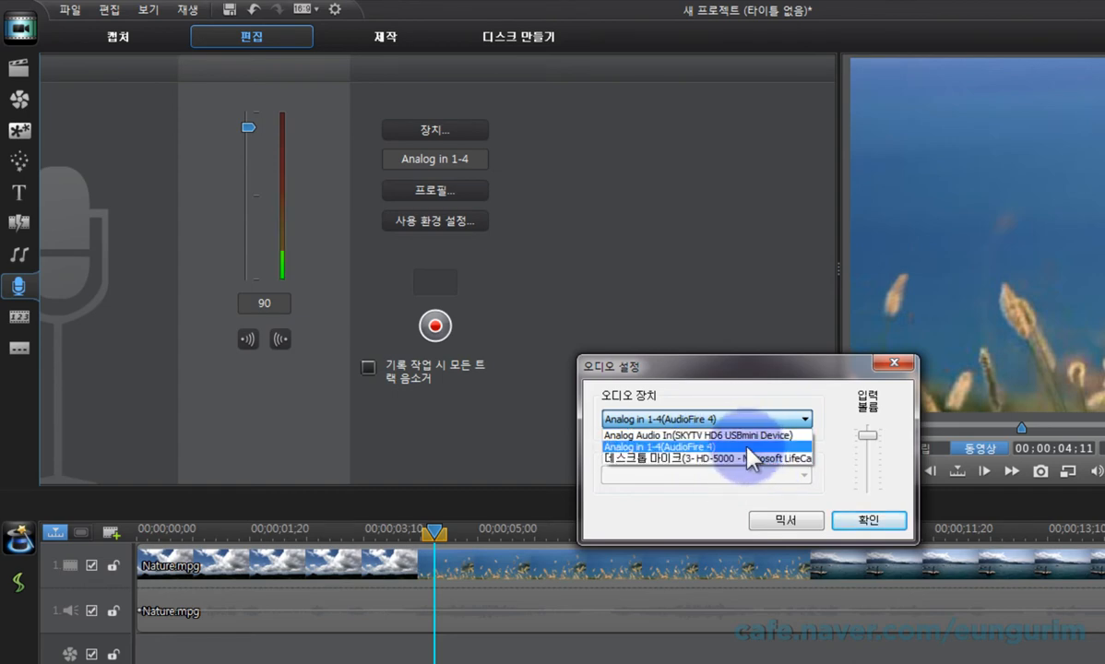
pyautogui.click(800, 499)
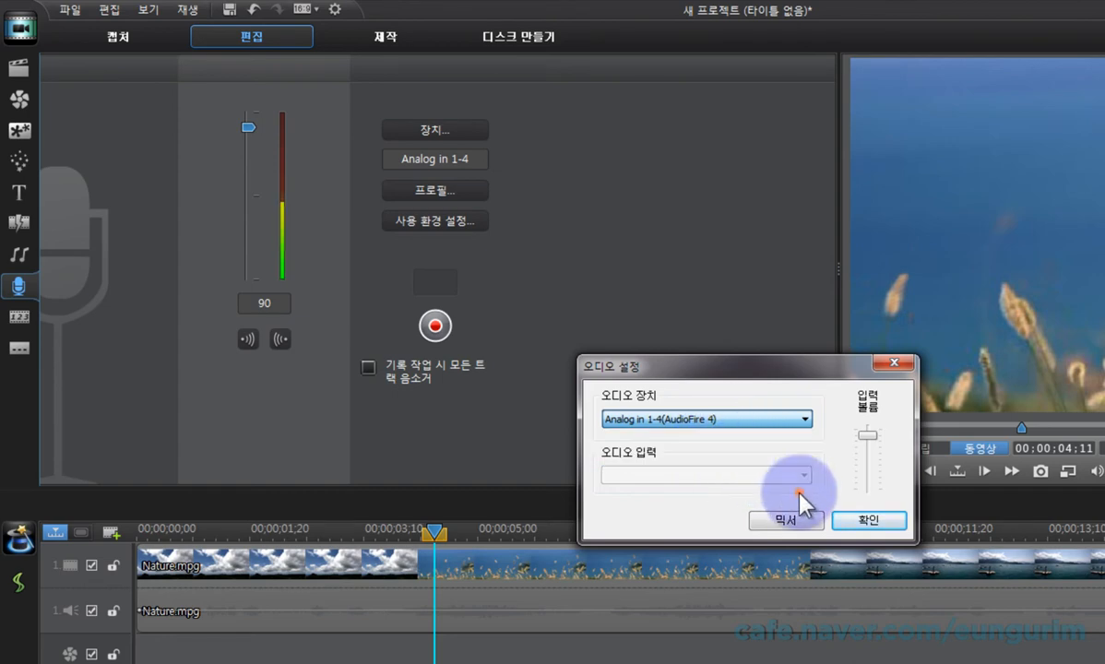
pyautogui.click(886, 366)
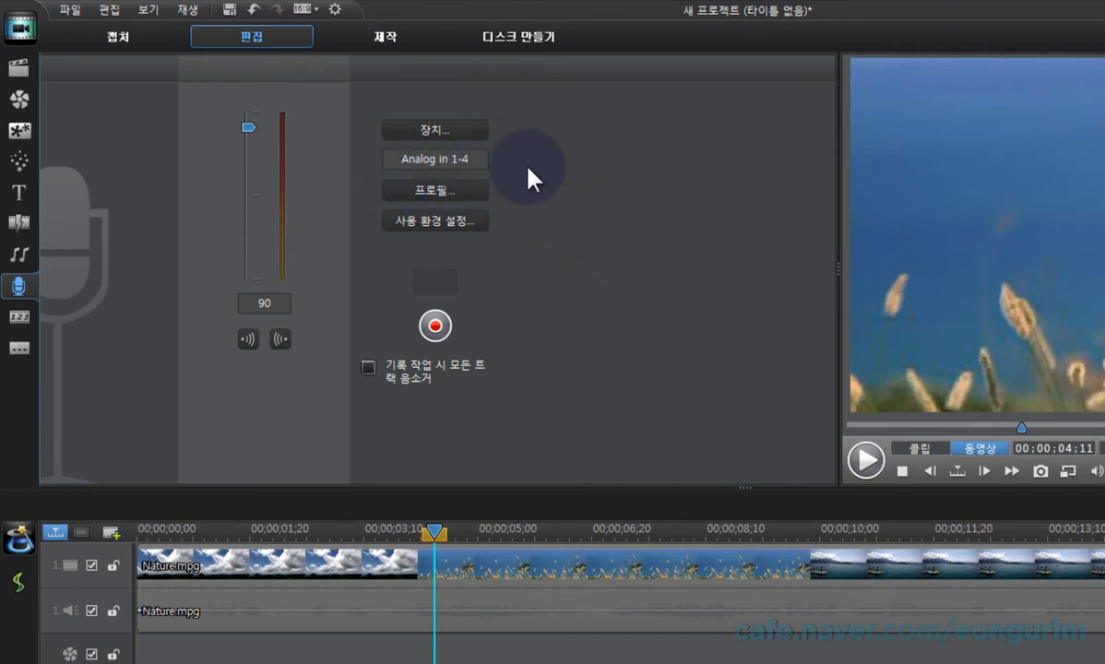
# Step: Check the format and the available sample rate, bit depth and channel options in the recording quality profile
pyautogui.click(472, 190)
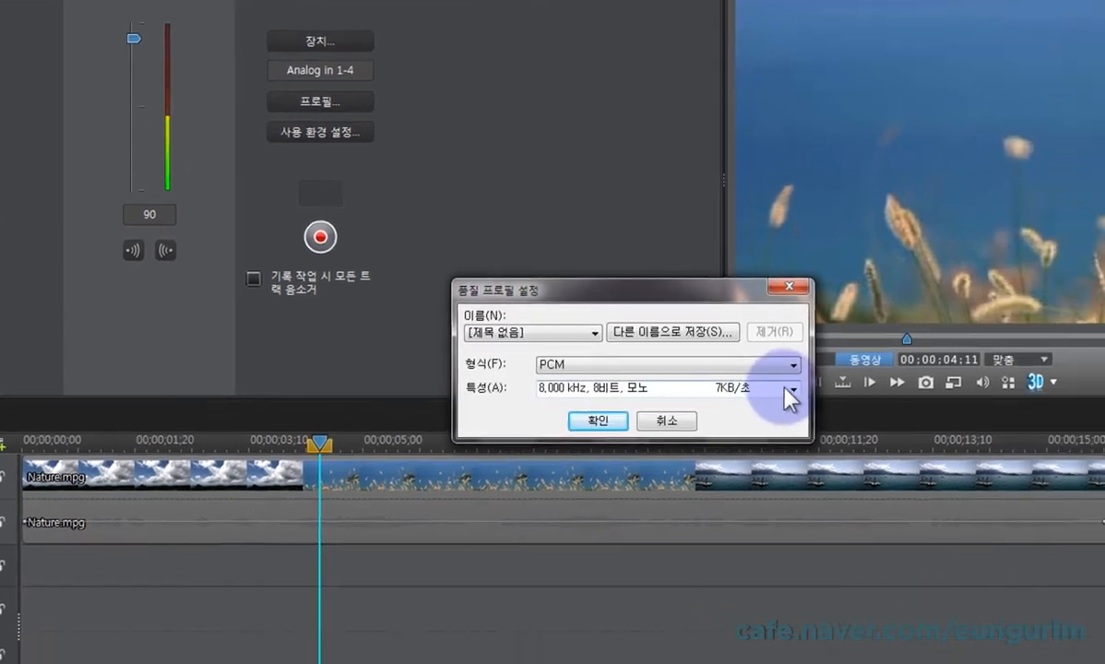
pyautogui.click(791, 392)
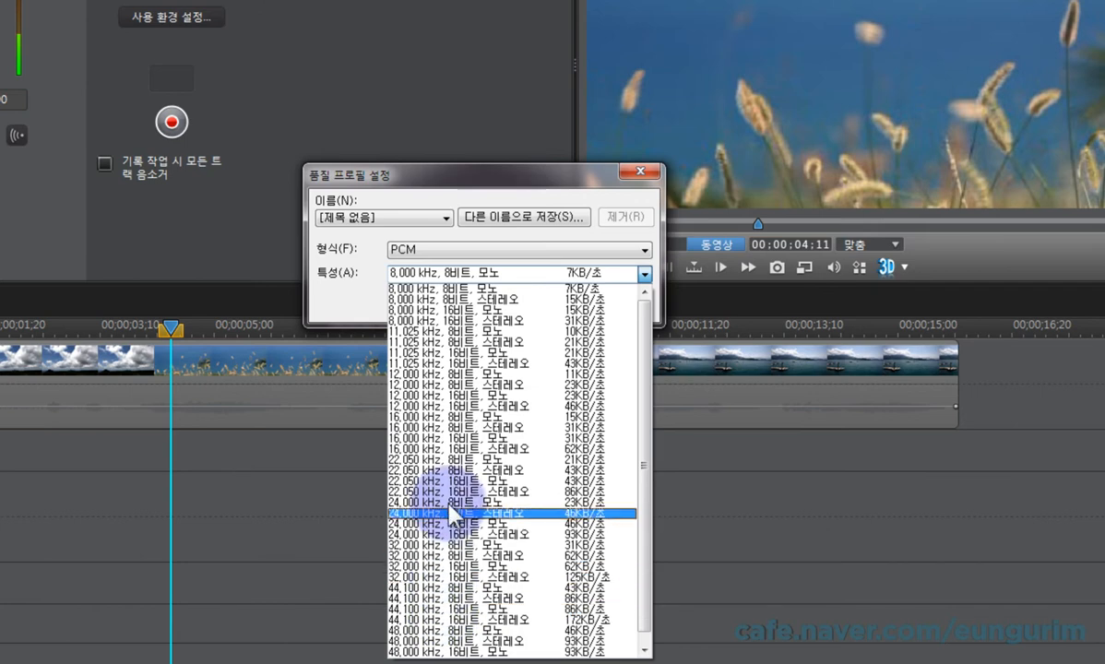
pyautogui.click(609, 193)
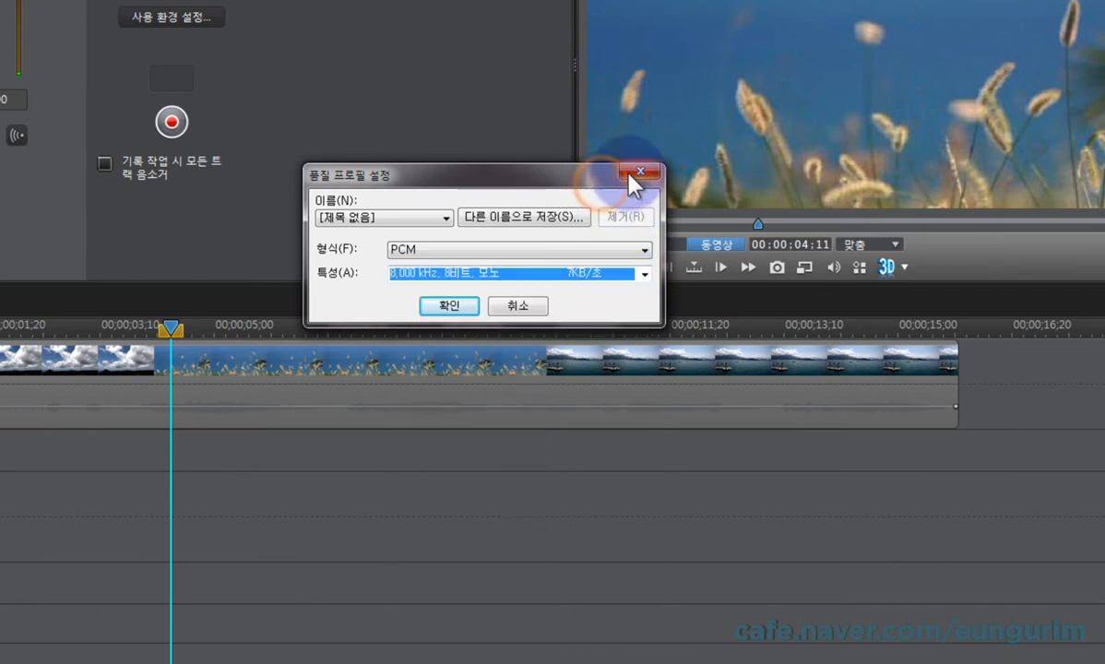
pyautogui.click(631, 173)
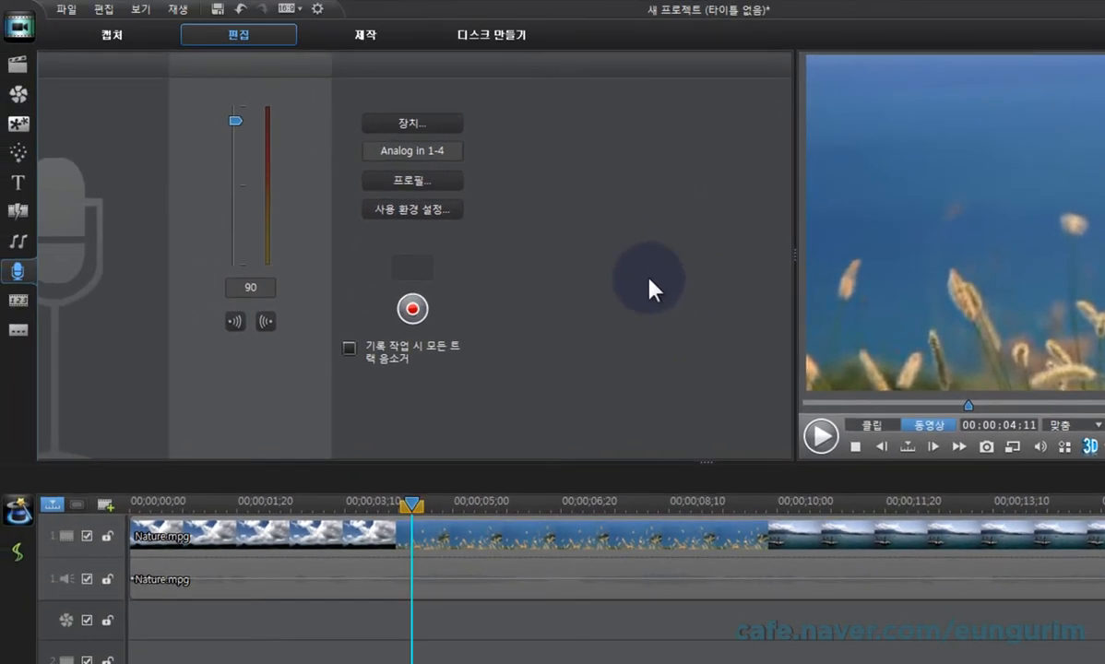
# Step: Try the time limit option in the recording preferences and leave without applying any changes
pyautogui.click(449, 216)
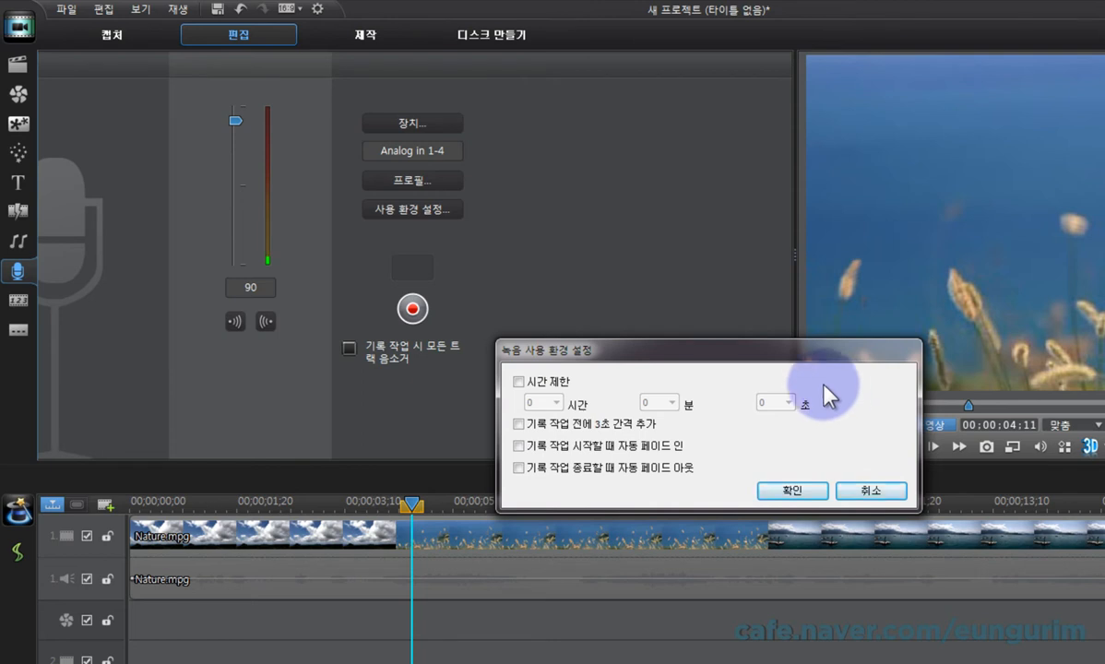
pyautogui.click(518, 382)
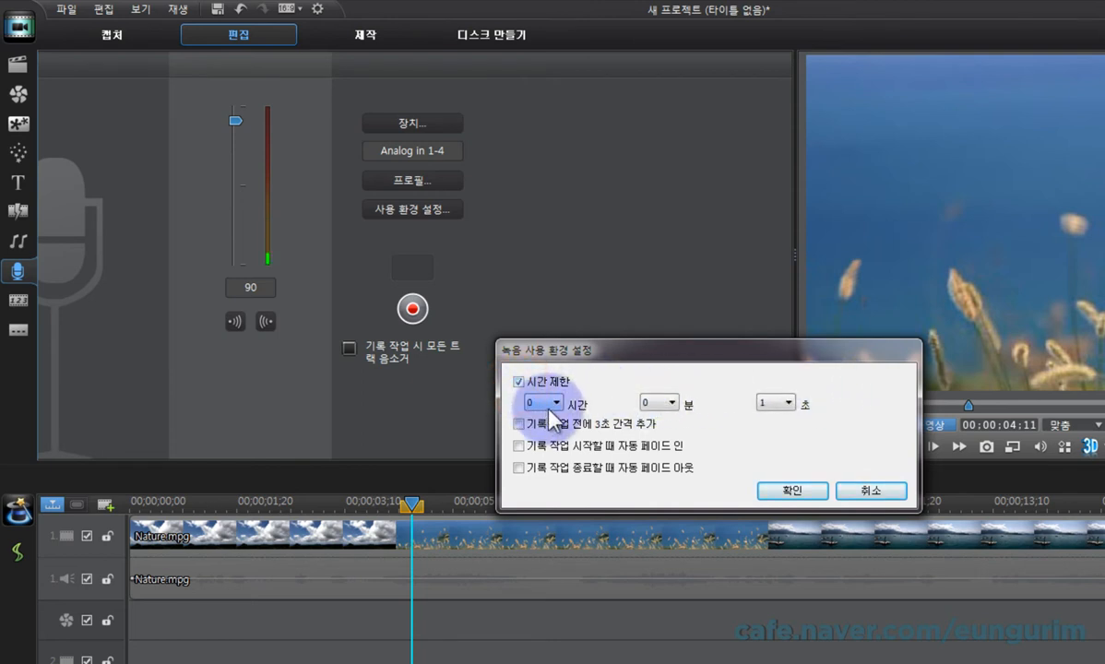
pyautogui.click(541, 403)
pyautogui.click(548, 404)
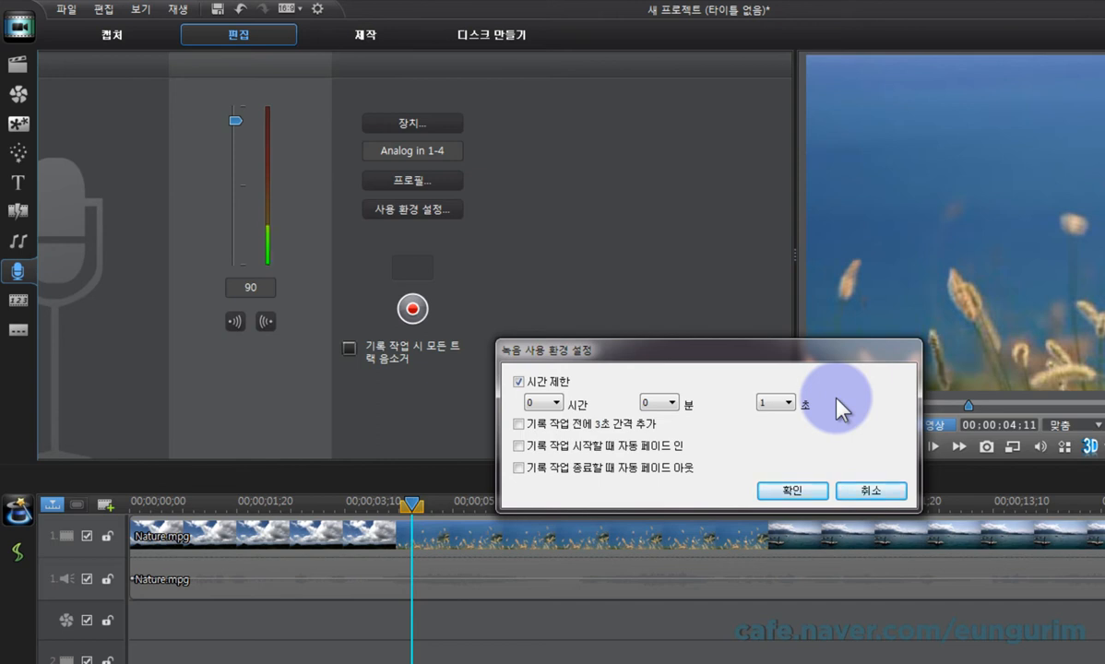
pyautogui.click(518, 381)
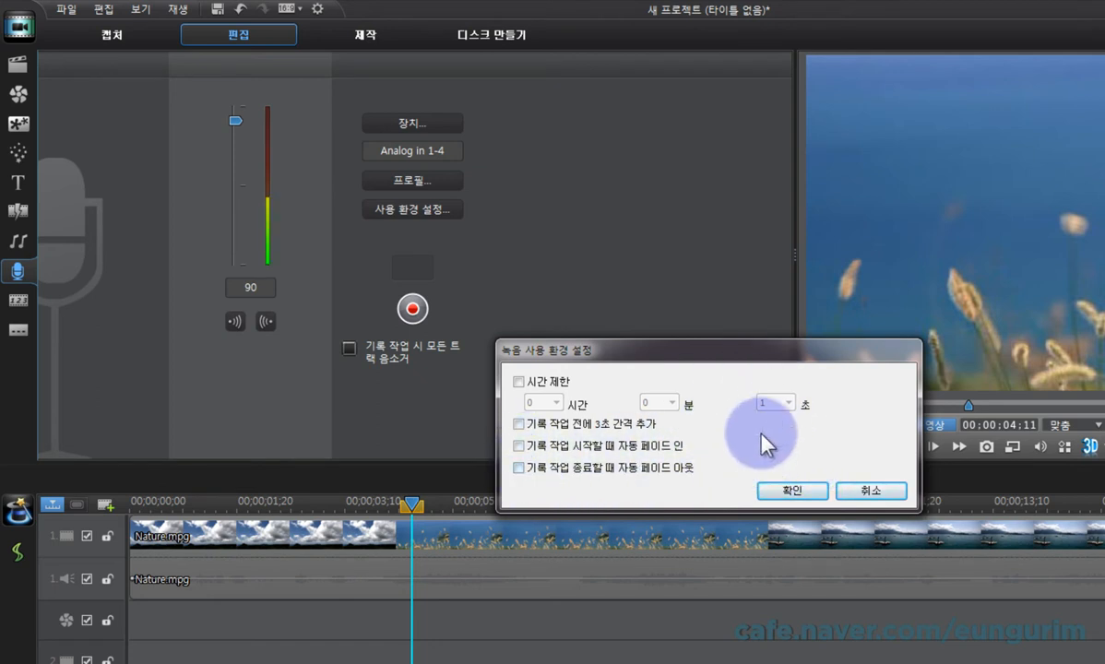
pyautogui.click(871, 491)
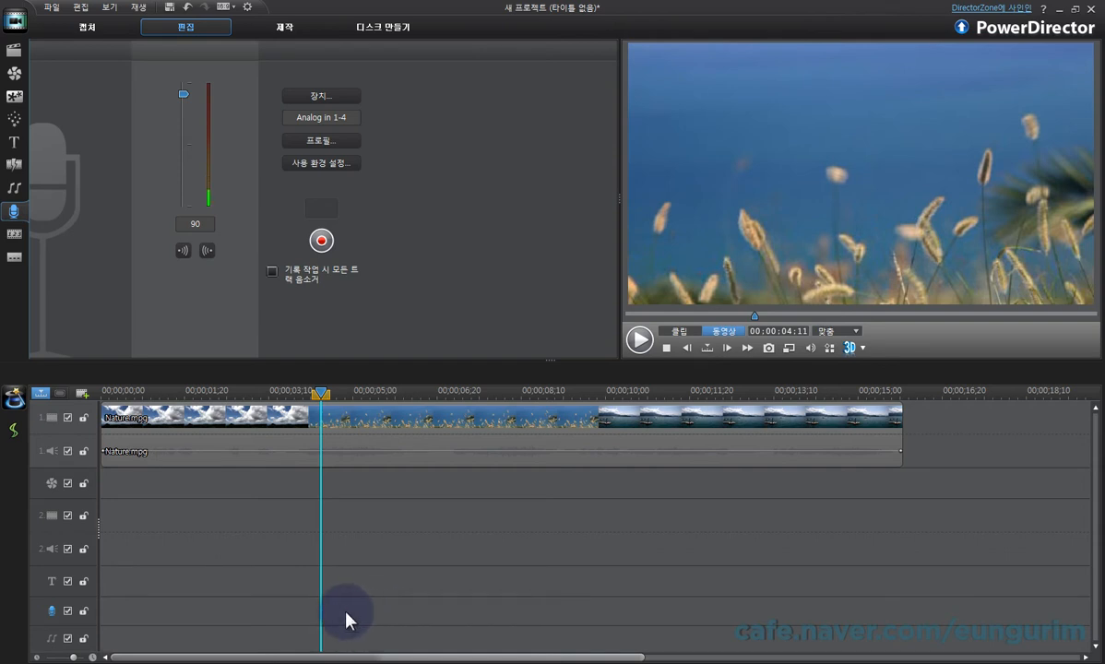
# Step: Record a voice-over about 6 seconds long on the voice track, starting at 00;00;04;11
pyautogui.click(324, 242)
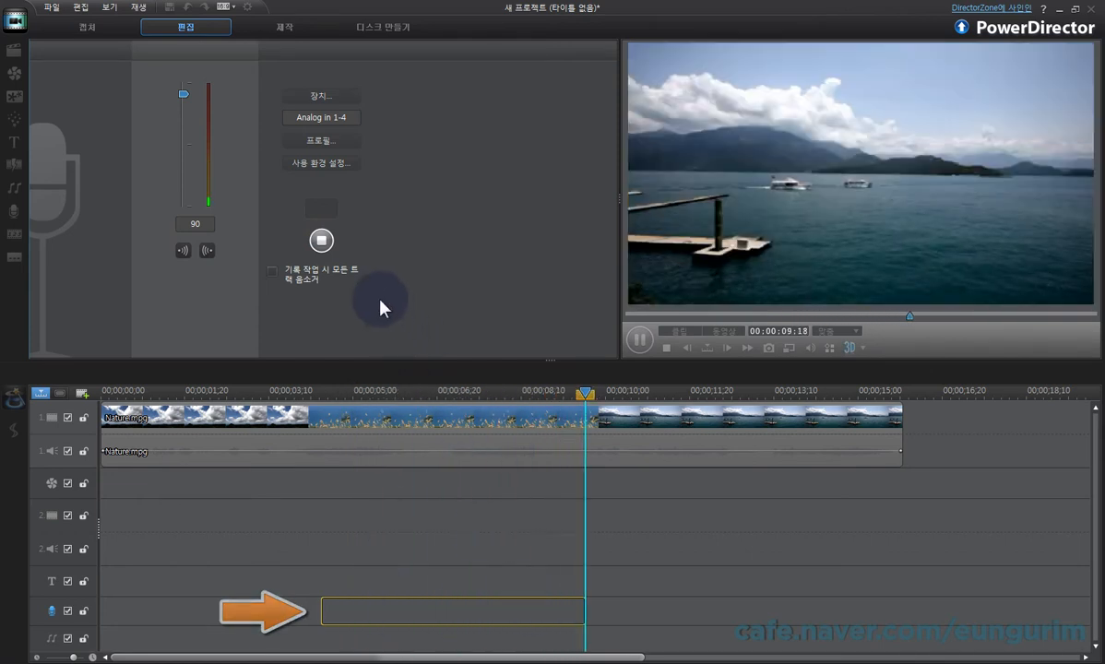
pyautogui.click(321, 241)
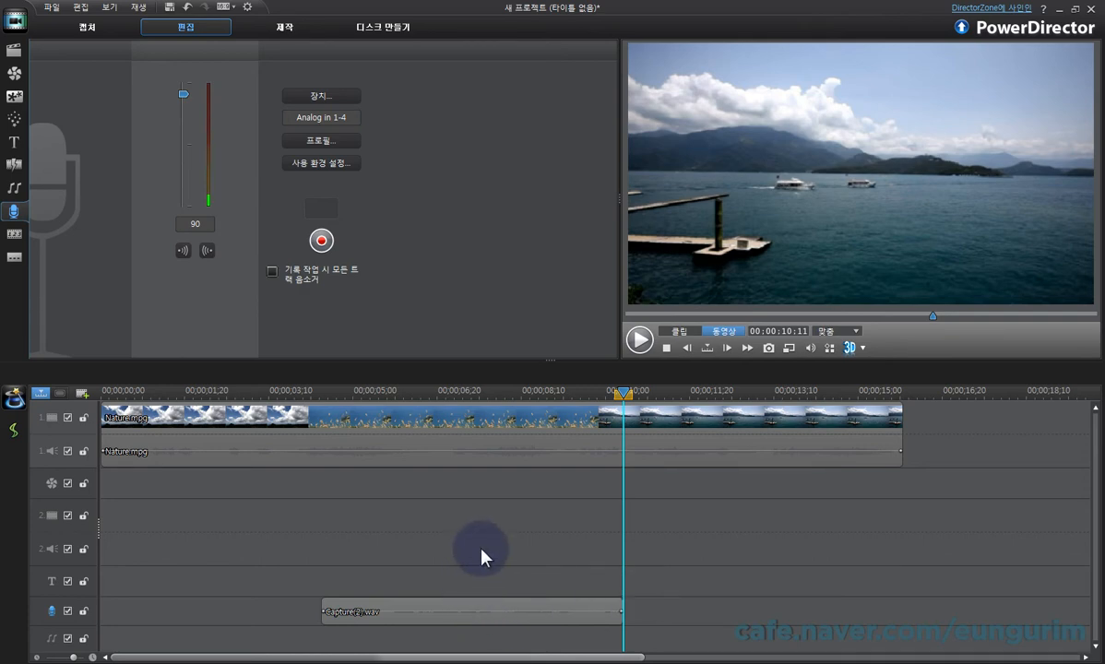
# Step: Examine the file and audio properties of the recorded voice-over, Capture(2).wav, in the media library
pyautogui.click(17, 54)
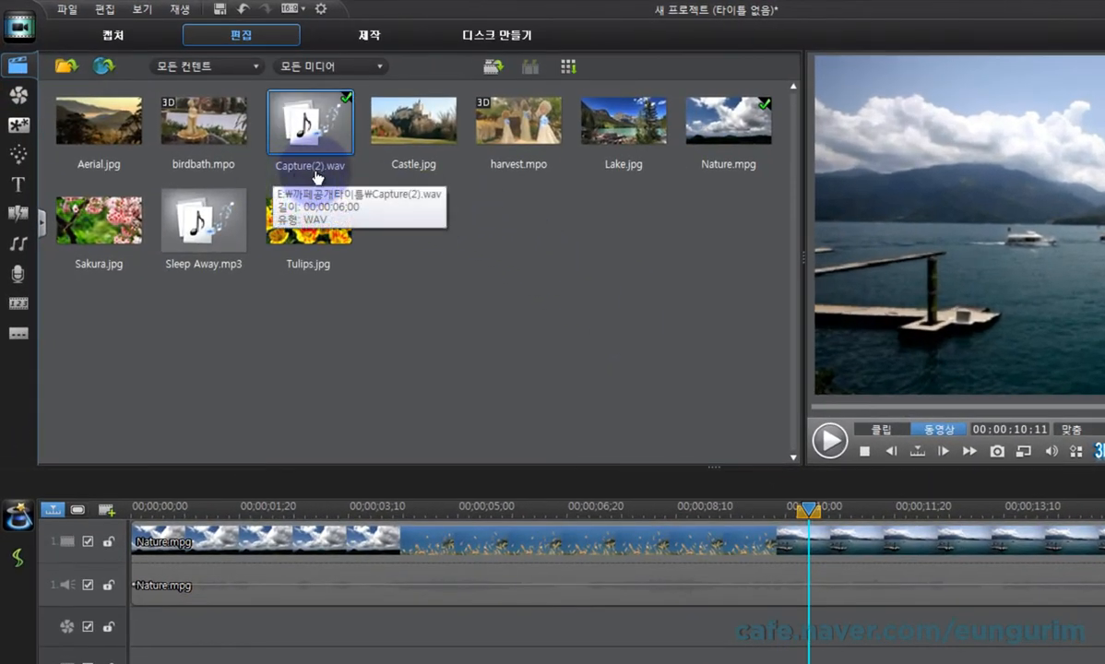
pyautogui.moveTo(338, 180); pyautogui.dragTo(471, 635)
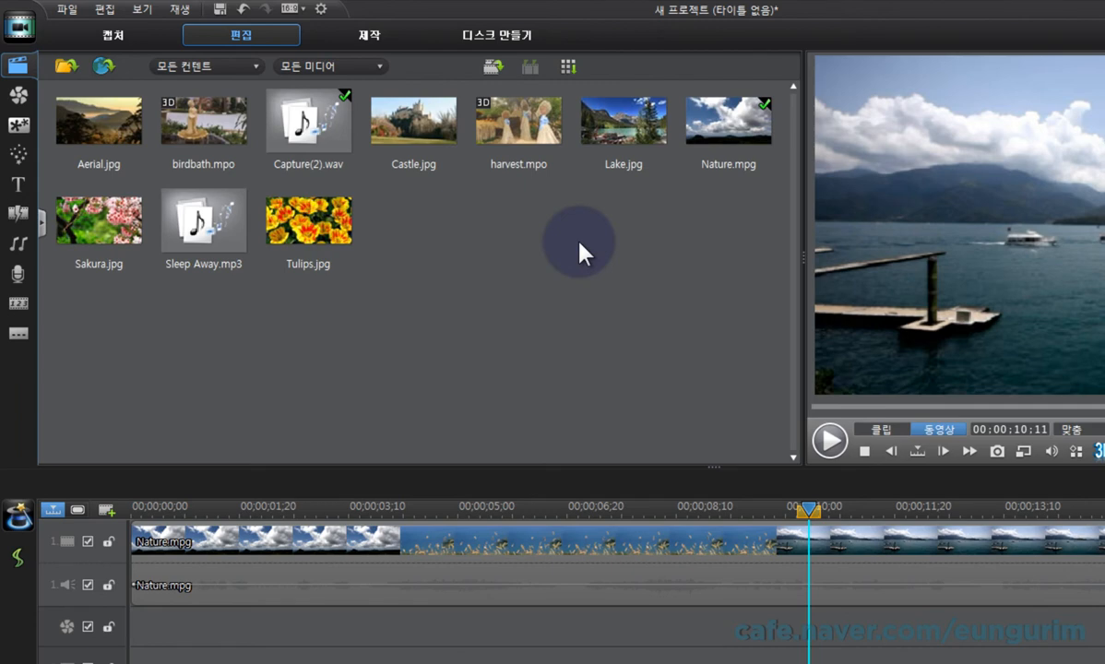
pyautogui.rightClick(322, 138)
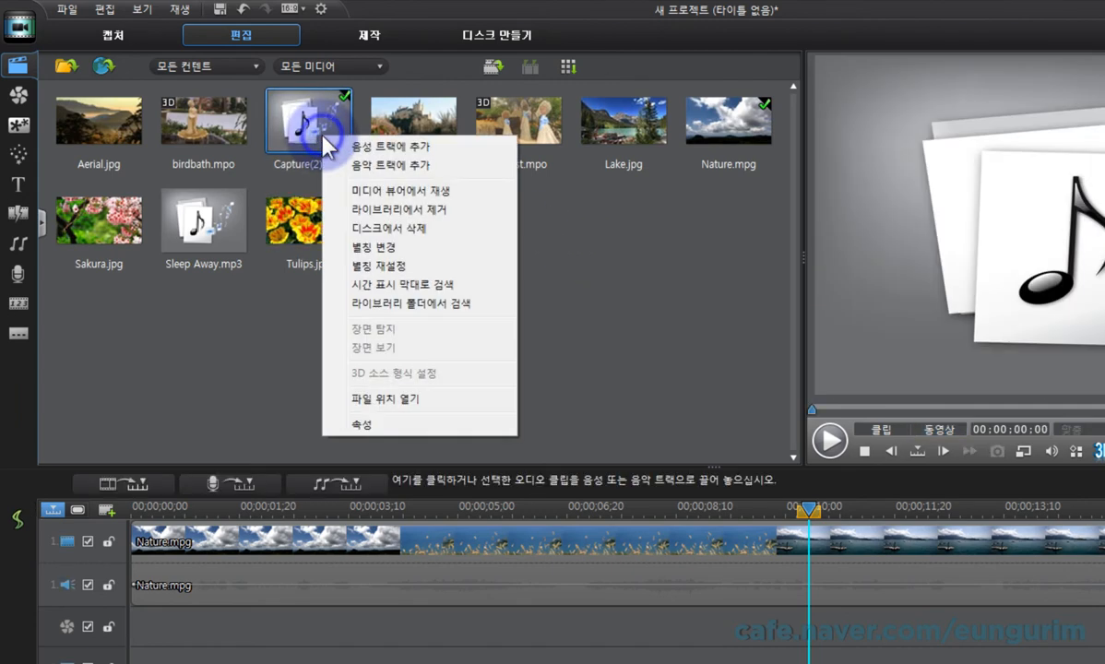
pyautogui.click(467, 426)
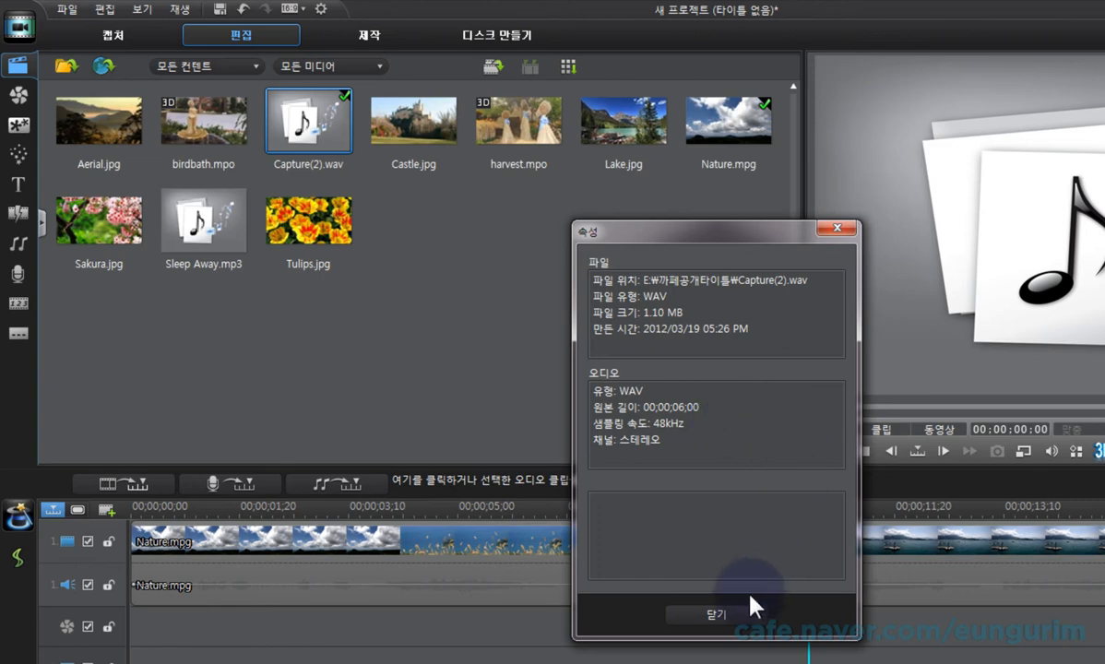
pyautogui.click(729, 615)
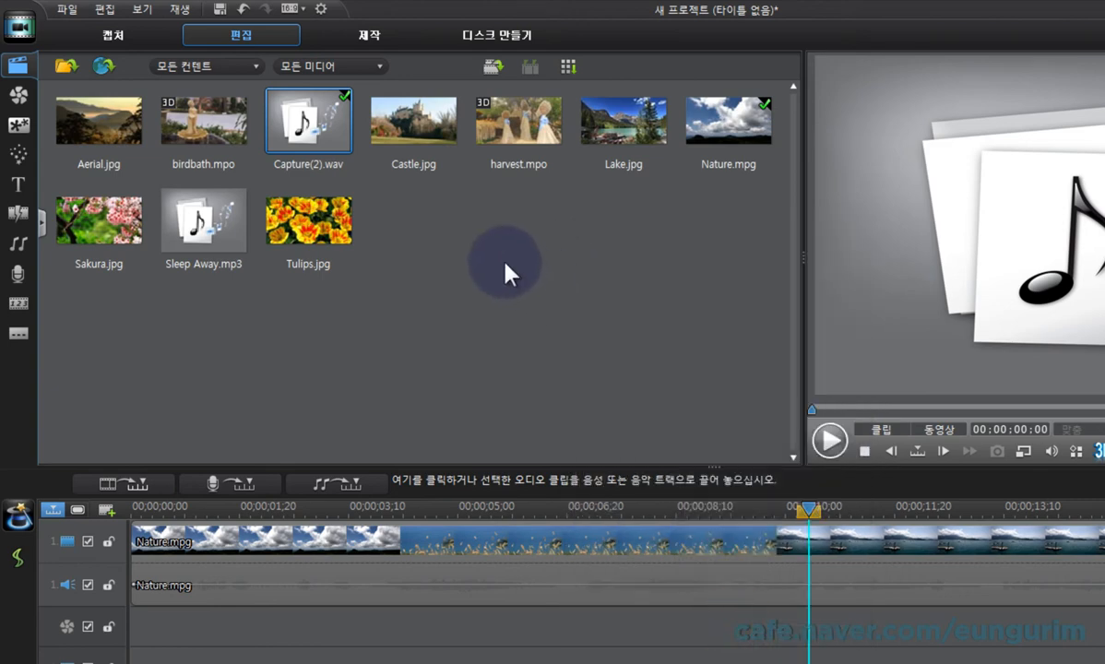
# Step: Compare the file and audio properties of Capture(2).wav with those of Nature.mpg in the media library
pyautogui.rightClick(314, 122)
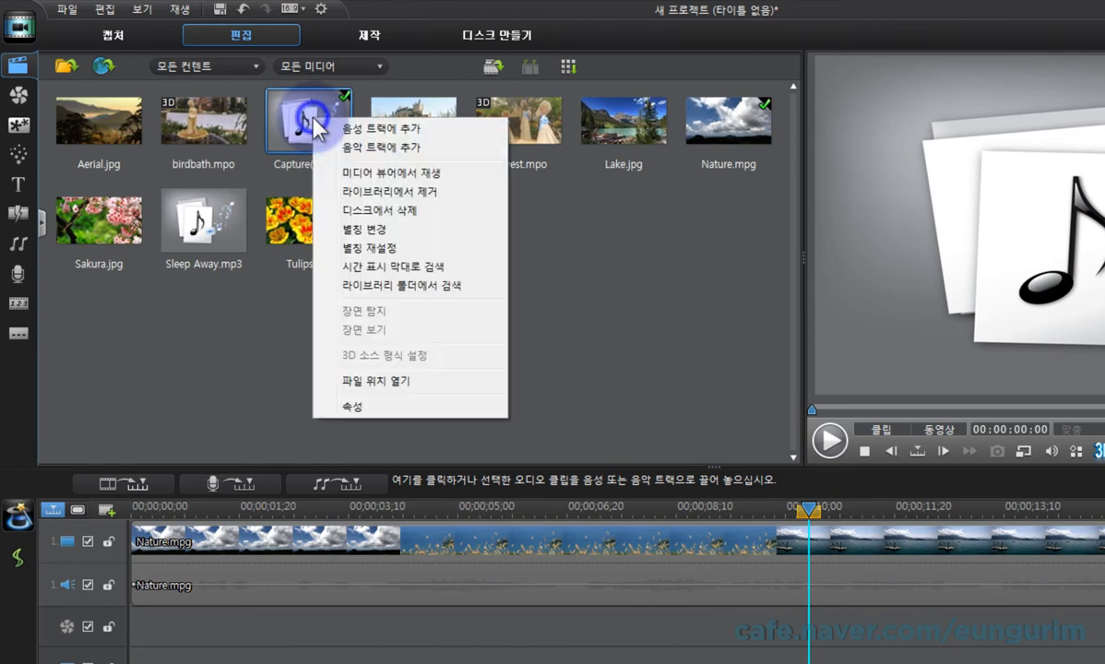
pyautogui.click(374, 416)
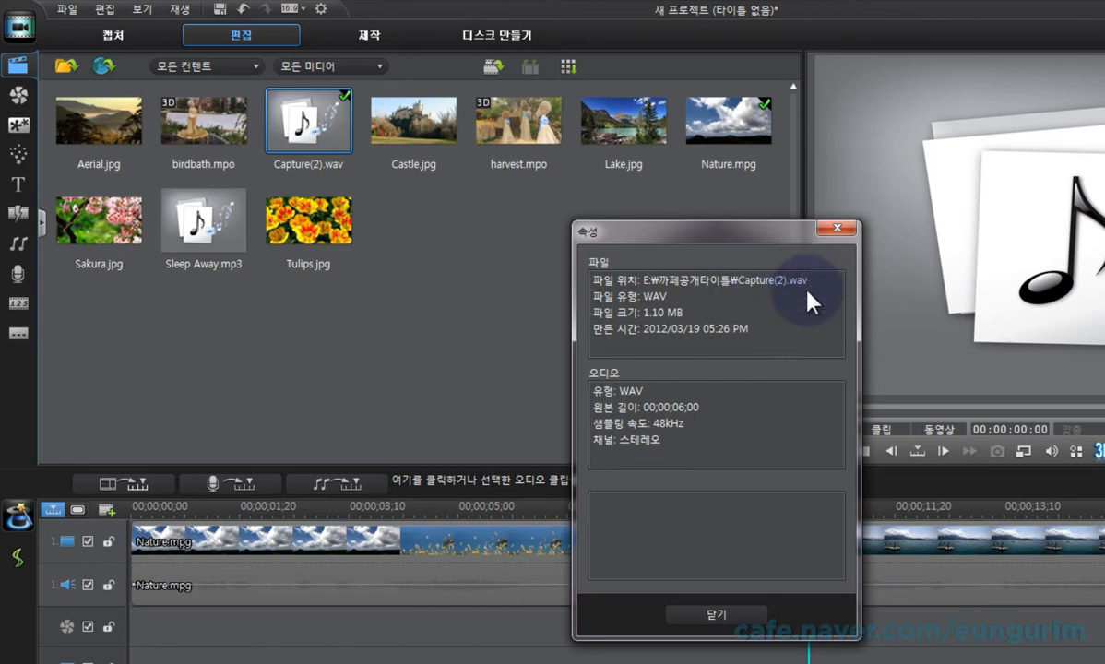
pyautogui.click(735, 615)
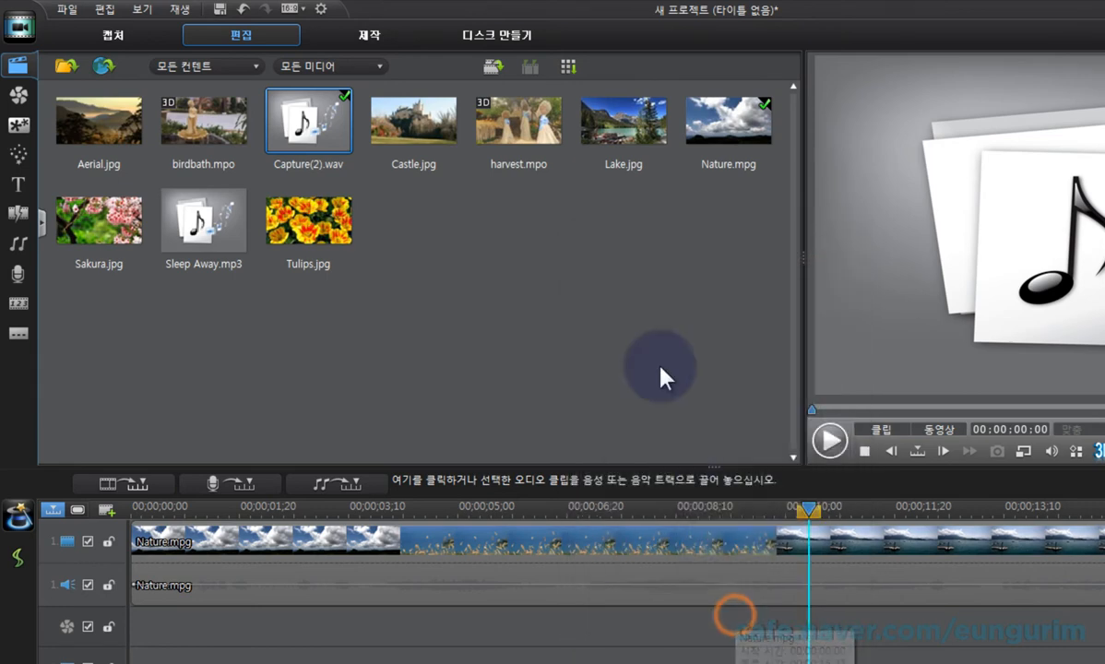
pyautogui.rightClick(709, 131)
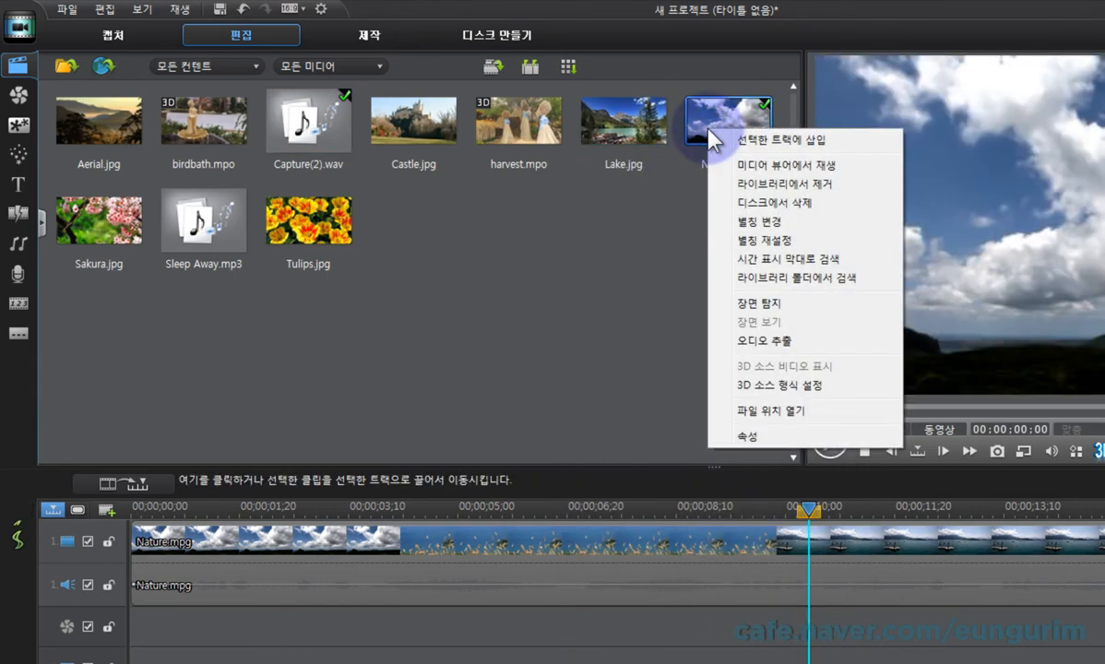
pyautogui.click(729, 436)
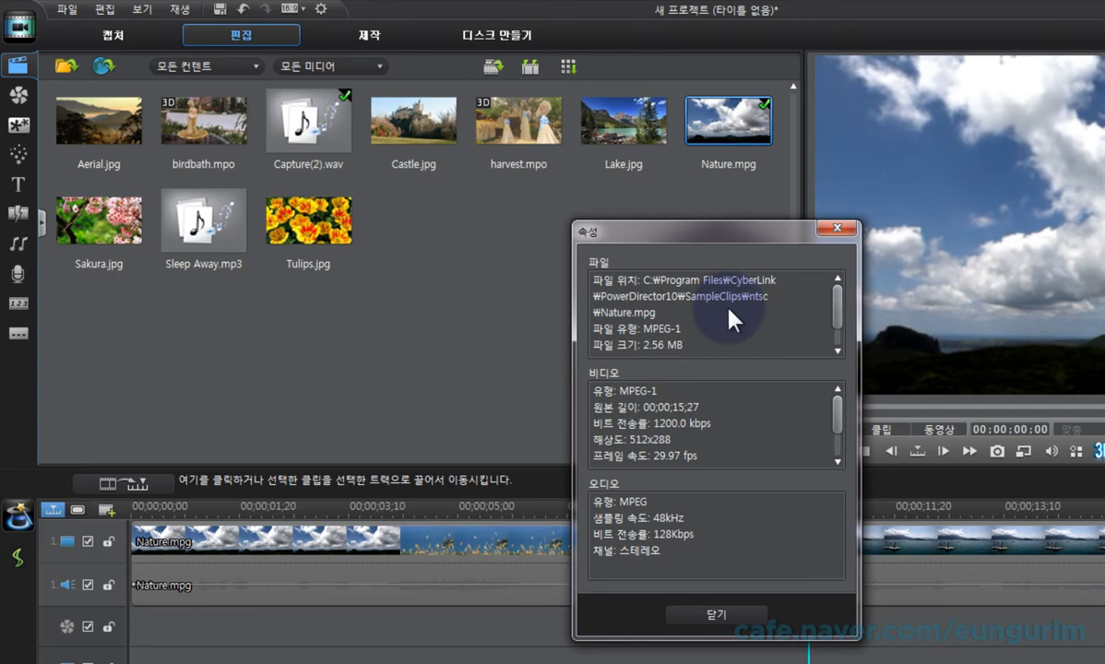
pyautogui.click(742, 611)
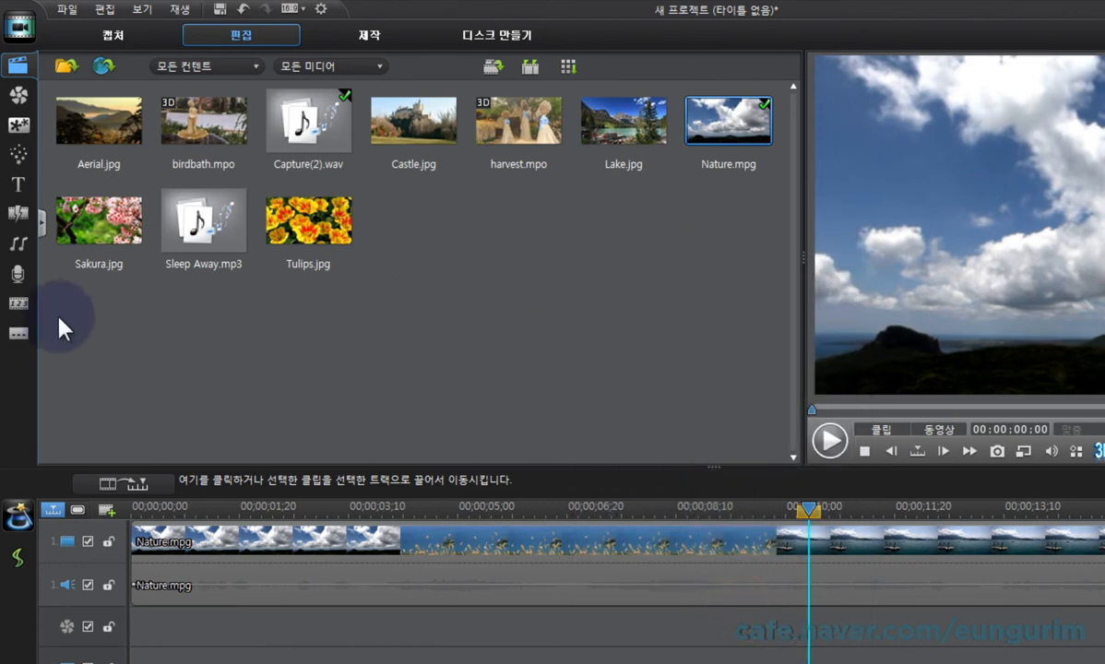
# Step: Try adding a chapter marker to the timeline at 00;00;05;20 and remove it again
pyautogui.click(18, 303)
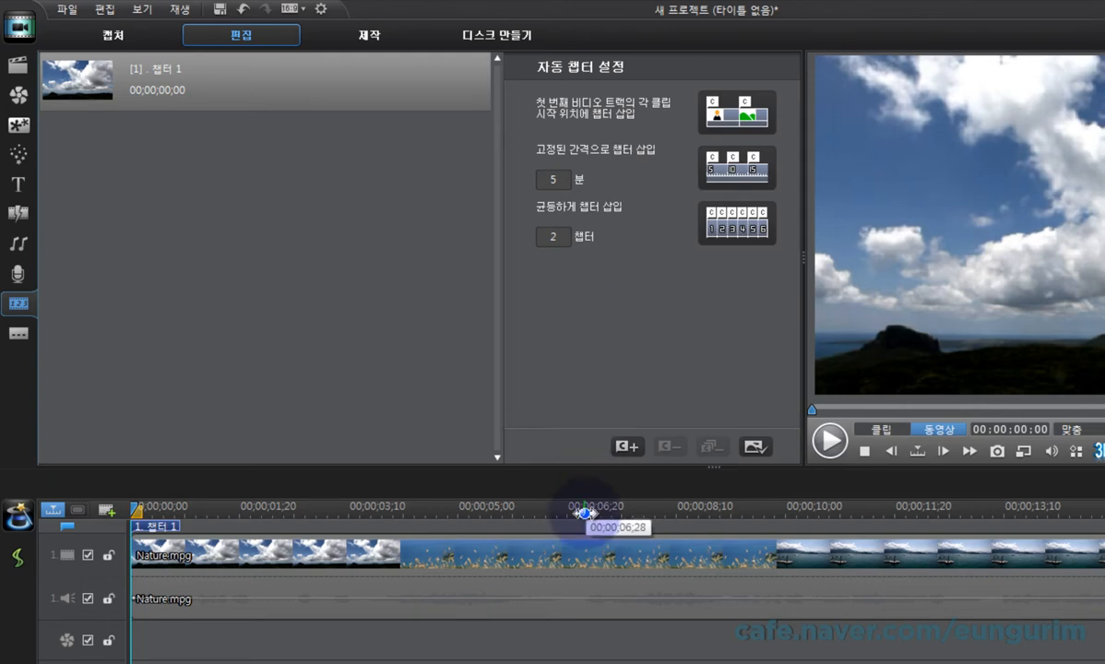
pyautogui.moveTo(585, 513); pyautogui.dragTo(501, 514)
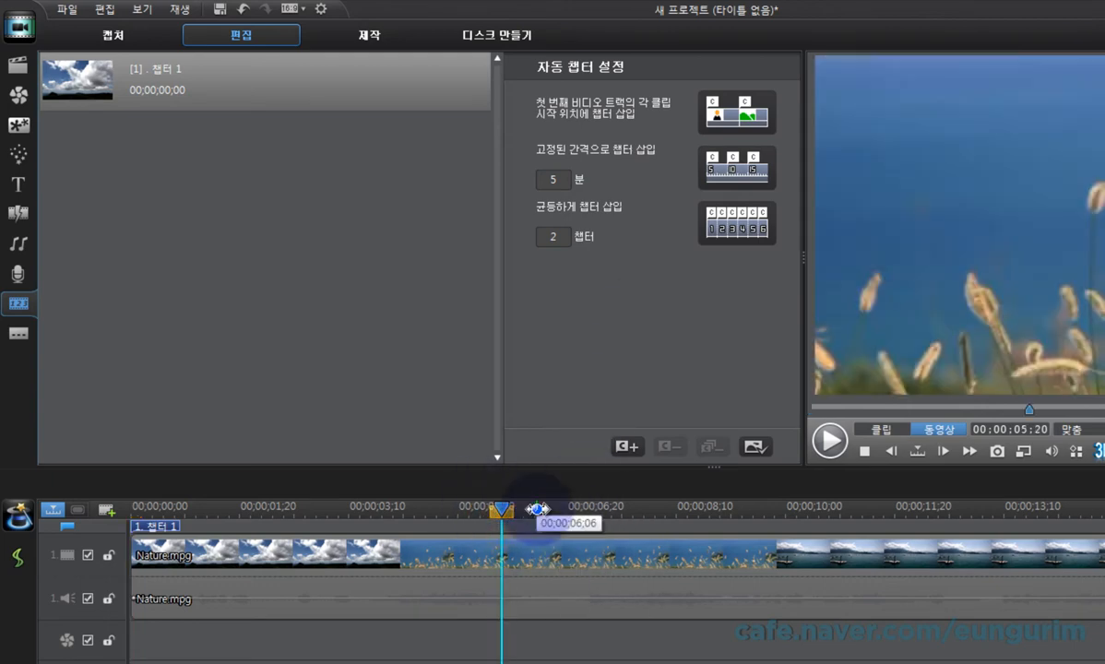
pyautogui.click(628, 448)
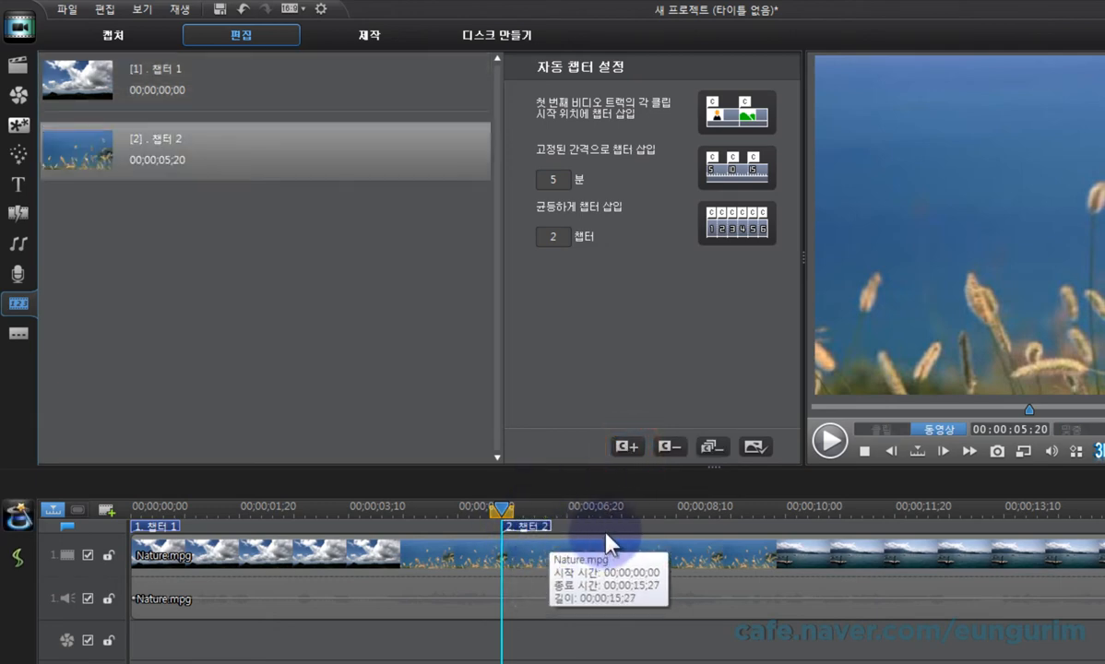
pyautogui.click(532, 523)
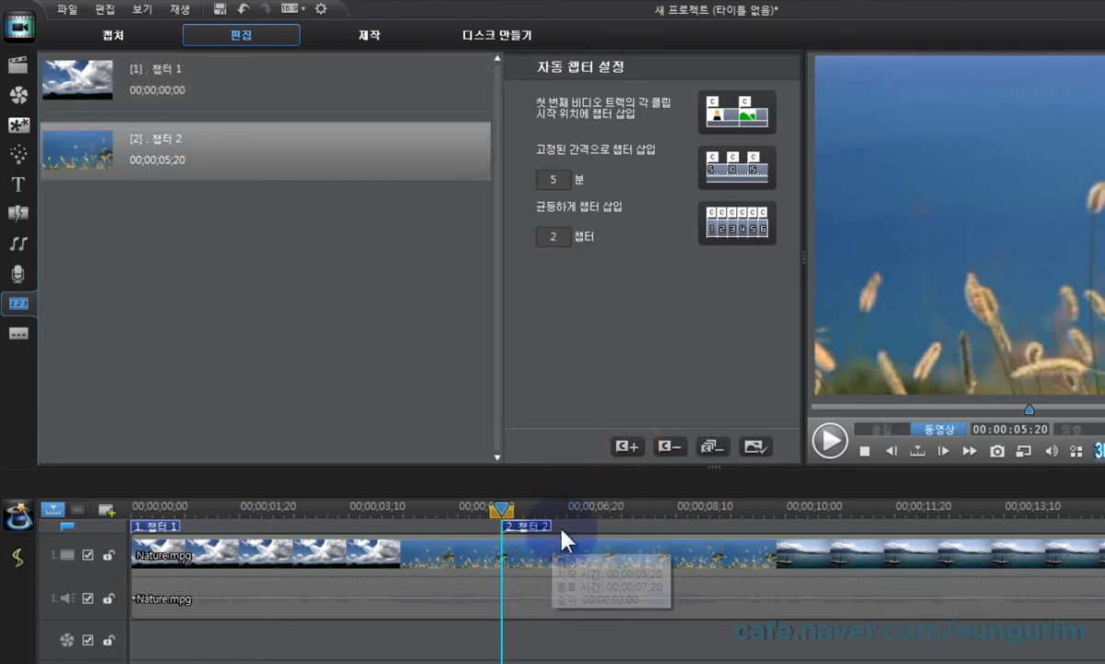
pyautogui.click(671, 449)
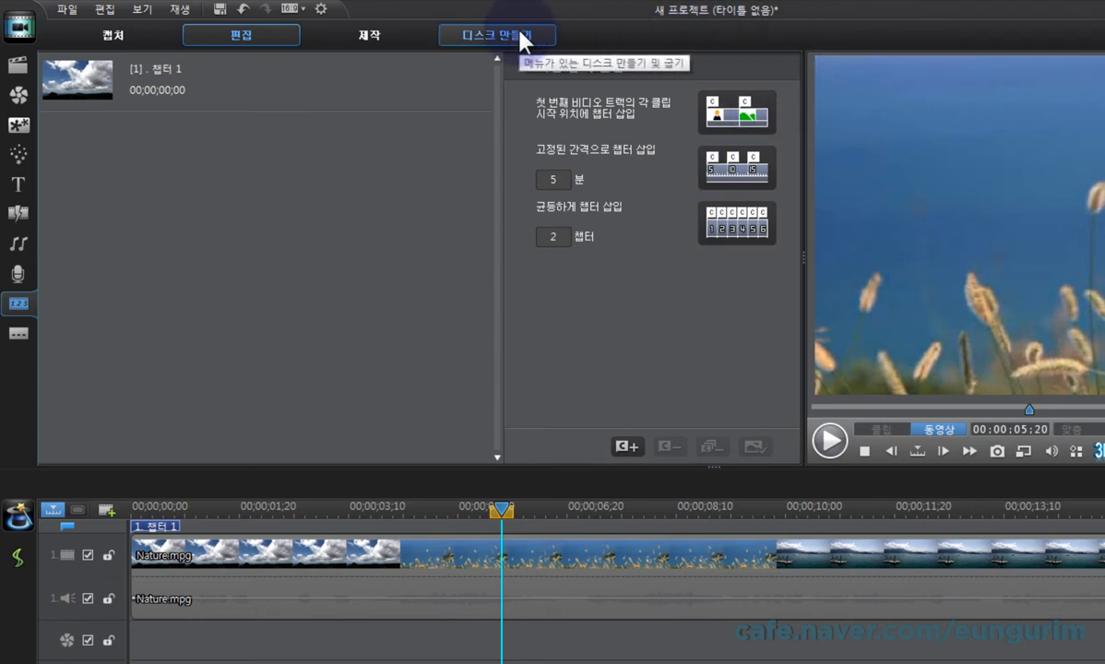
pyautogui.click(560, 343)
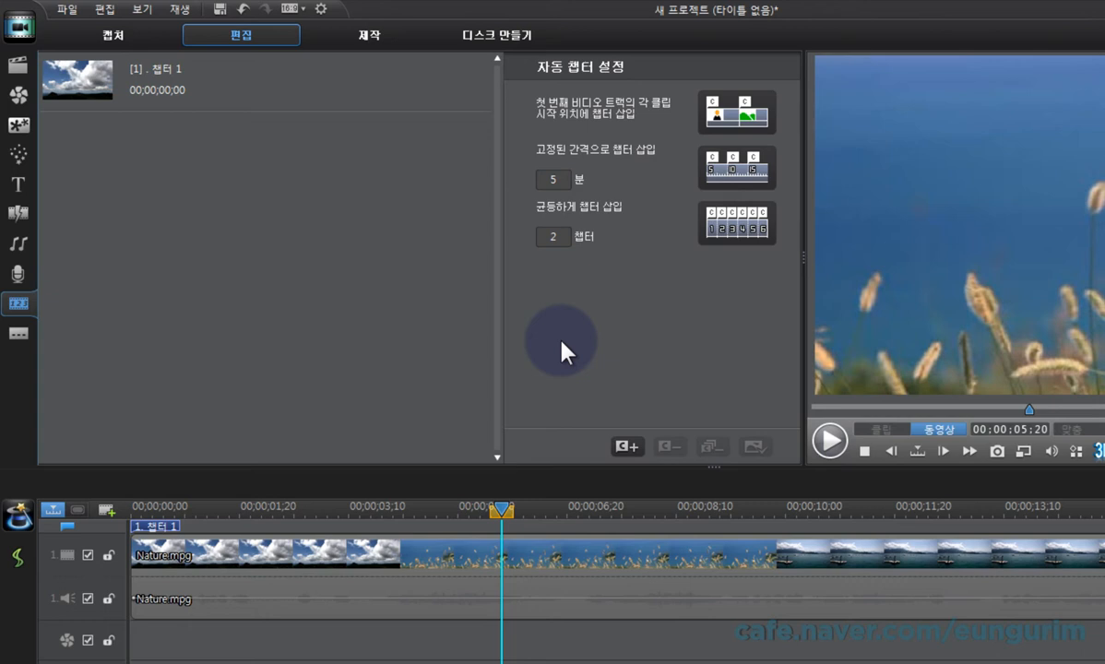
# Step: Add a subtitle to the video starting at 00;00;04;11
pyautogui.click(26, 338)
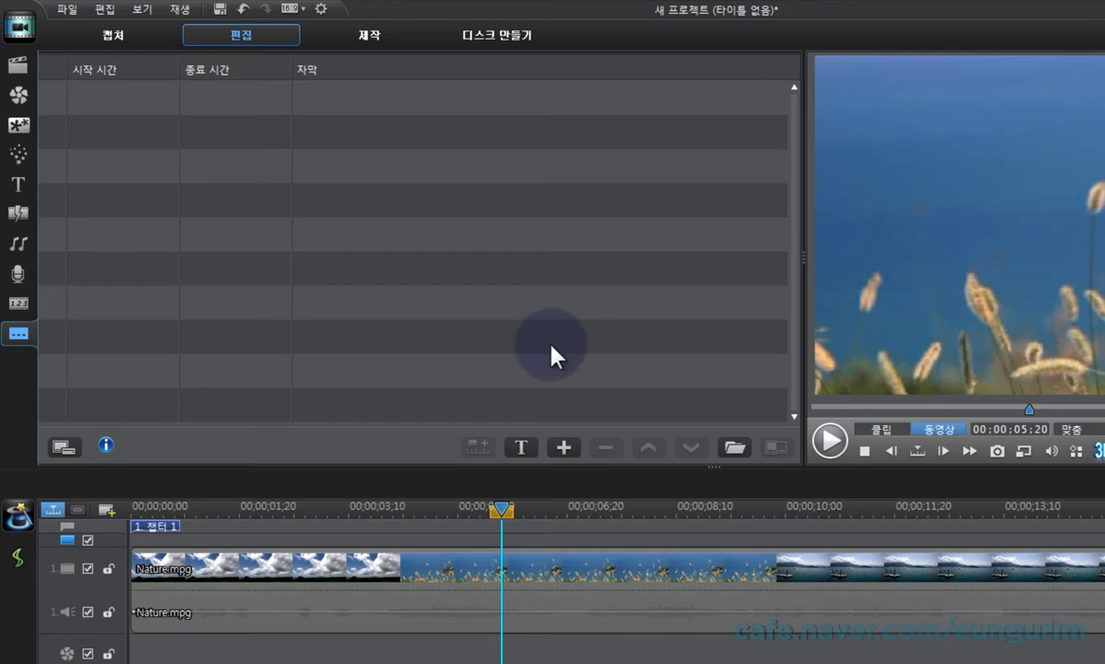
pyautogui.click(416, 506)
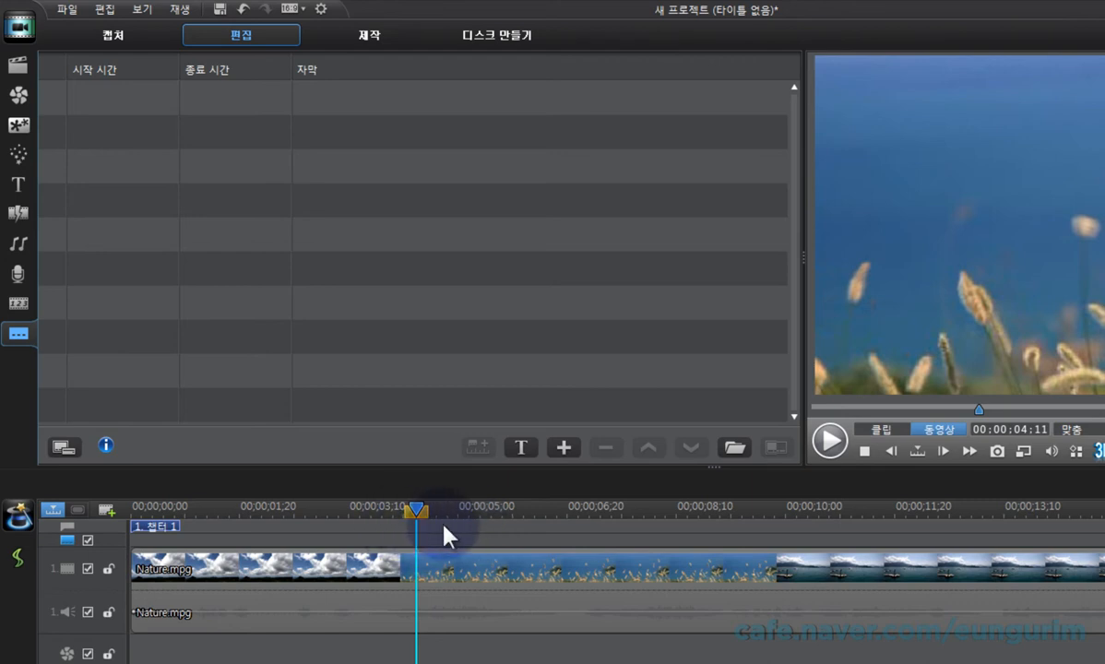
pyautogui.click(566, 445)
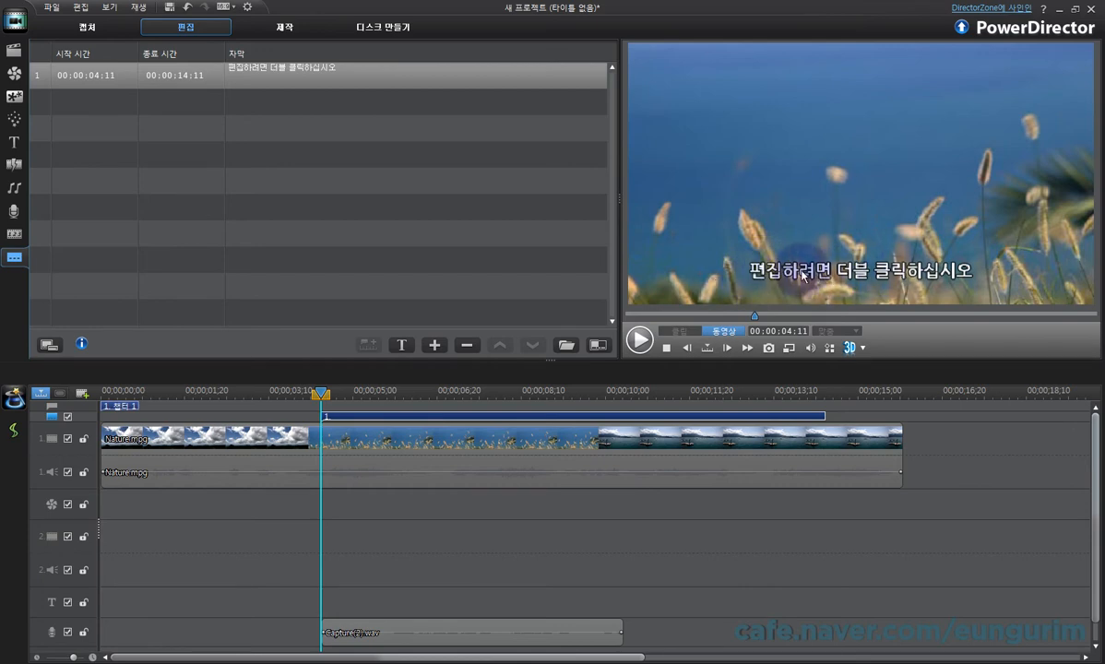
pyautogui.click(874, 271)
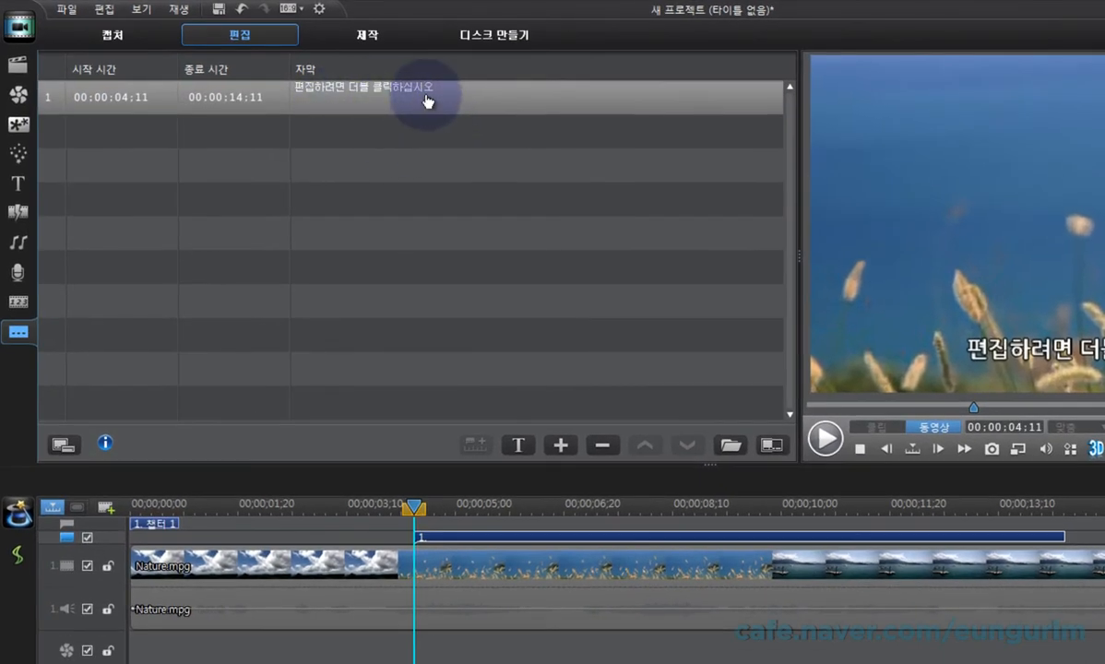
# Step: Set the first subtitle's text to two lines, "내가 만드는 첫번째 자막~" and "멋지게 만들어 보겠습니다~"
pyautogui.doubleClick(426, 95)
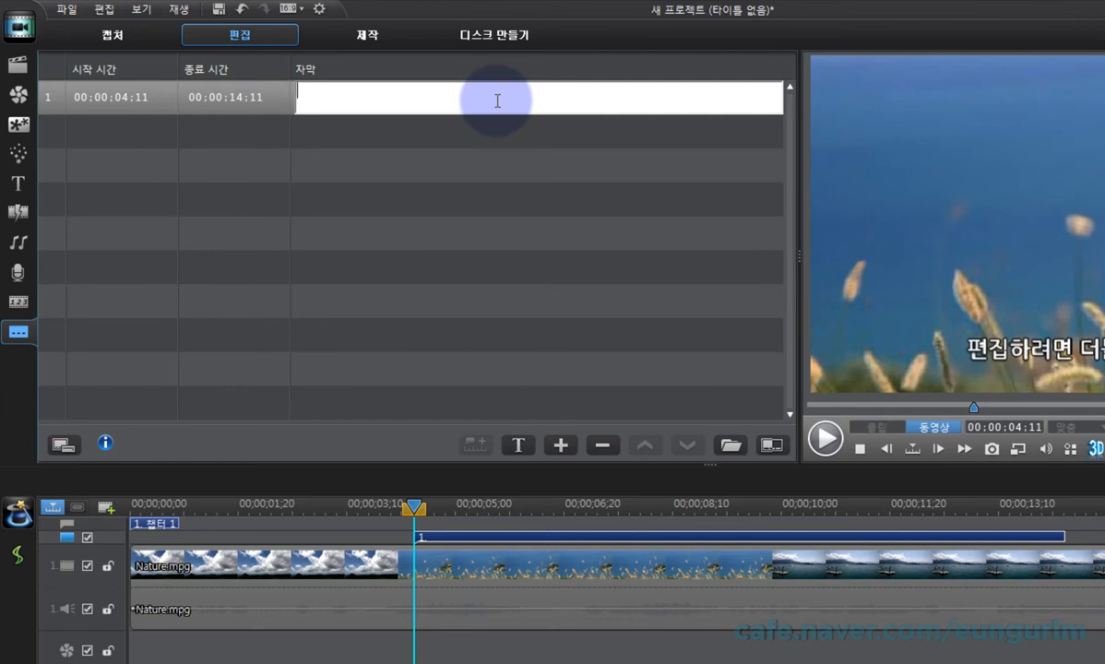
pyautogui.write('sork')
pyautogui.press('BackSpace')
pyautogui.press('BackSpace')
pyautogui.press('BackSpace')
pyautogui.press('BackSpace')
pyautogui.press('Hangul')
pyautogui.write('내가 만드는 첫번째 잠')
pyautogui.write('막~')
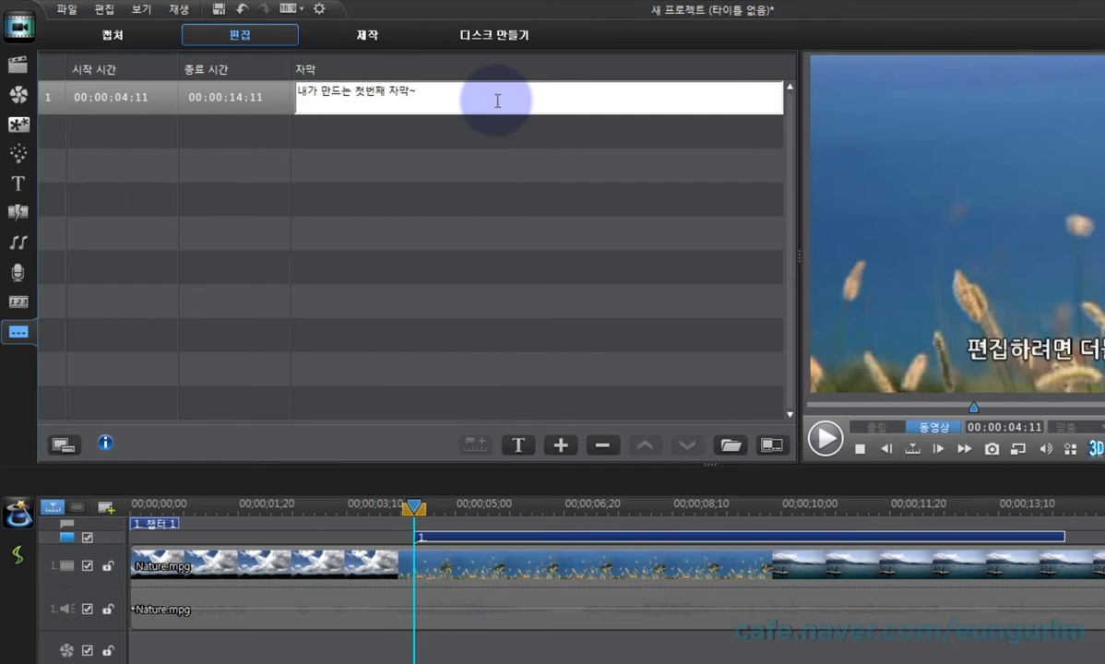
pyautogui.press('Return')
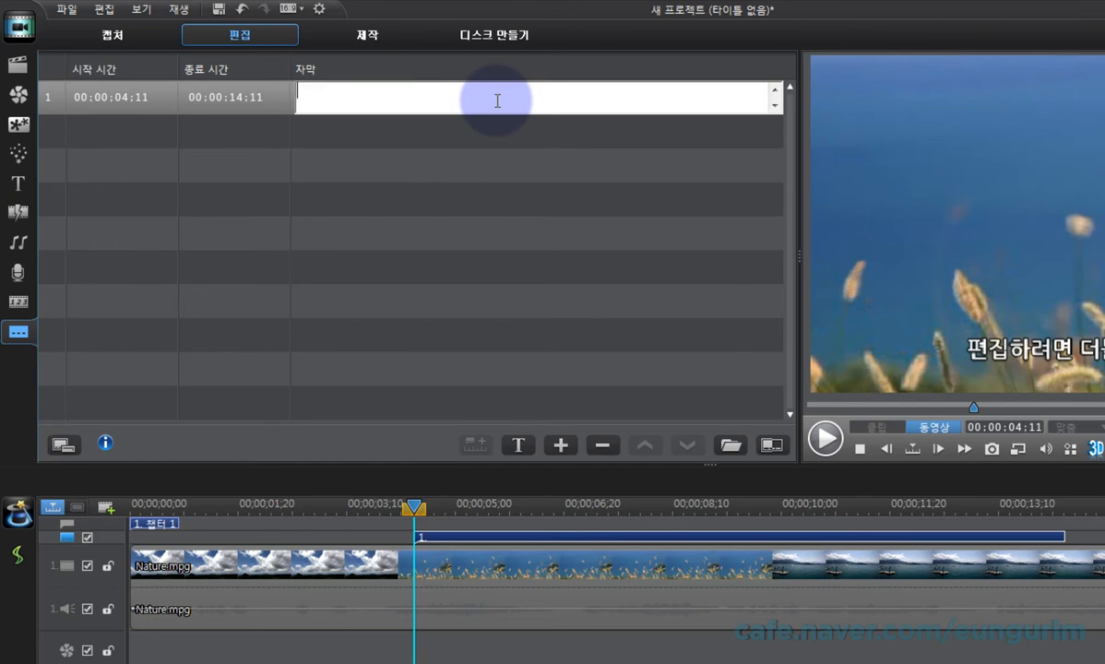
pyautogui.write('멋ㅈ')
pyautogui.write('지게 만들어 보겠ㅅ')
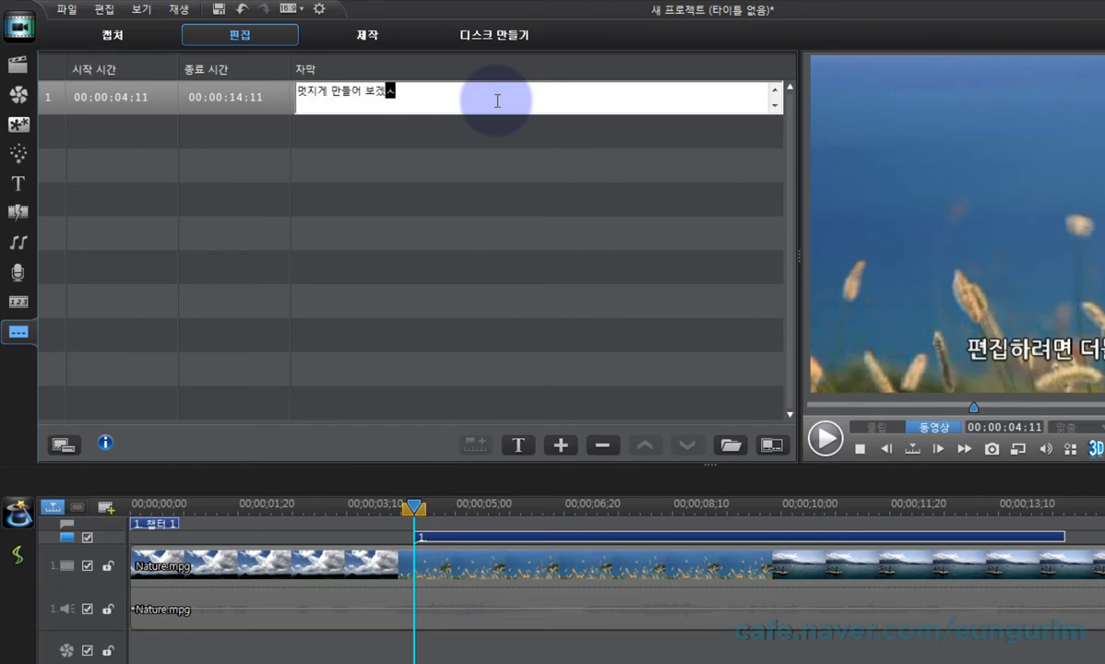
pyautogui.write('습니다~')
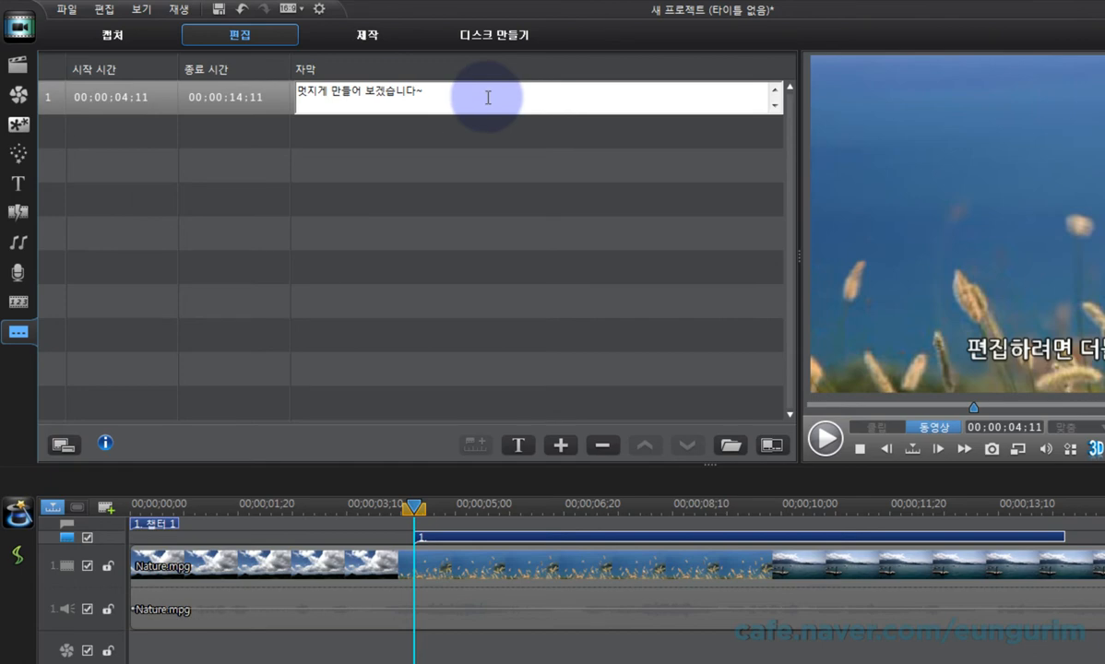
pyautogui.click(550, 186)
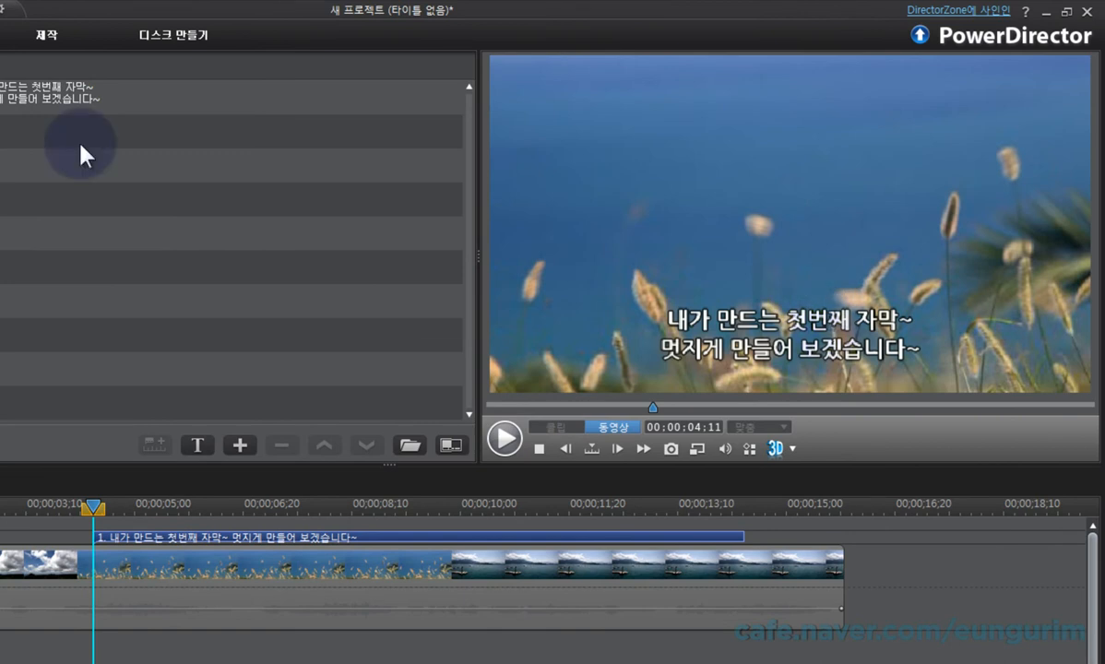
# Step: Review the first subtitle's font settings and its multi-line text alignment options without altering them
pyautogui.click(74, 99)
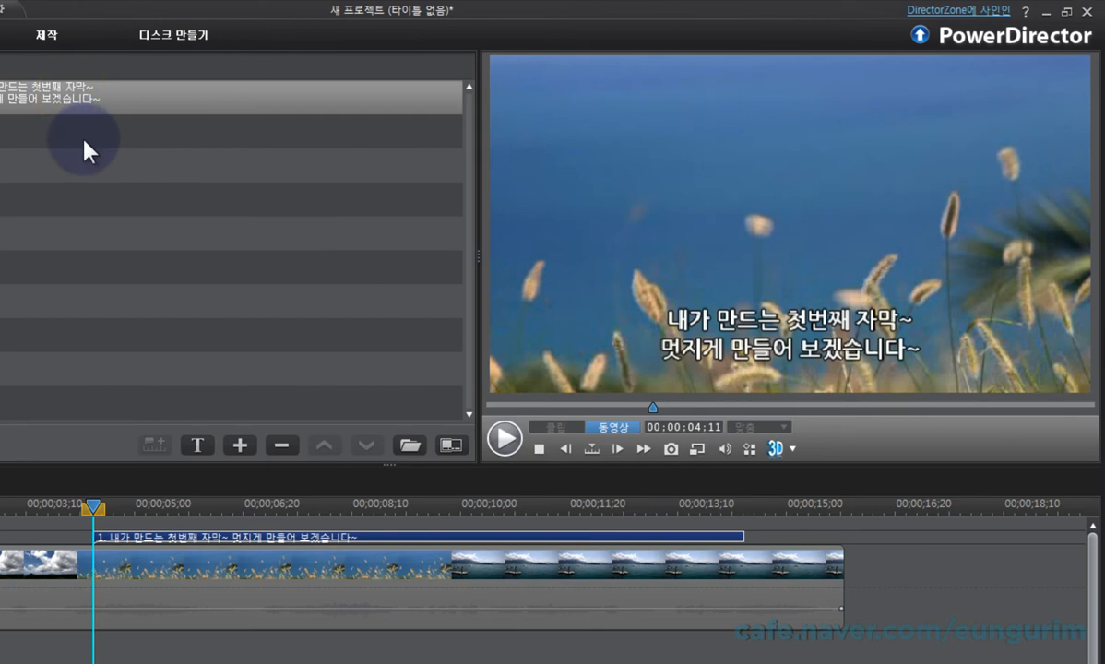
pyautogui.click(198, 447)
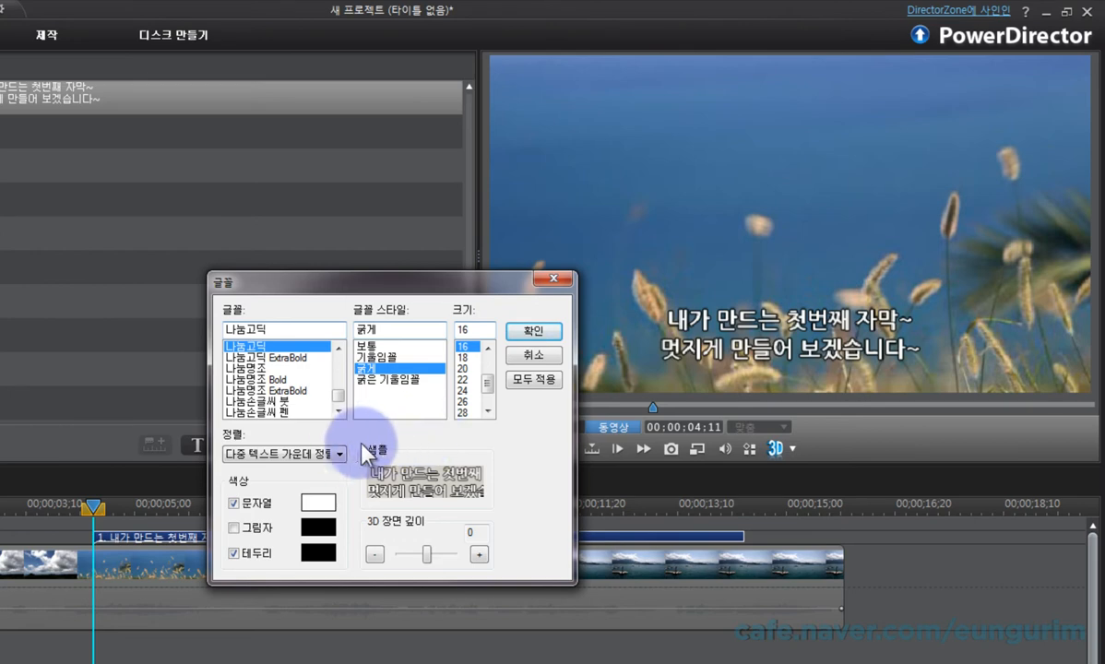
pyautogui.click(273, 456)
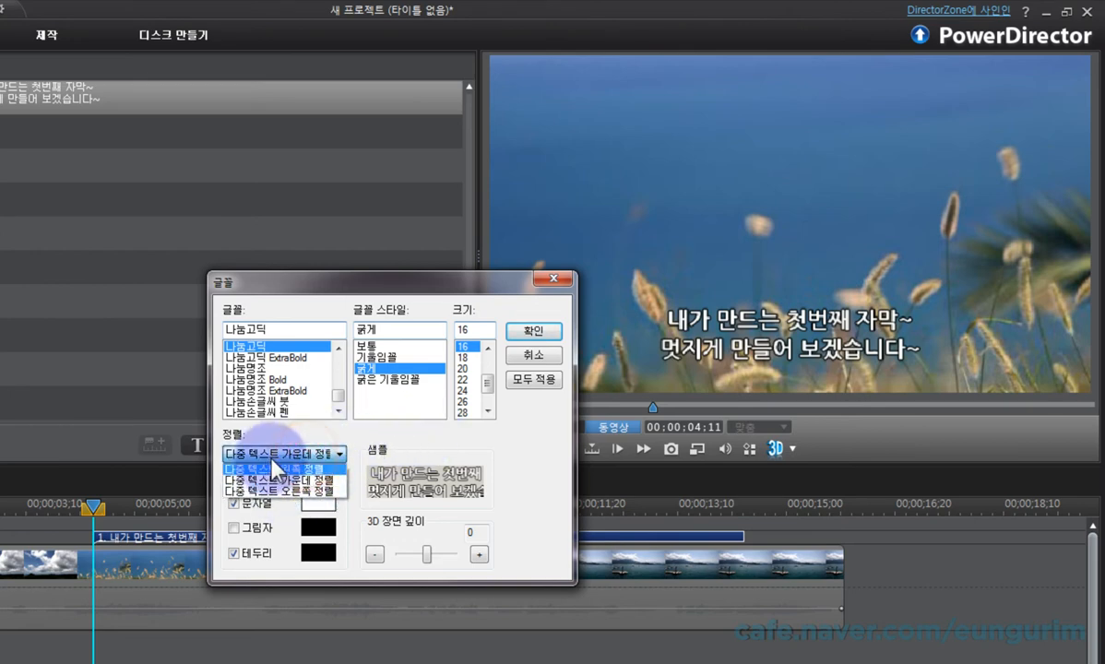
pyautogui.click(457, 439)
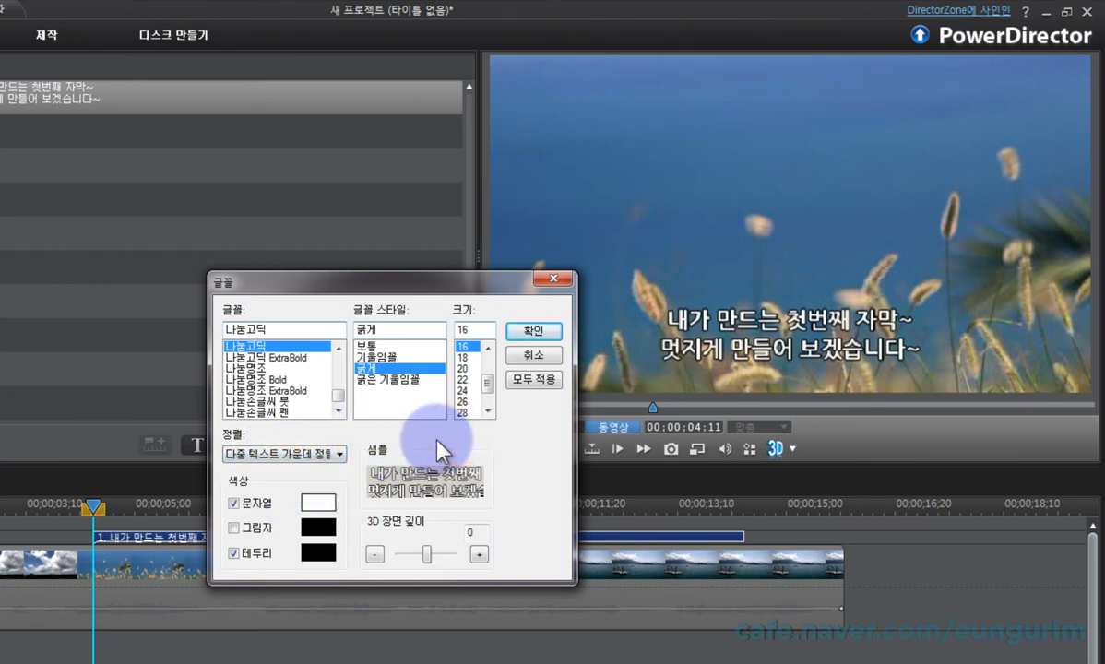
pyautogui.click(533, 330)
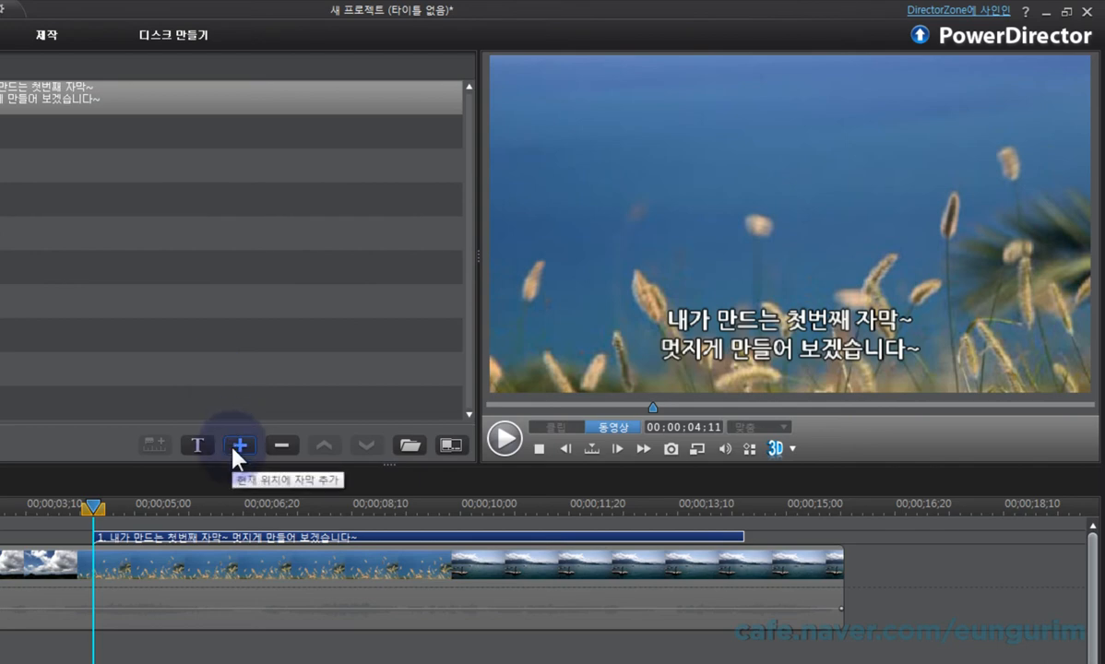
pyautogui.click(454, 37)
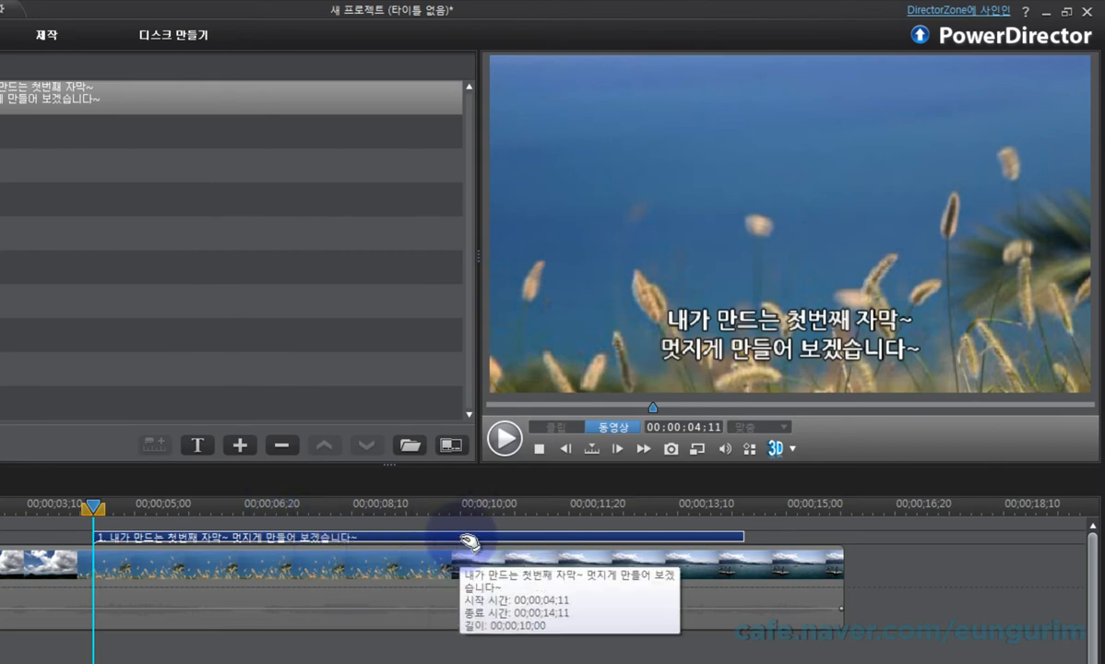
# Step: Shorten the first subtitle to end at 00;00;08;10 and add a second subtitle running from 00;00;09;24 to 00;00;11;14
pyautogui.click(468, 542)
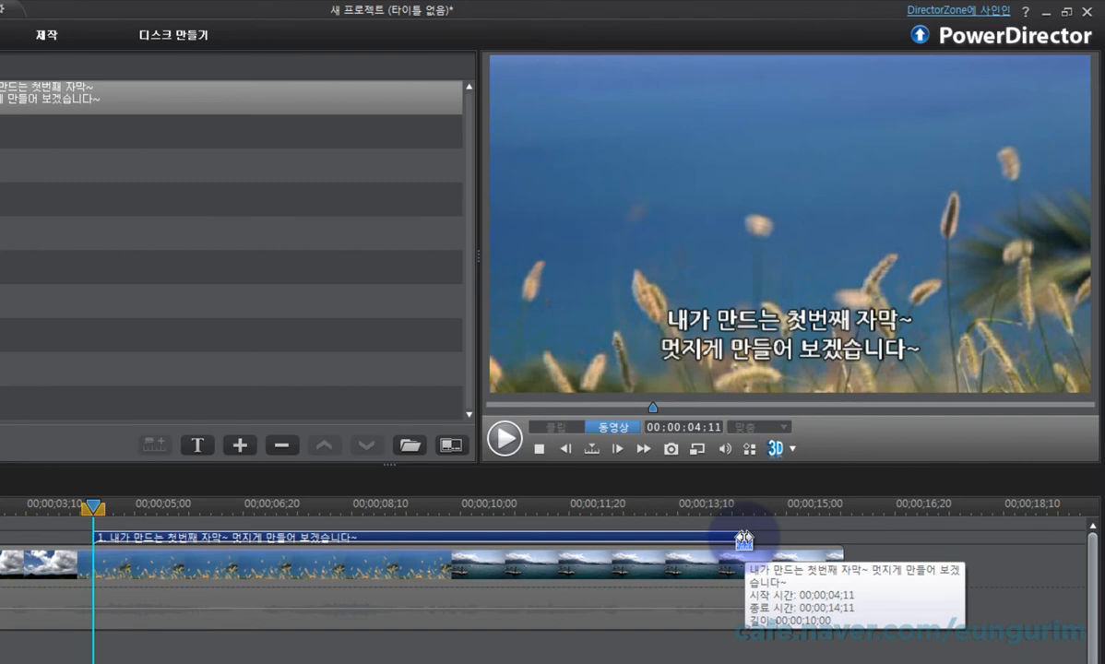
pyautogui.moveTo(744, 540); pyautogui.dragTo(350, 535)
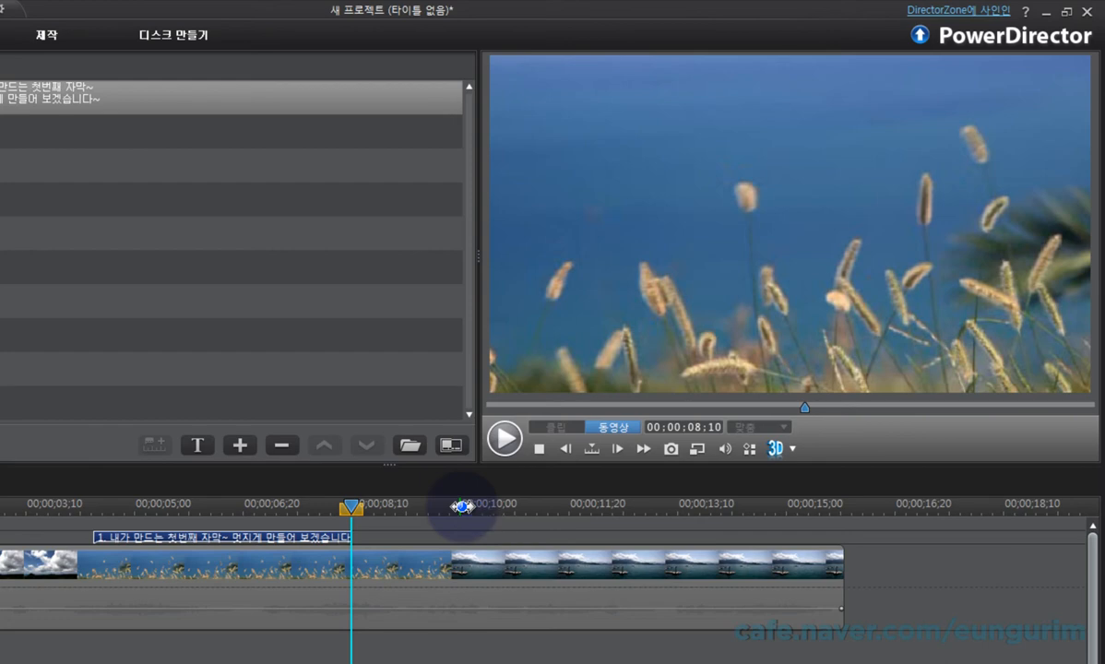
pyautogui.click(446, 507)
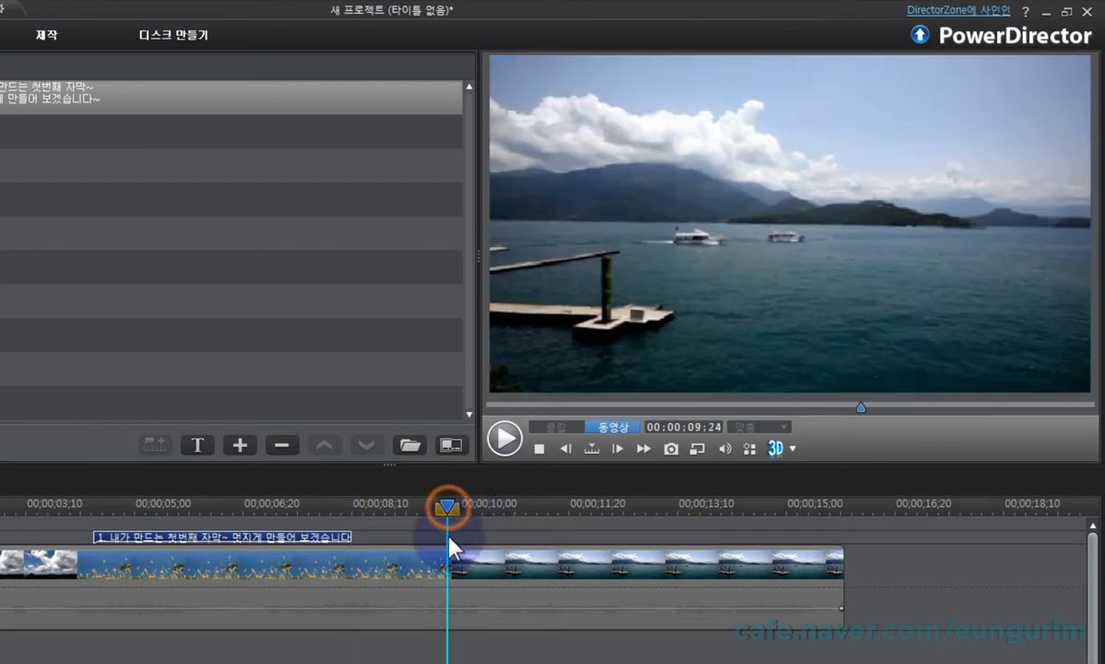
pyautogui.click(246, 448)
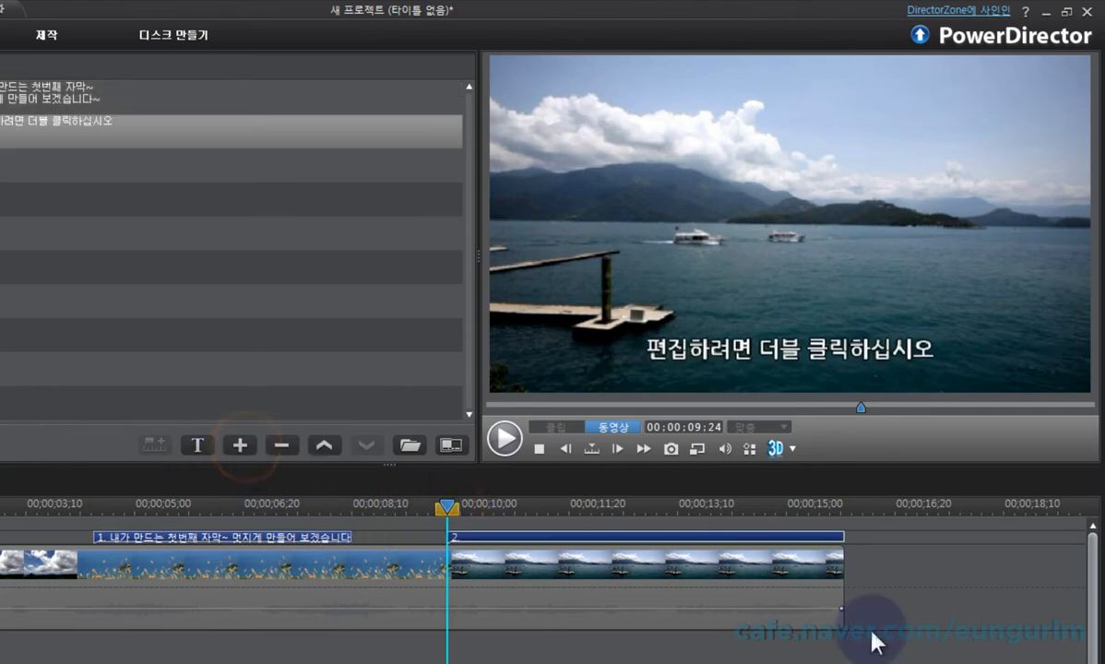
pyautogui.moveTo(844, 540); pyautogui.dragTo(552, 539)
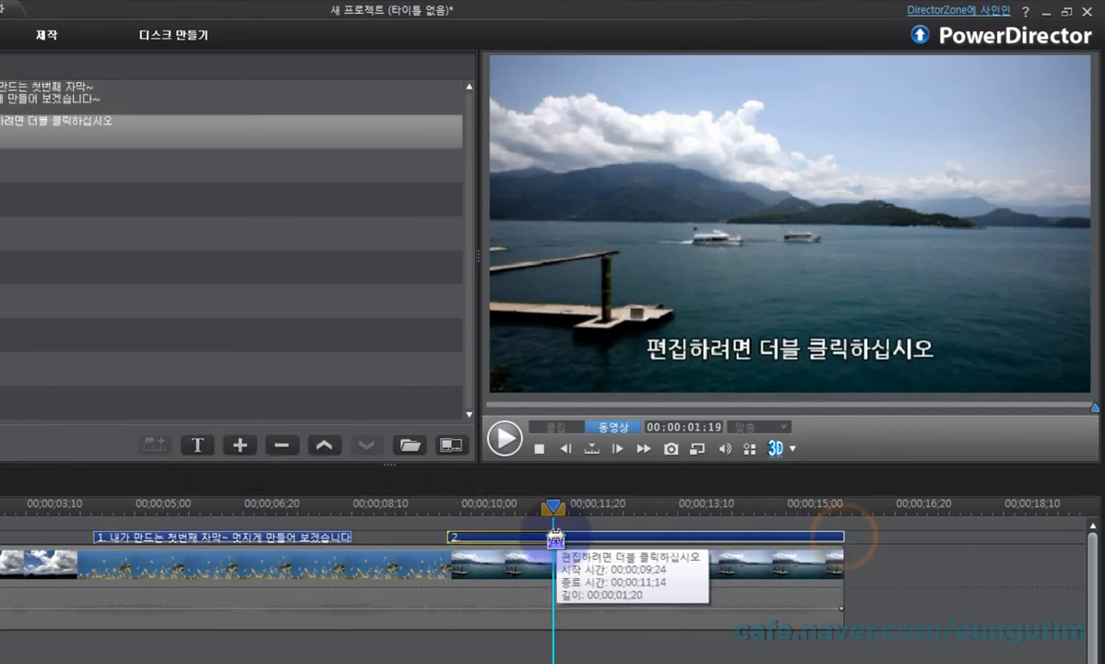
# Step: Try adding a third subtitle at 00;00;12;18 and delete it from the subtitle track
pyautogui.click(630, 505)
pyautogui.click(240, 446)
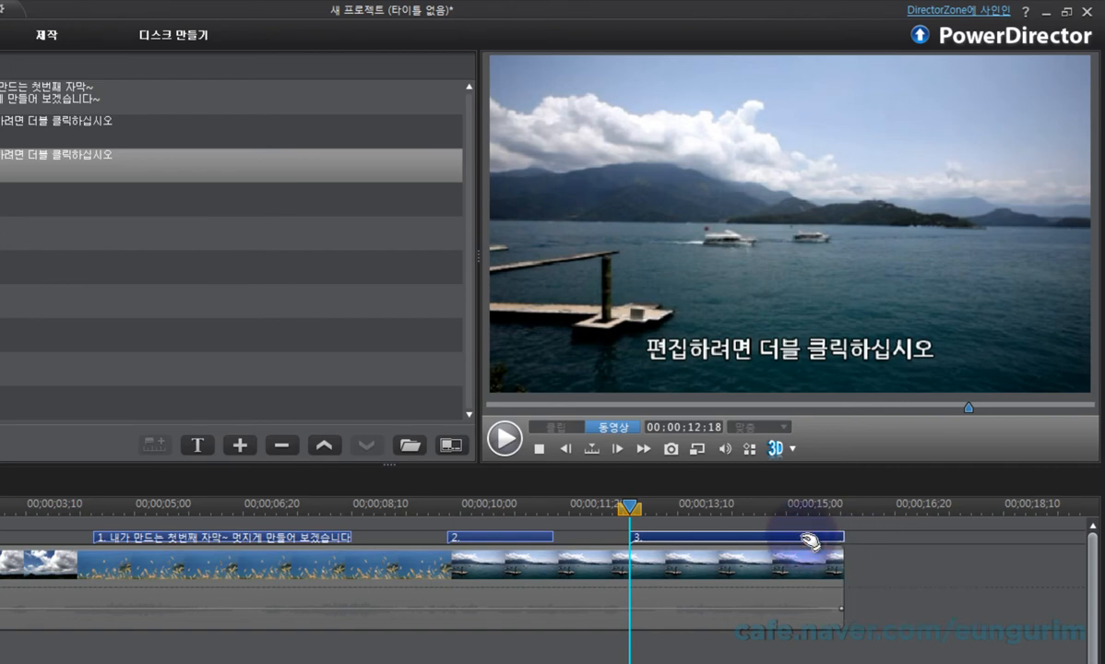
pyautogui.press('Delete')
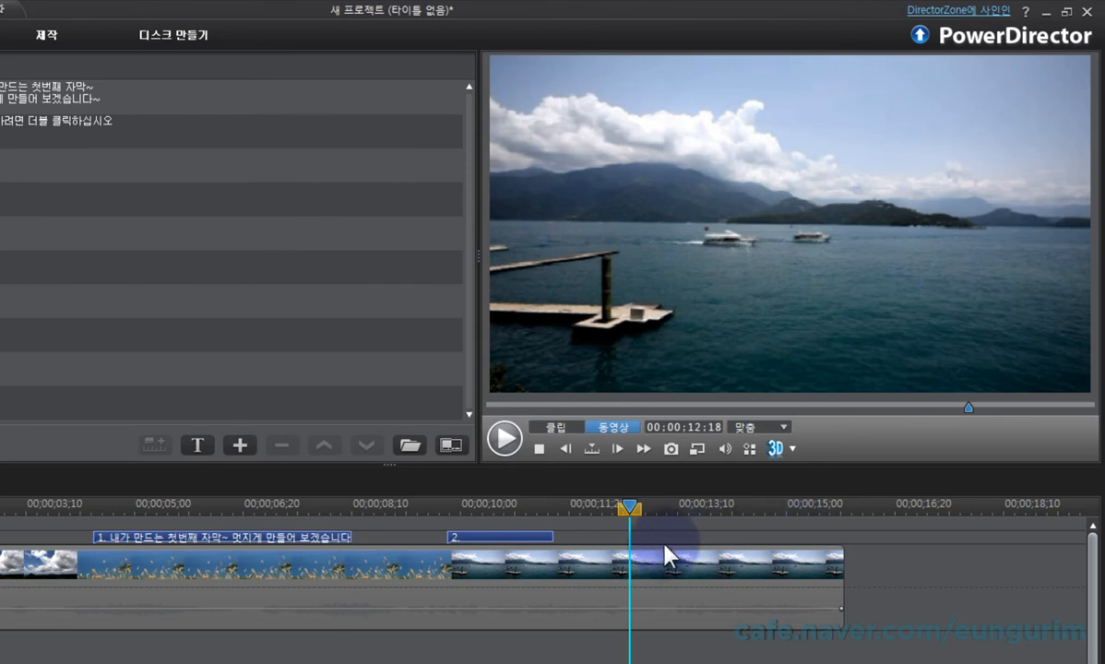
# Step: Delete the second subtitle, starting at 00;00;09;24, from the subtitle track
pyautogui.click(548, 537)
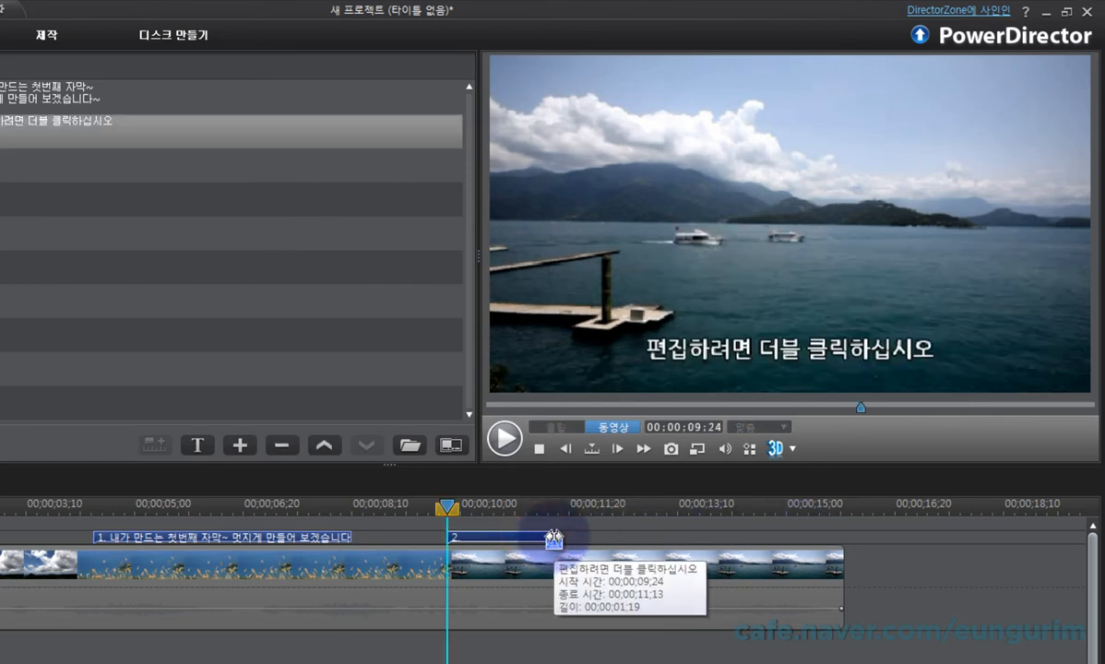
pyautogui.click(281, 448)
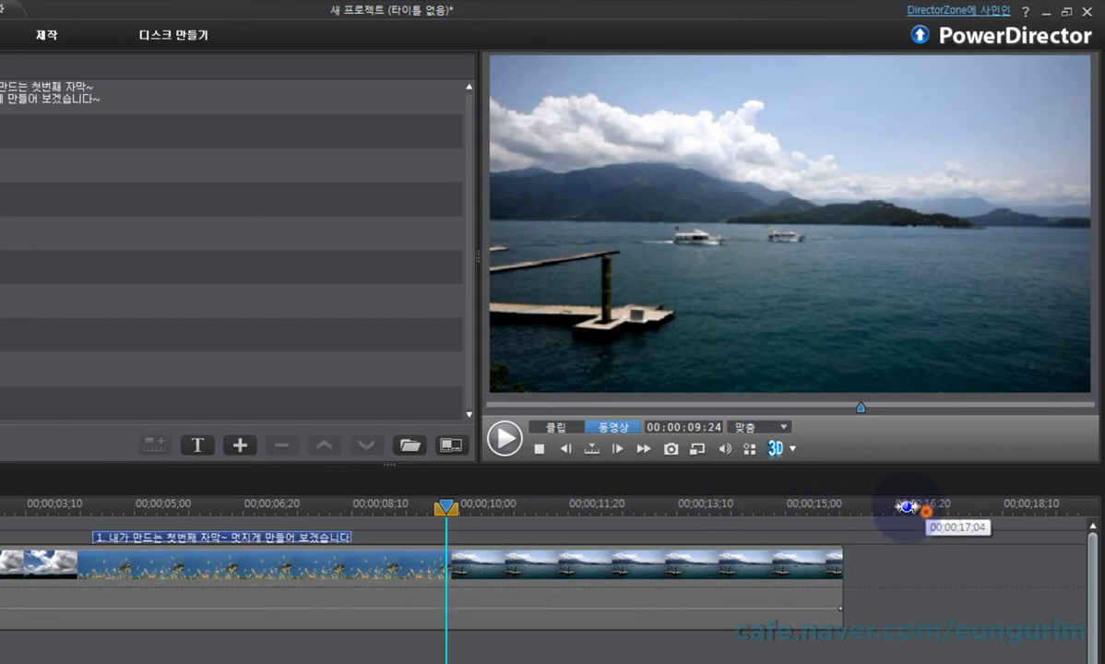
pyautogui.moveTo(906, 505); pyautogui.dragTo(506, 505)
pyautogui.moveTo(908, 506); pyautogui.dragTo(402, 506)
pyautogui.moveTo(894, 504); pyautogui.dragTo(536, 505)
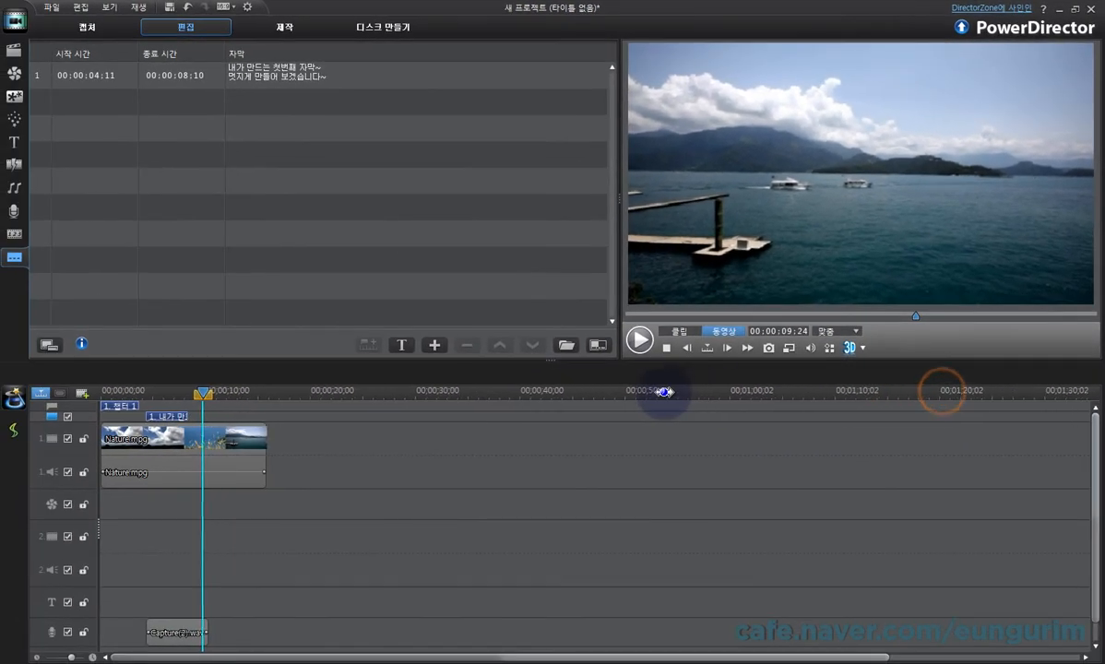
pyautogui.moveTo(905, 390); pyautogui.dragTo(600, 392)
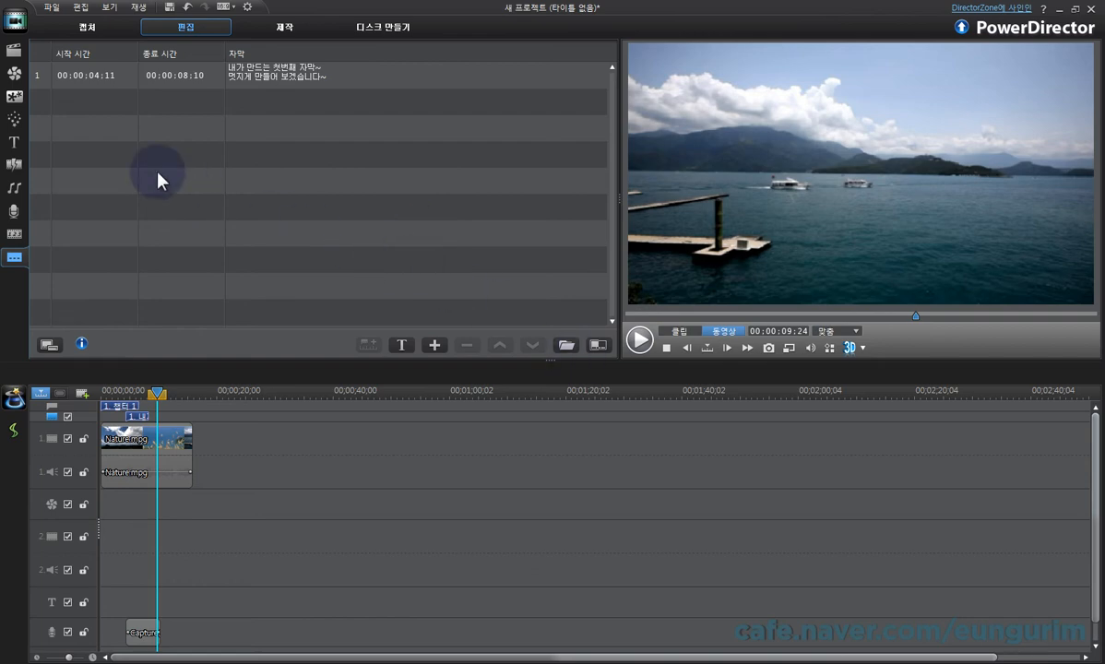
# Step: Preview the speech bubble objects 대화 상자_06 and 대화 상자_04 in the PiP object library
pyautogui.click(15, 97)
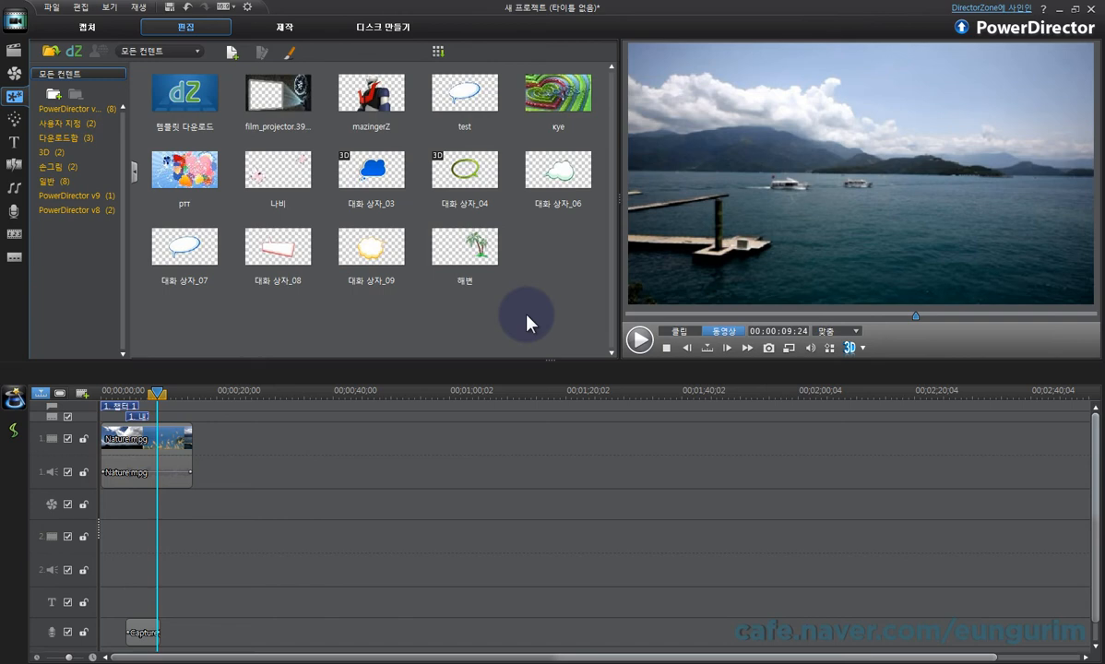
pyautogui.click(558, 172)
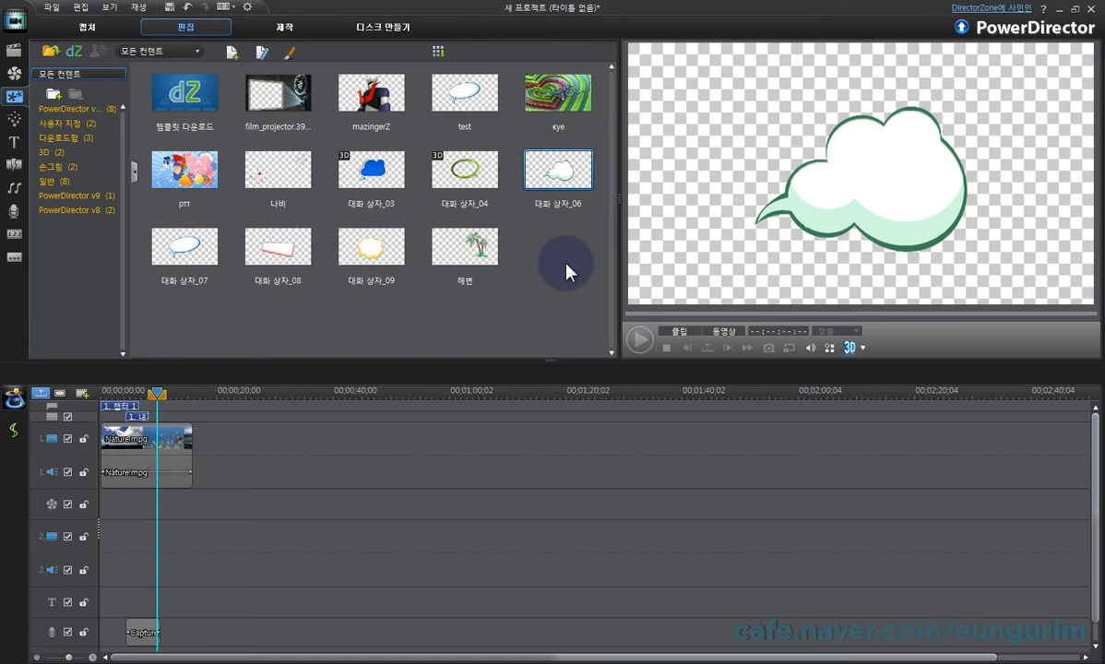
pyautogui.press('Left')
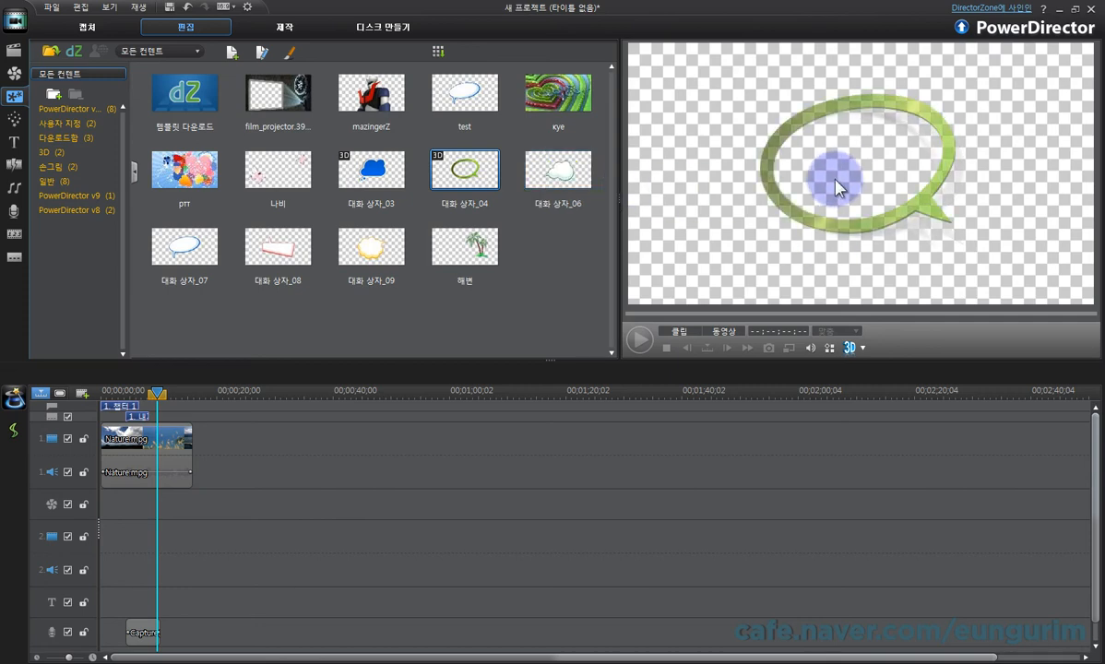
pyautogui.click(560, 183)
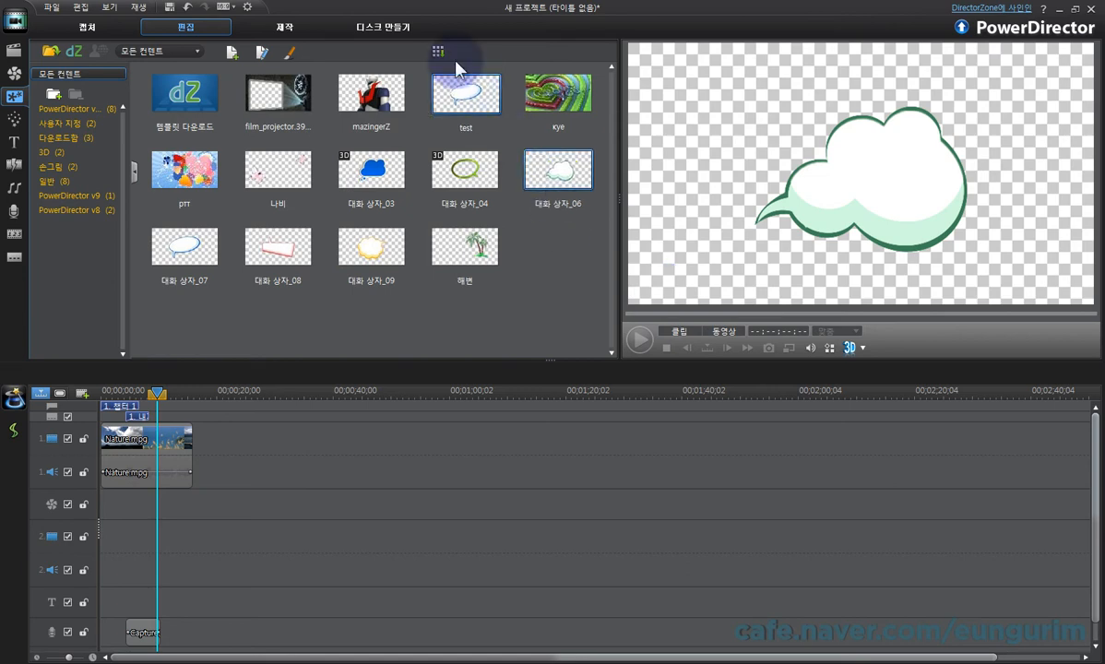
# Step: Open the Painting Designer and compare the stroke previews of the chalk, marker, crayon and pen brushes
pyautogui.click(294, 53)
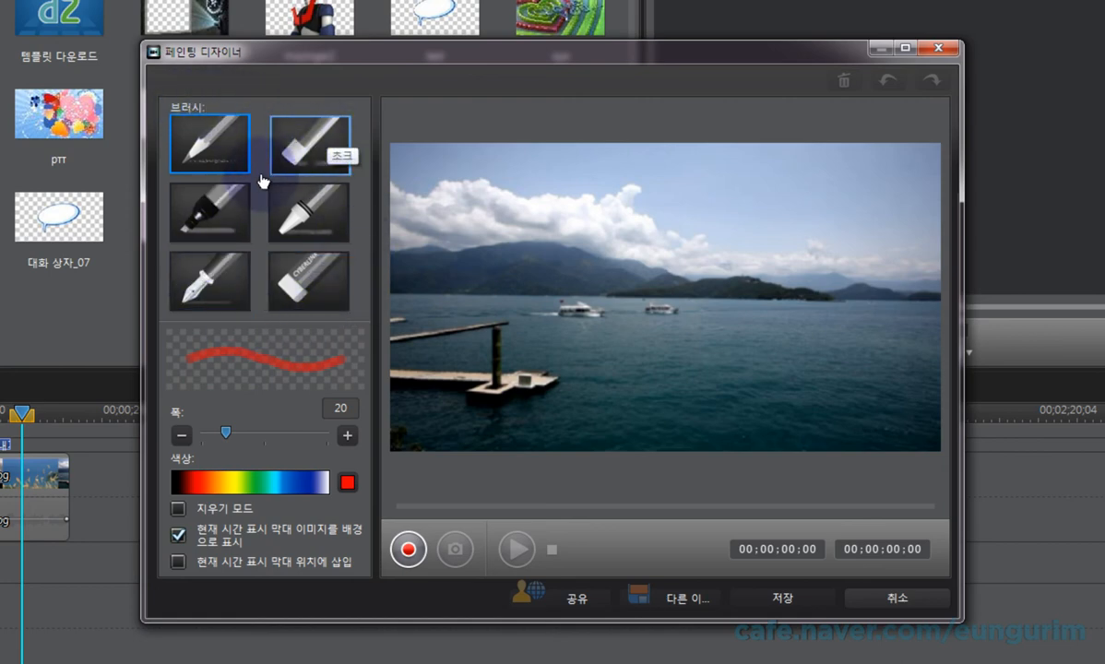
pyautogui.click(307, 139)
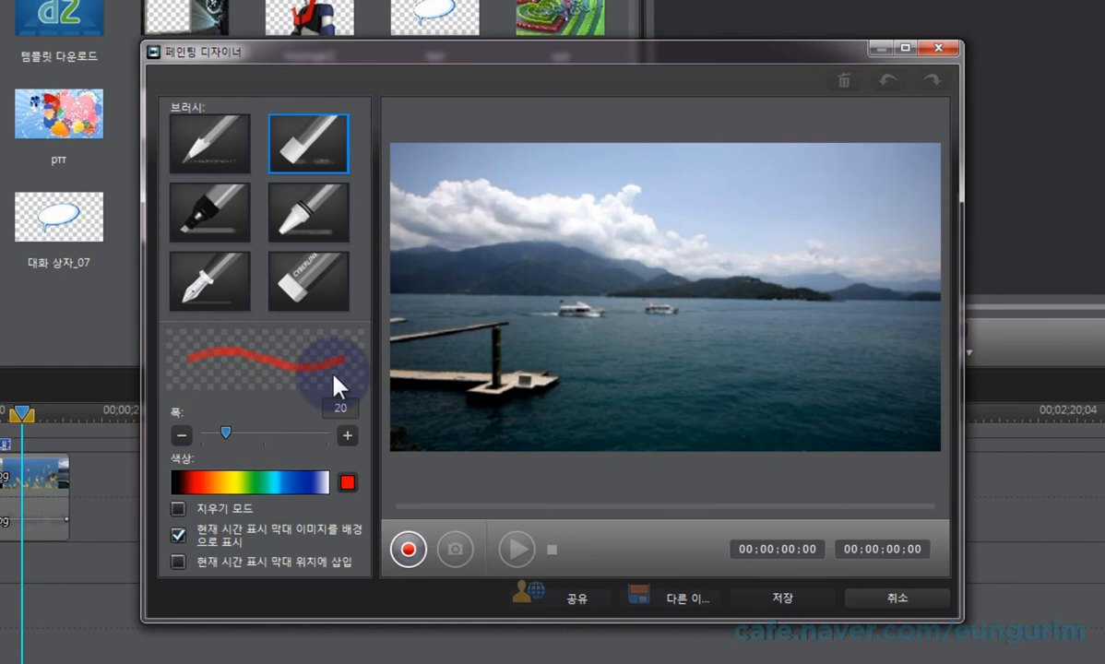
pyautogui.click(218, 222)
pyautogui.click(309, 214)
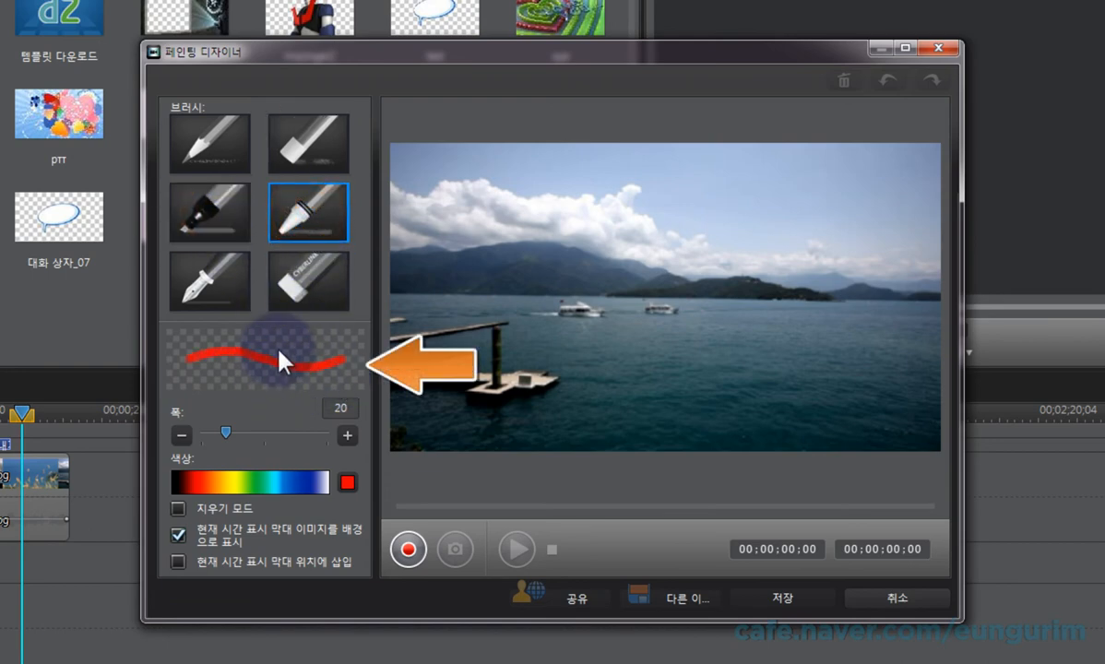
pyautogui.click(221, 279)
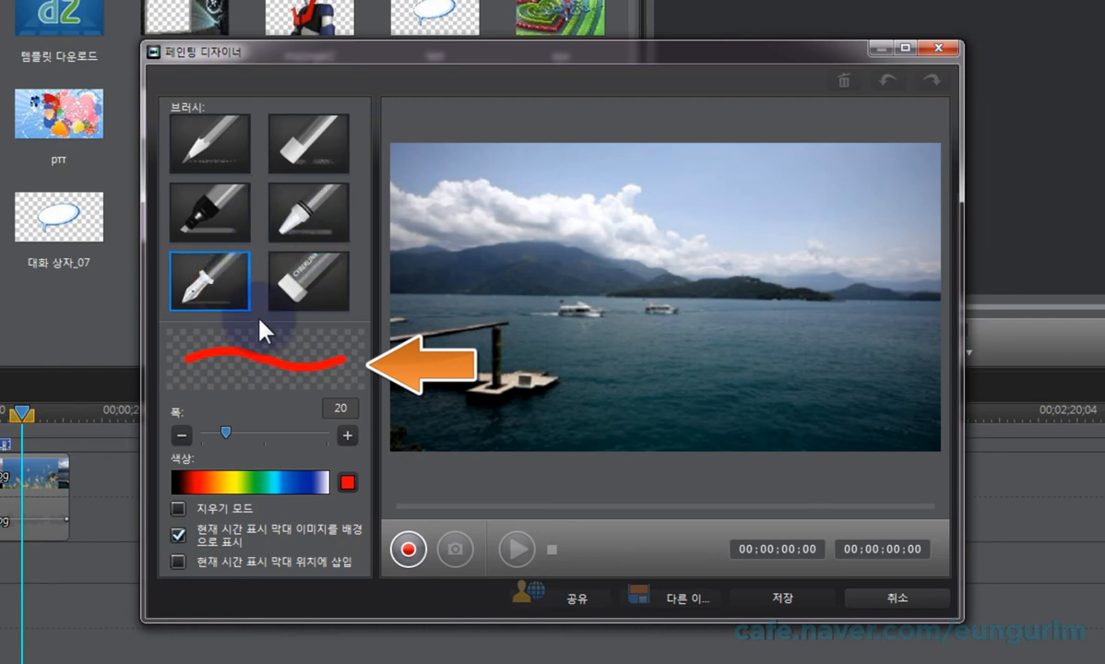
# Step: Try the pencil brush with a width of 27 and a blue color, and close the Painting Designer without saving
pyautogui.click(226, 433)
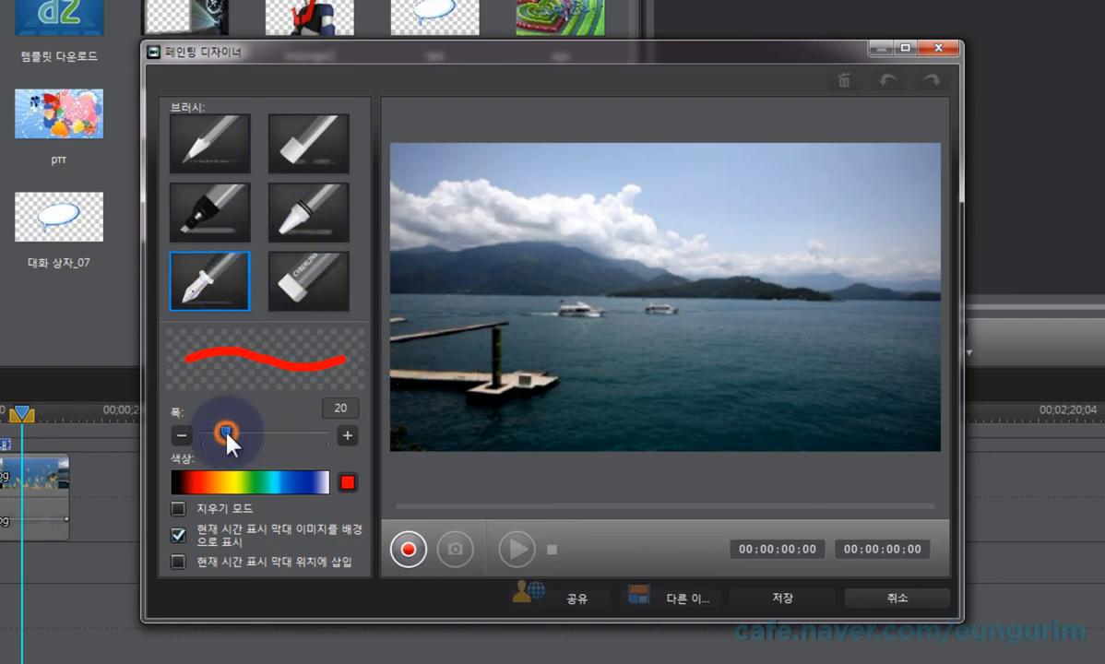
pyautogui.moveTo(226, 434)
pyautogui.mouseDown()
pyautogui.moveTo(302, 434)
pyautogui.moveTo(229, 434)
pyautogui.mouseUp()
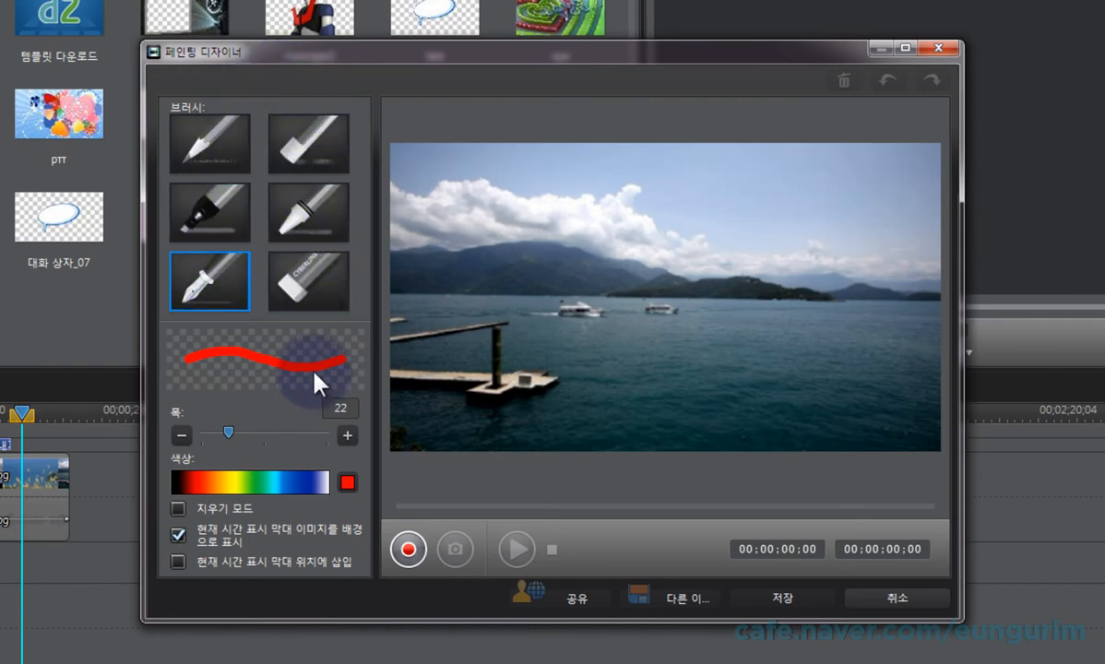
pyautogui.click(322, 300)
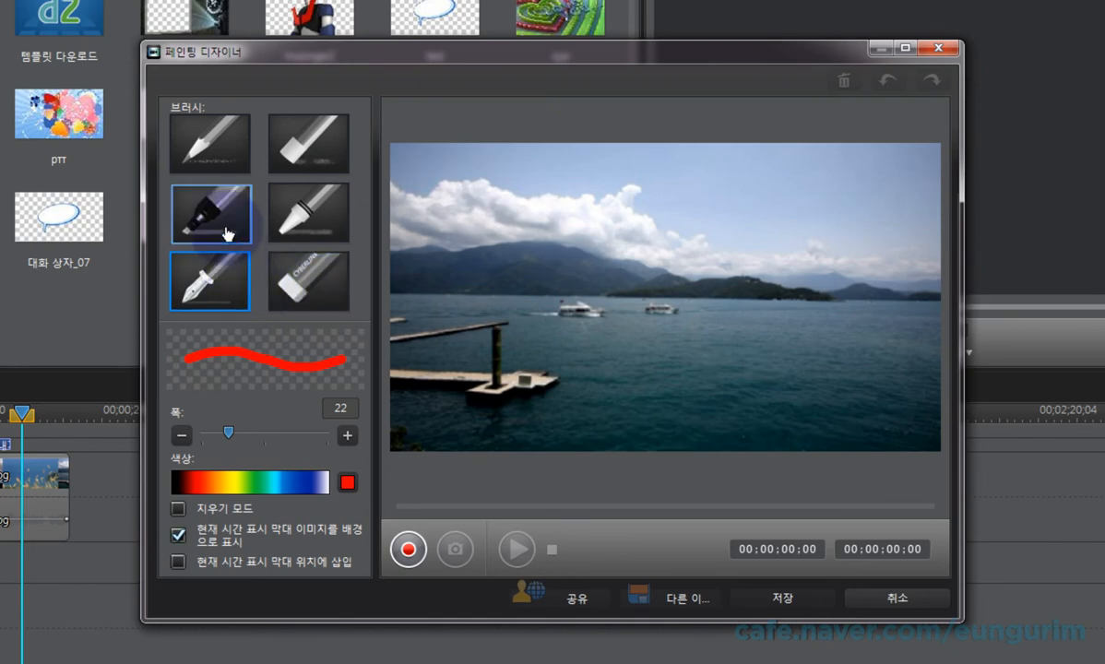
pyautogui.click(218, 159)
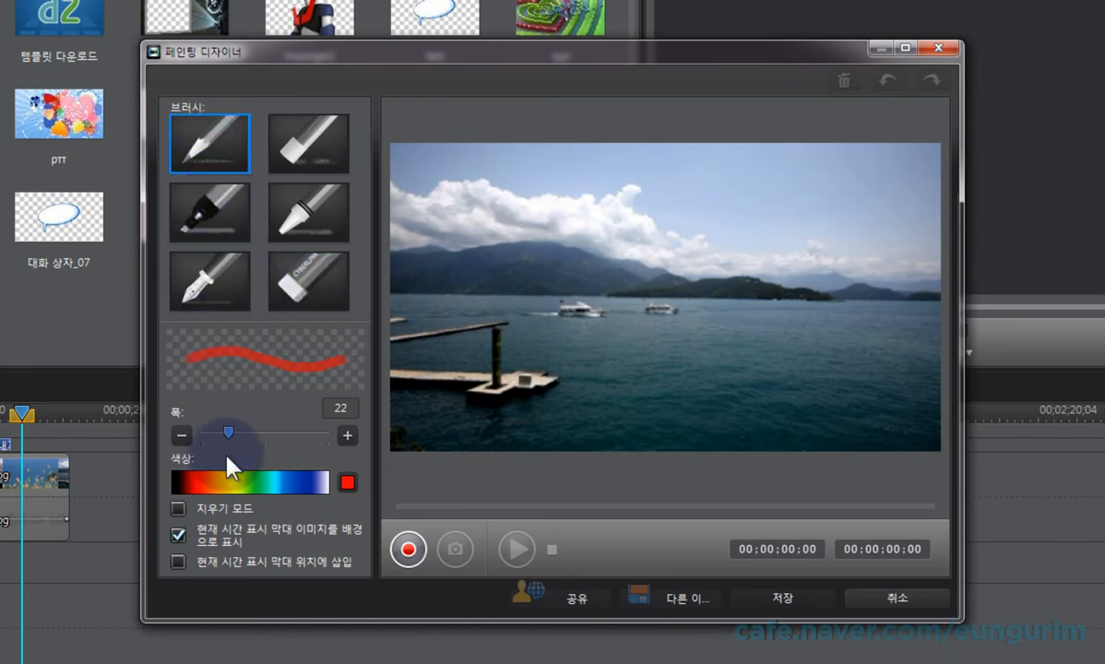
pyautogui.moveTo(236, 441)
pyautogui.mouseDown()
pyautogui.moveTo(245, 436)
pyautogui.moveTo(205, 473)
pyautogui.moveTo(320, 471)
pyautogui.mouseUp()
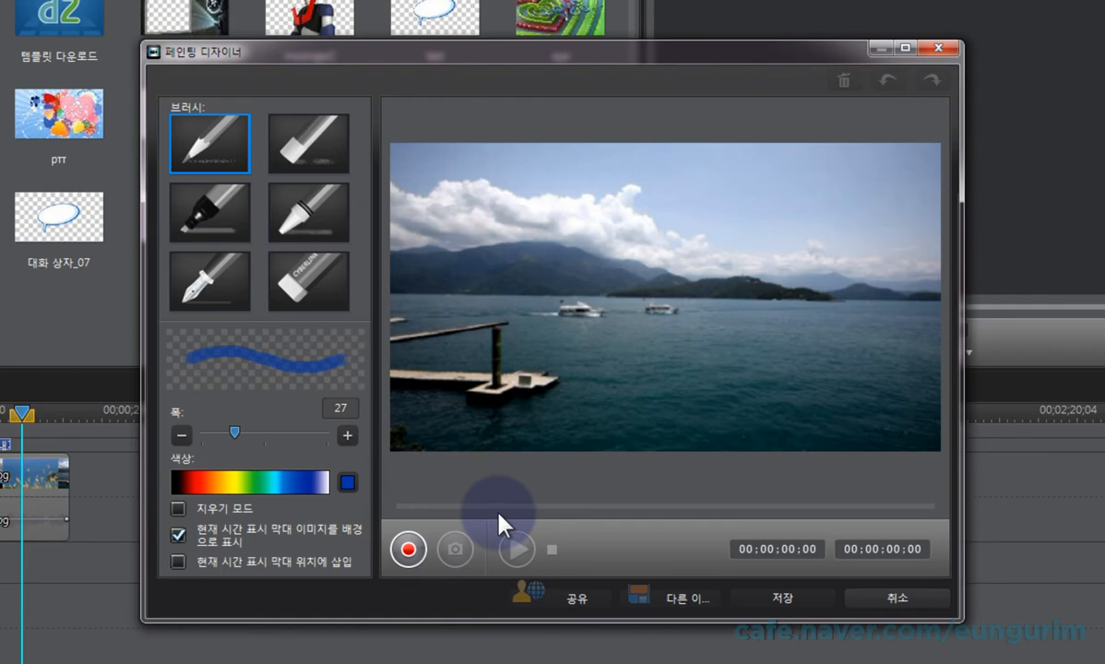
pyautogui.click(906, 597)
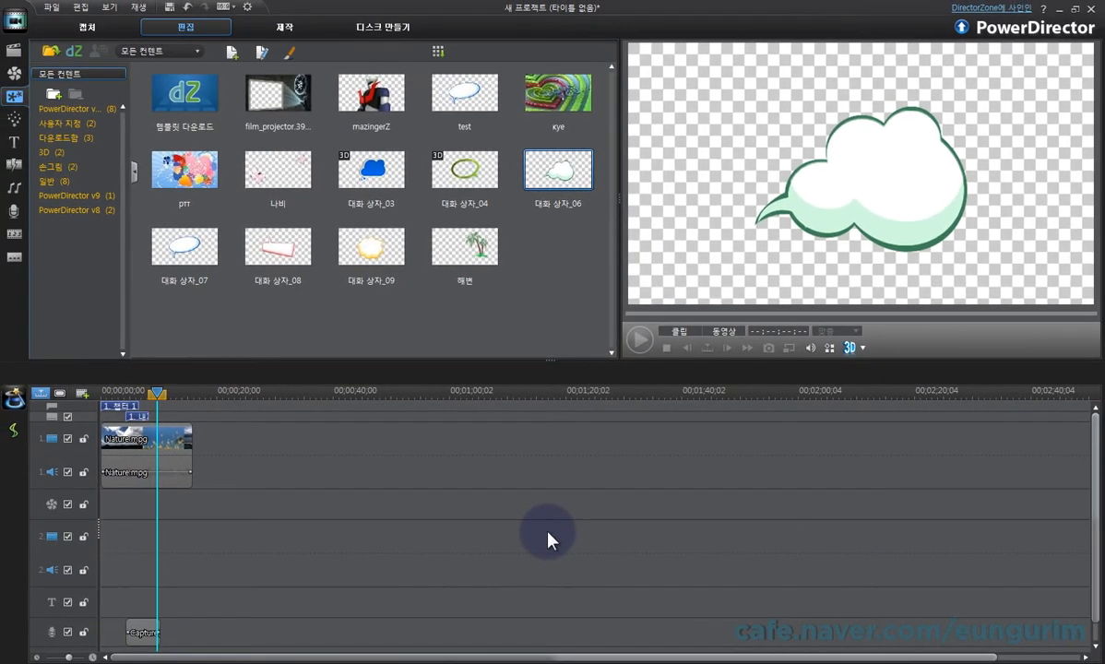
# Step: Clear all content from the timeline and hide the chapter and subtitle tracks
pyautogui.click(486, 496)
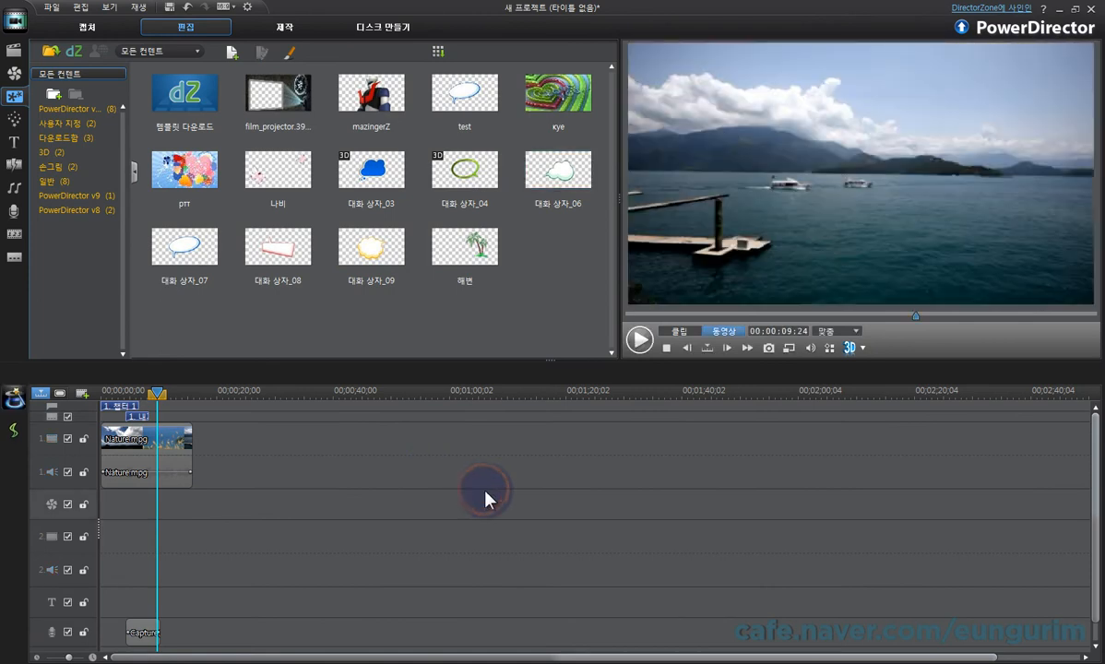
pyautogui.press('Delete')
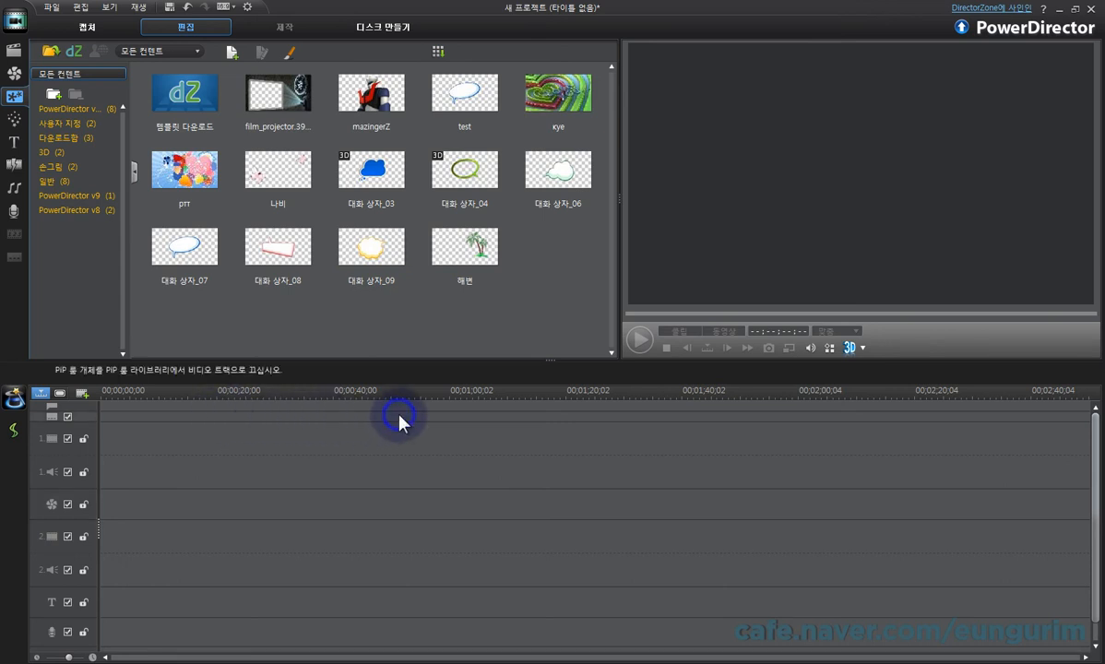
pyautogui.rightClick(439, 424)
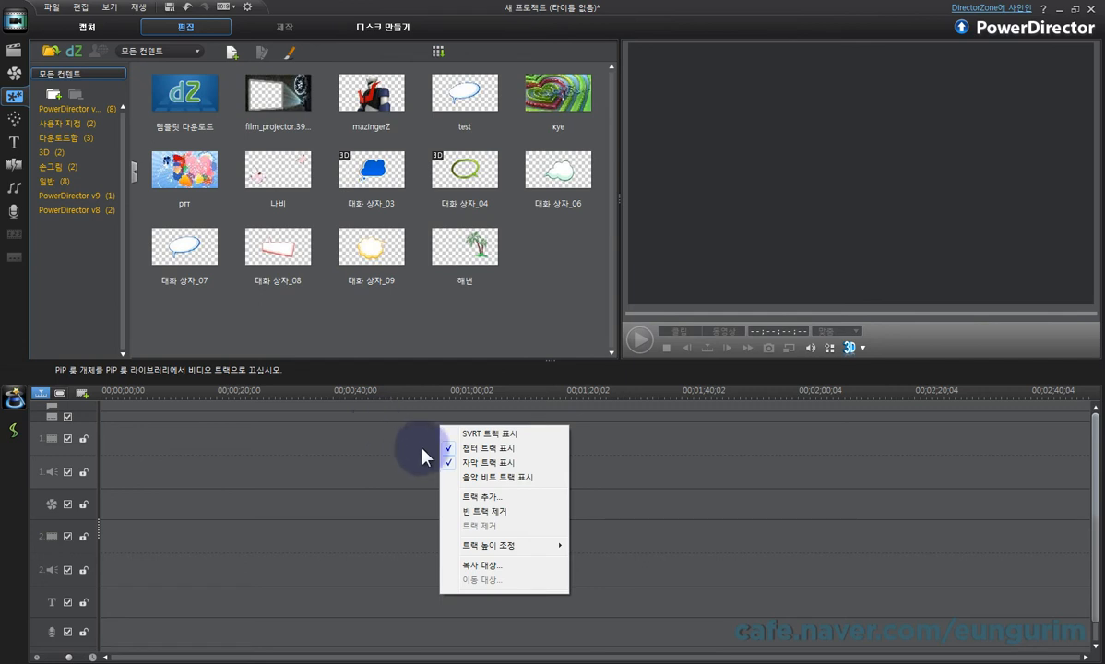
pyautogui.click(470, 448)
pyautogui.rightClick(470, 452)
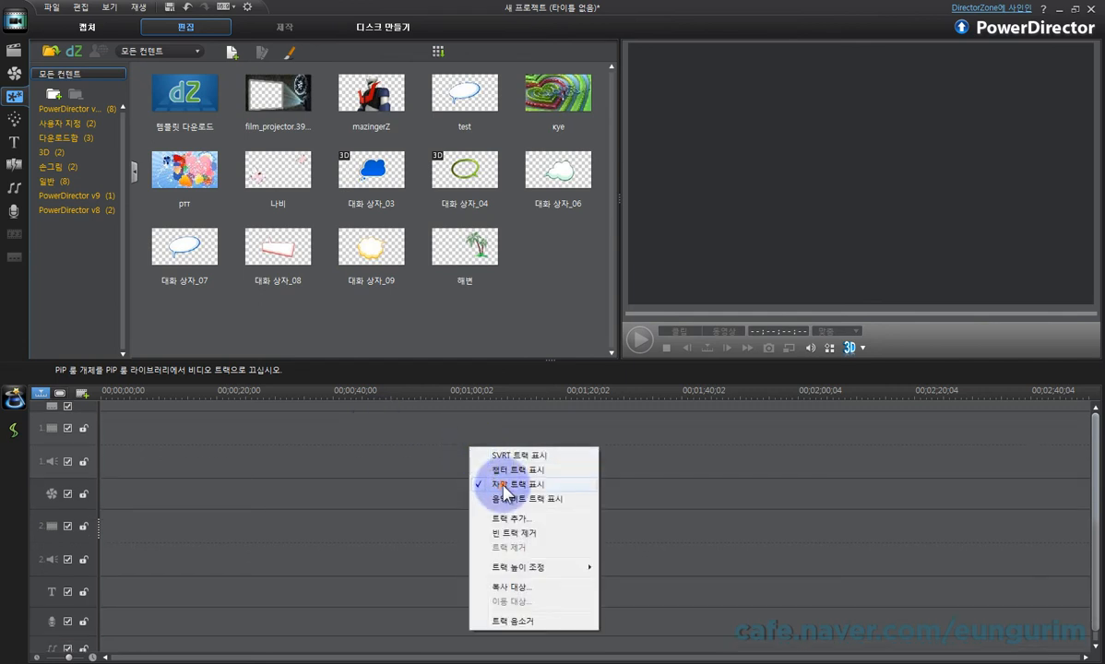
pyautogui.click(484, 476)
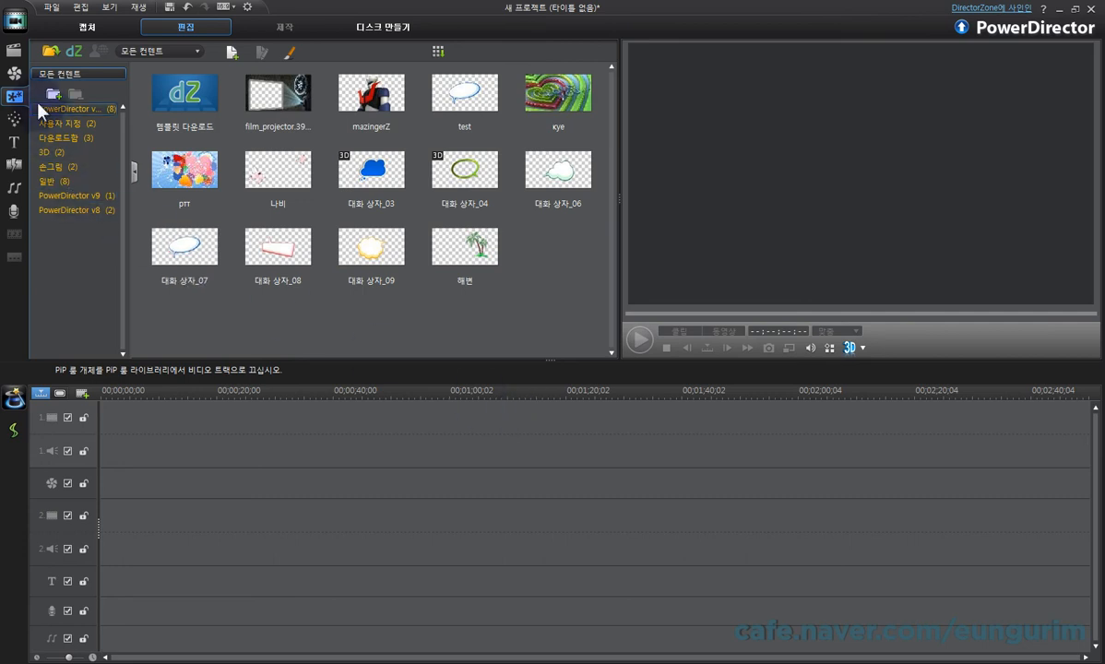
# Step: Import the photo IMG_8440 into the media library and place it at the start of video track 1
pyautogui.click(14, 49)
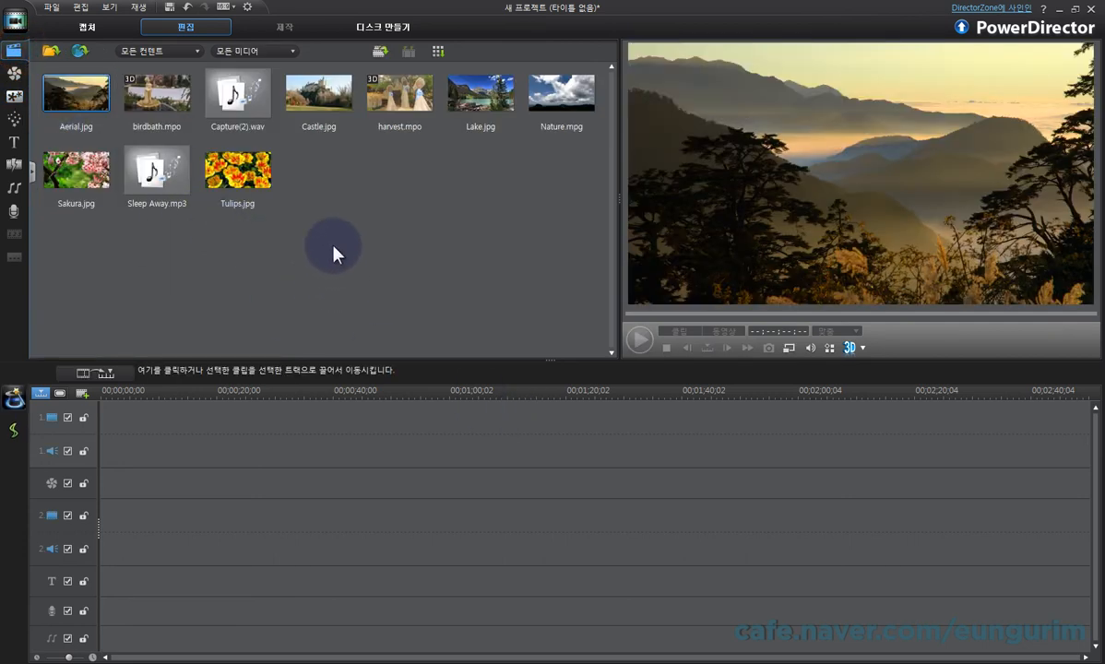
pyautogui.click(53, 52)
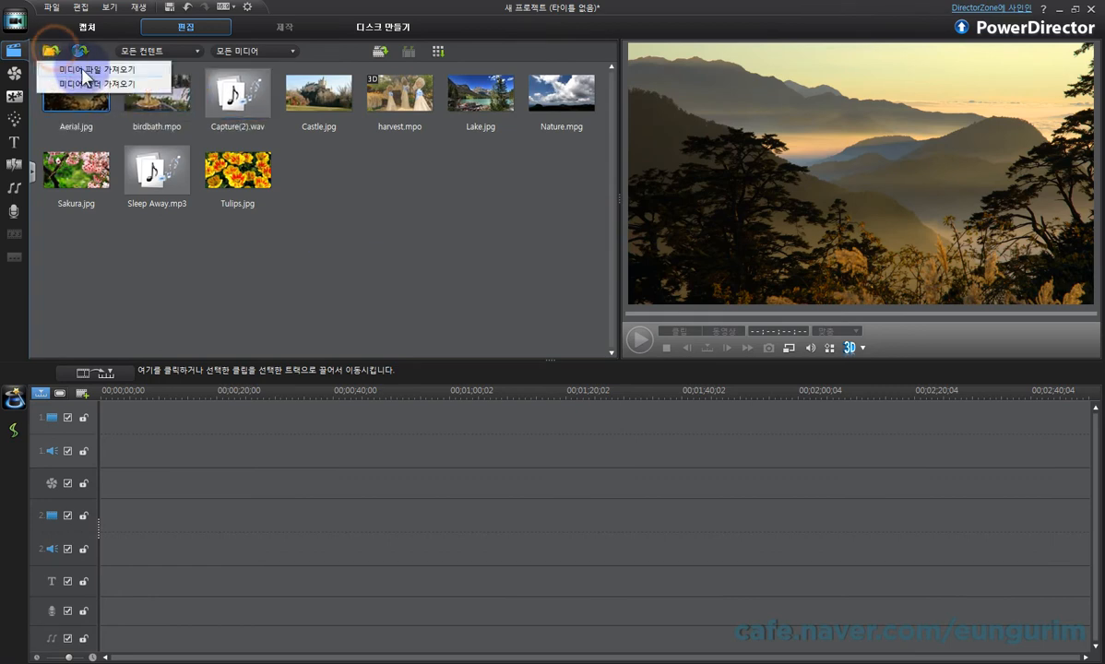
pyautogui.click(88, 68)
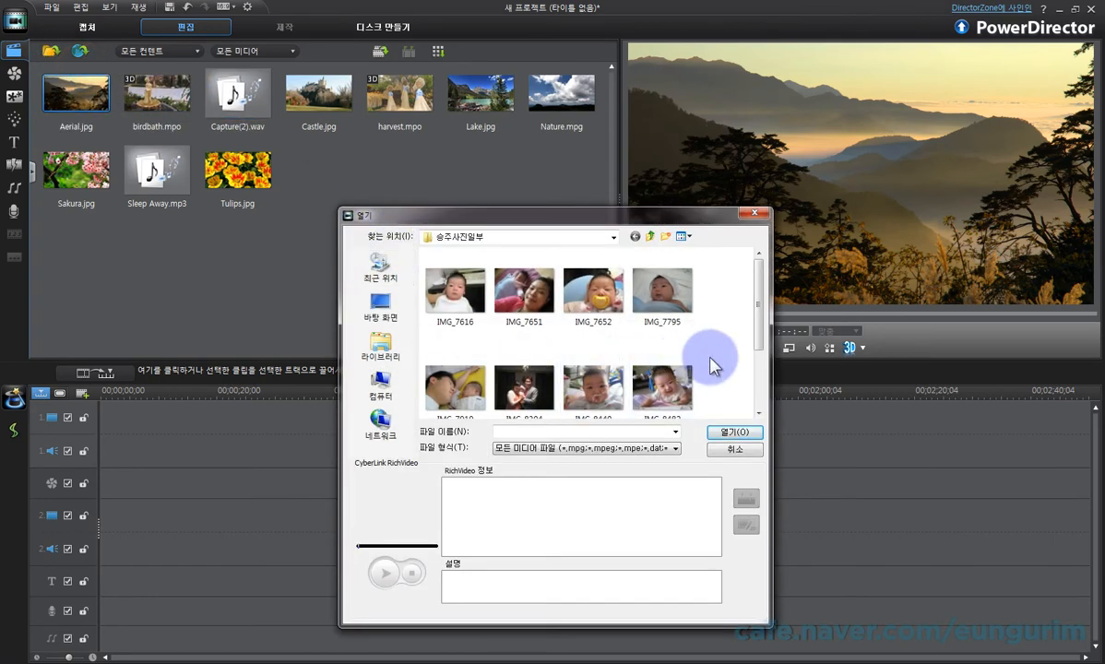
pyautogui.click(590, 383)
pyautogui.click(720, 432)
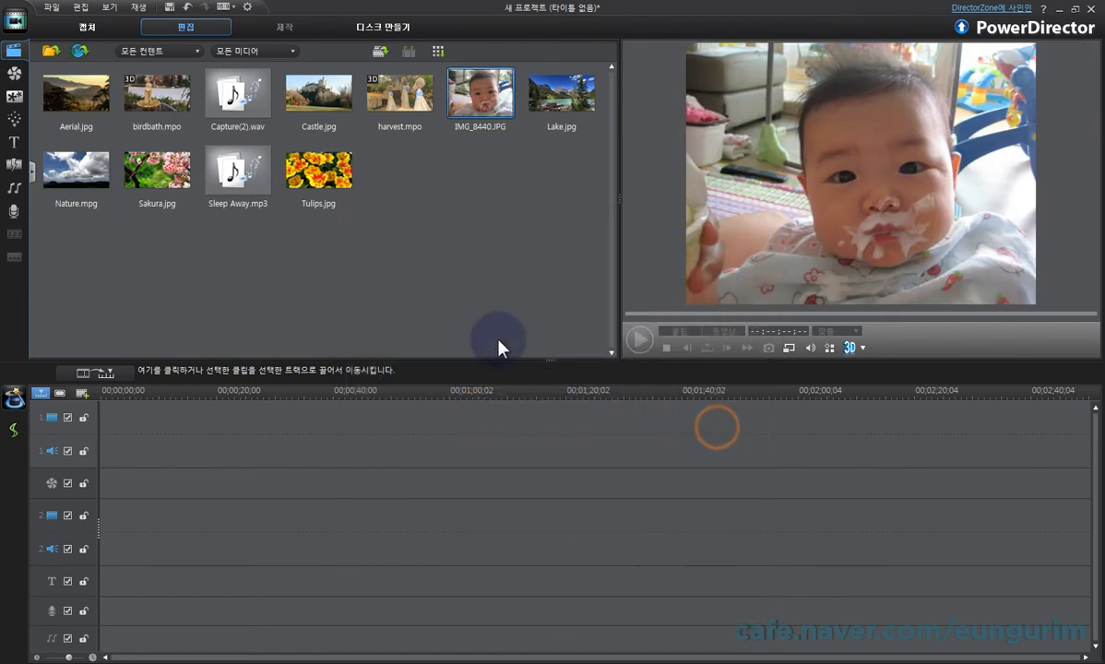
pyautogui.moveTo(480, 93); pyautogui.dragTo(111, 416)
pyautogui.moveTo(374, 389); pyautogui.dragTo(987, 389)
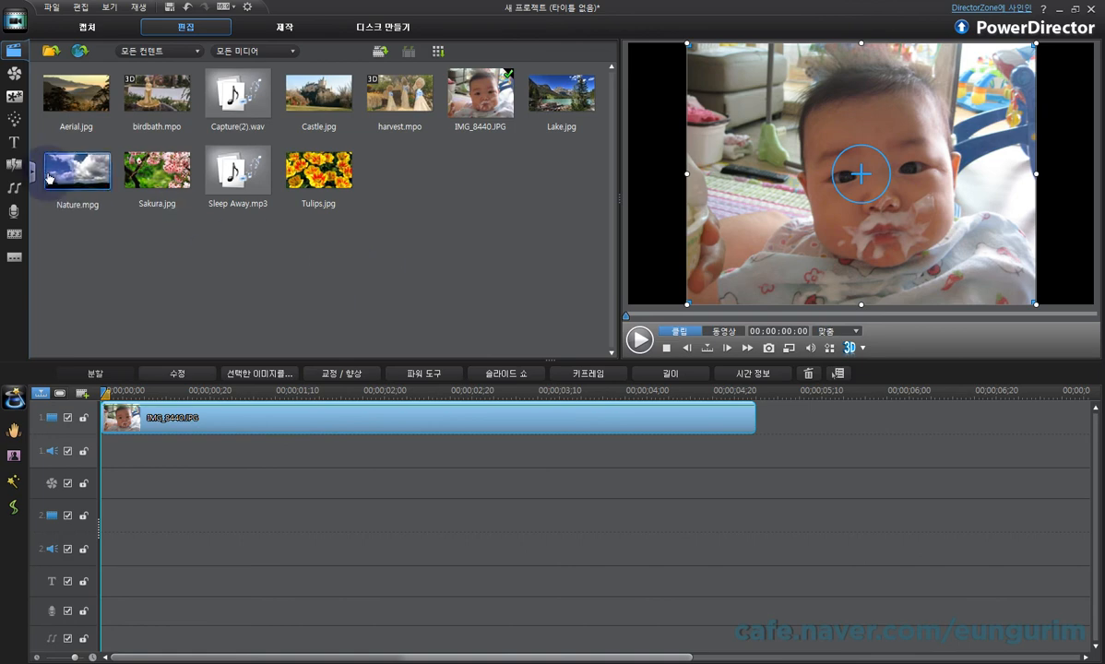
# Step: Open the Painting Designer over the photo and set the pencil brush to width 16 and dark blue
pyautogui.click(13, 96)
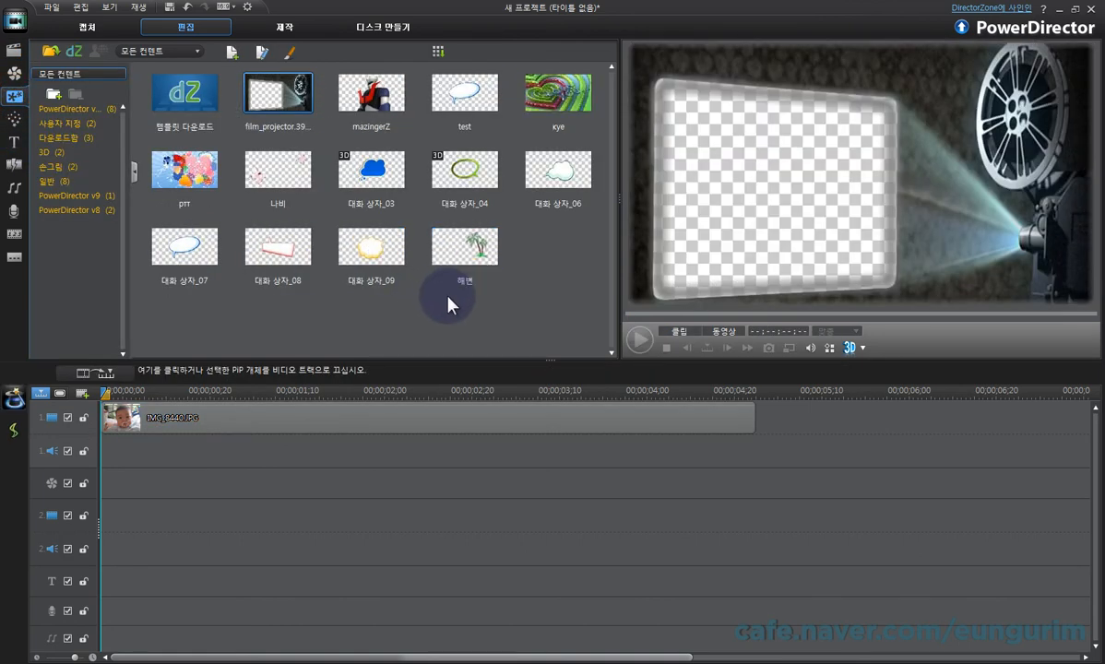
pyautogui.click(290, 53)
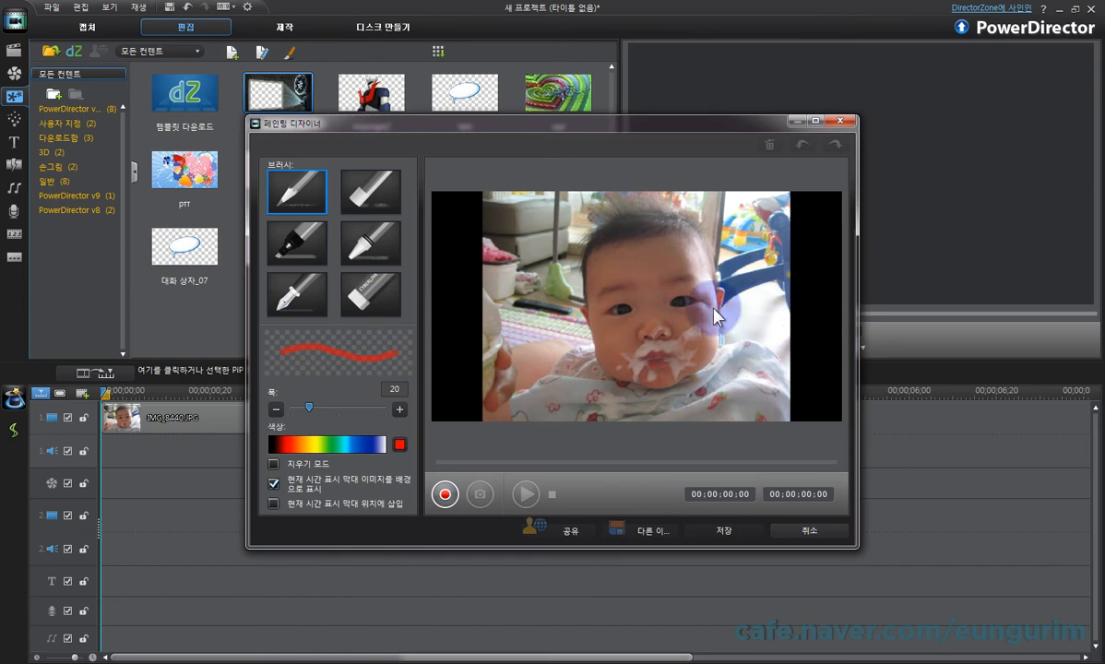
pyautogui.click(280, 197)
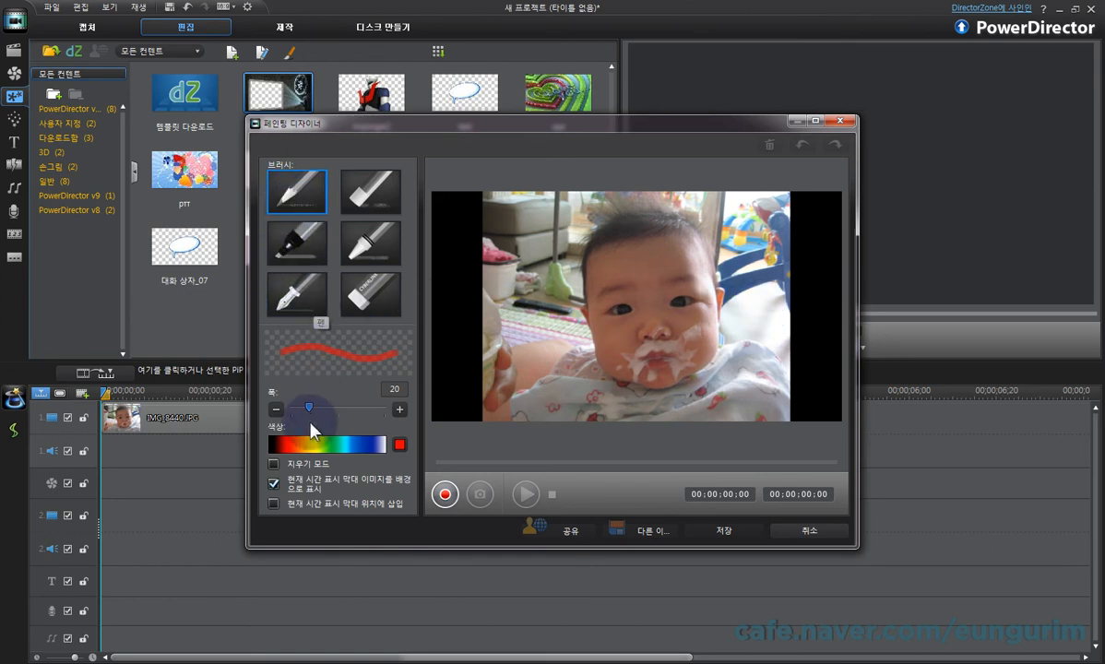
pyautogui.moveTo(315, 410); pyautogui.dragTo(306, 408)
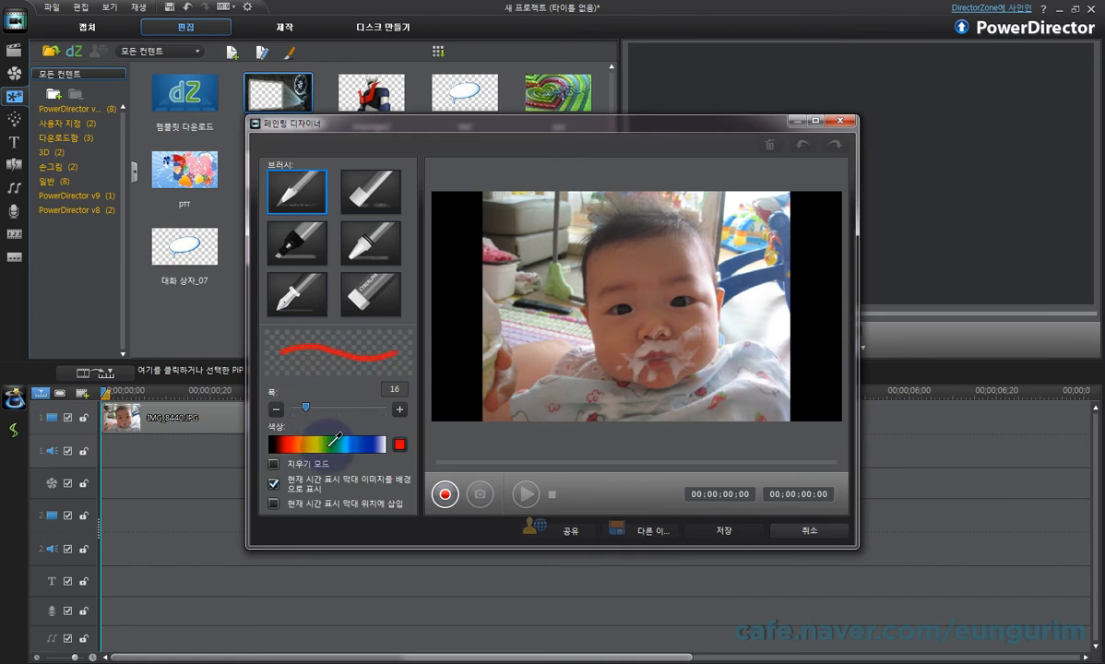
pyautogui.click(367, 441)
pyautogui.click(300, 442)
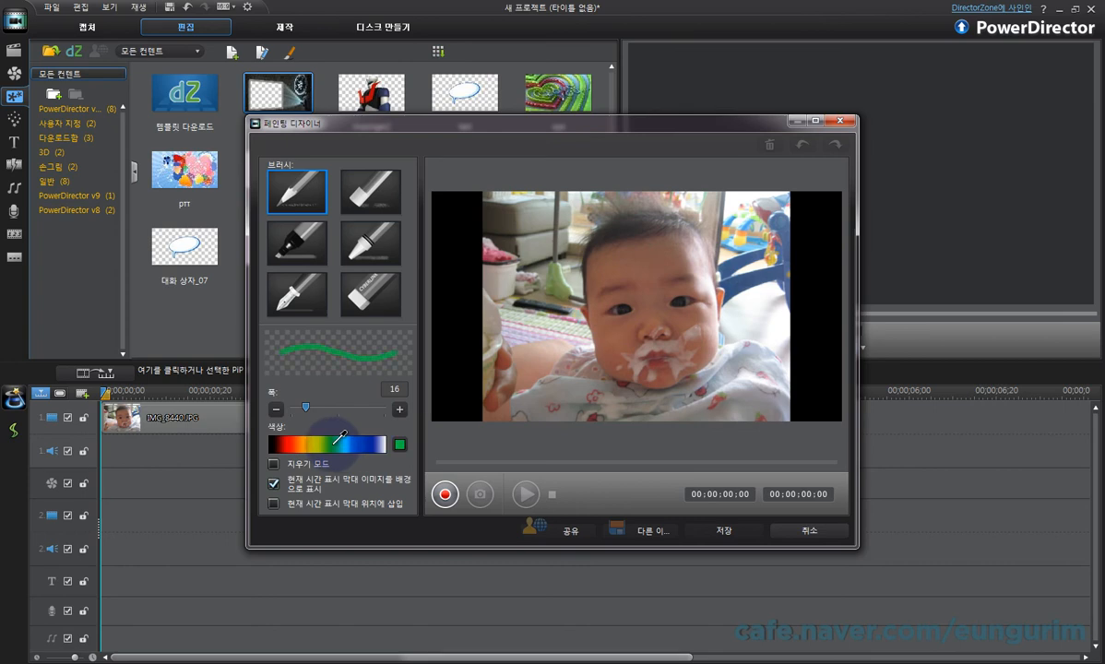
pyautogui.moveTo(342, 436); pyautogui.dragTo(365, 441)
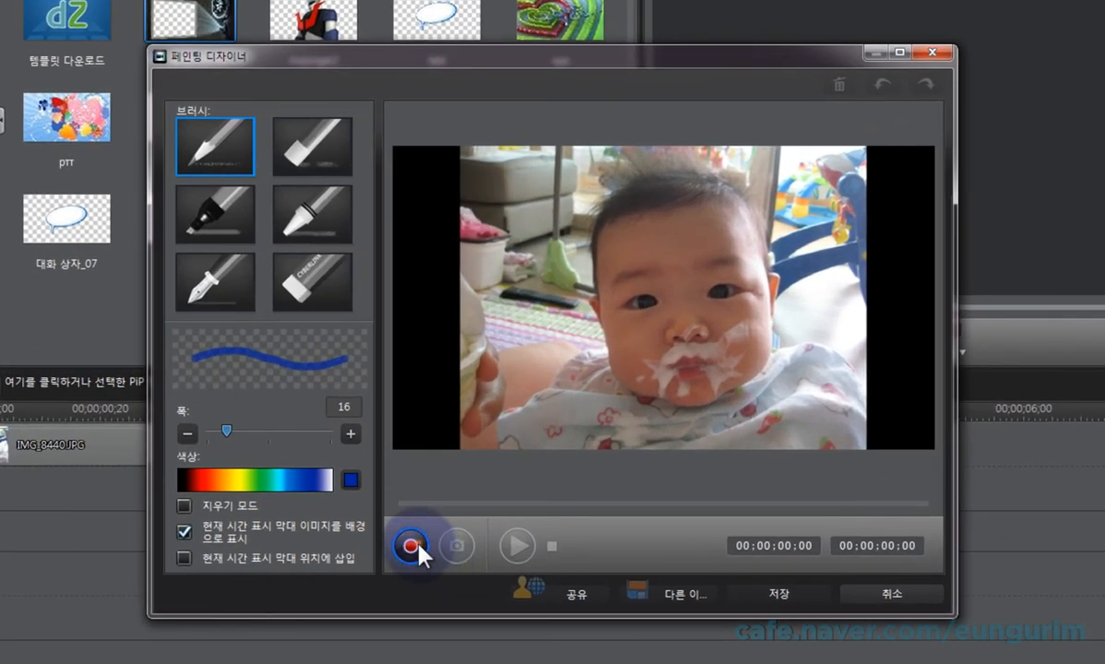
# Step: Record the handwritten word 사랑해 over the baby's clothing in the photo's lower-right area, and stop the recording
pyautogui.click(420, 545)
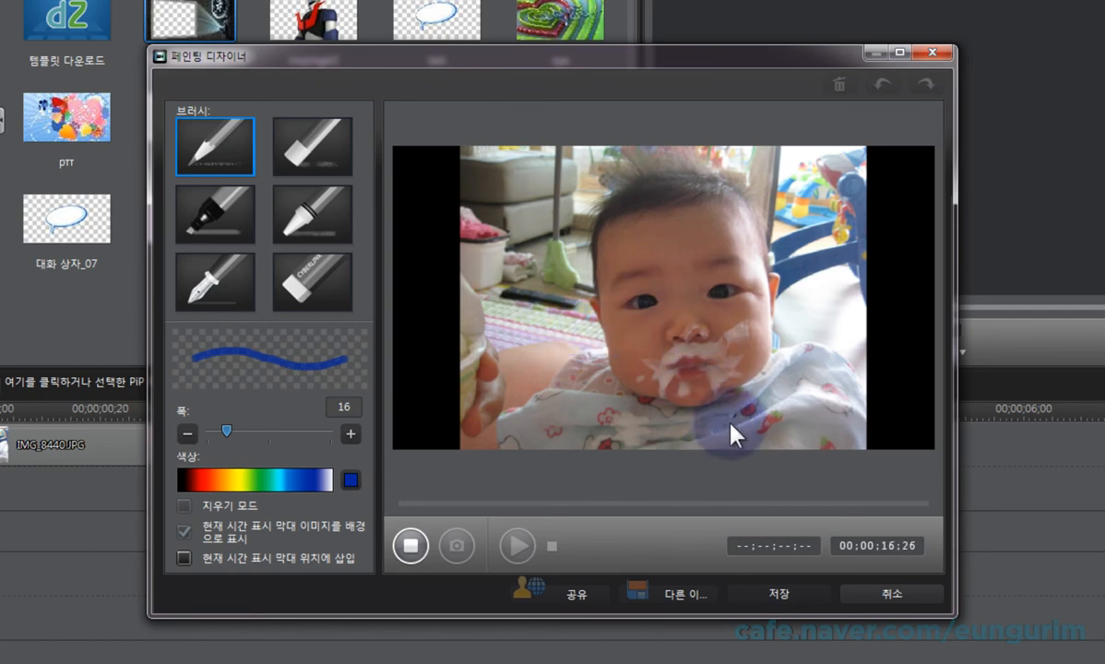
pyautogui.moveTo(736, 430)
pyautogui.mouseDown()
pyautogui.moveTo(719, 403)
pyautogui.moveTo(726, 445)
pyautogui.moveTo(752, 435)
pyautogui.moveTo(760, 394)
pyautogui.moveTo(784, 390)
pyautogui.moveTo(789, 417)
pyautogui.moveTo(810, 389)
pyautogui.moveTo(802, 375)
pyautogui.moveTo(828, 393)
pyautogui.moveTo(838, 352)
pyautogui.moveTo(863, 378)
pyautogui.moveTo(840, 366)
pyautogui.mouseUp()
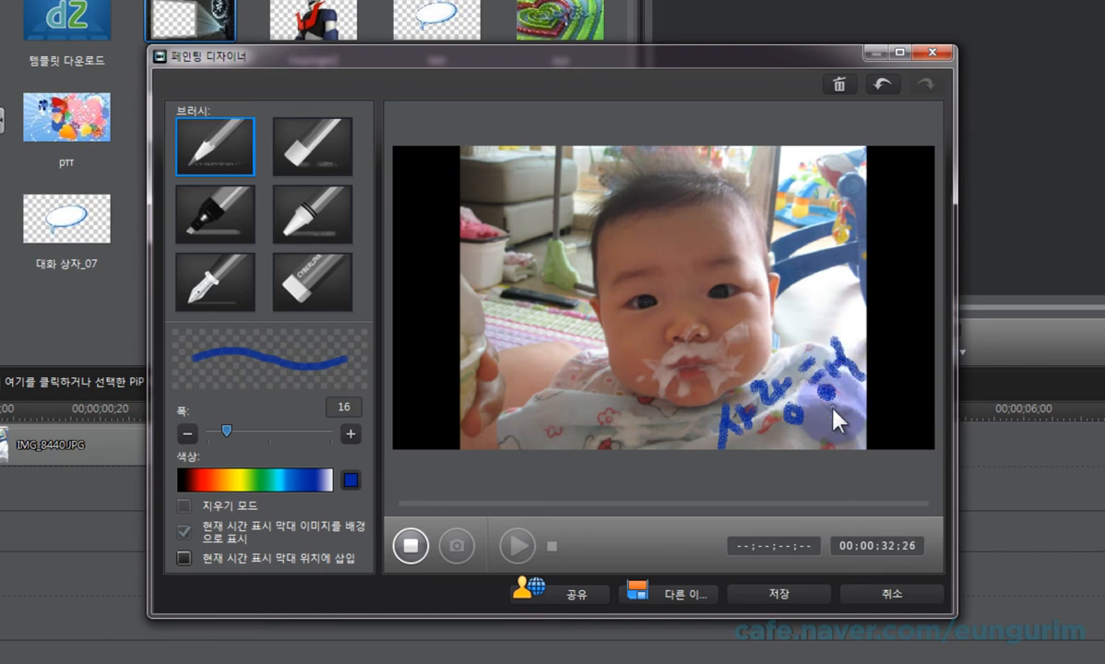
pyautogui.click(406, 546)
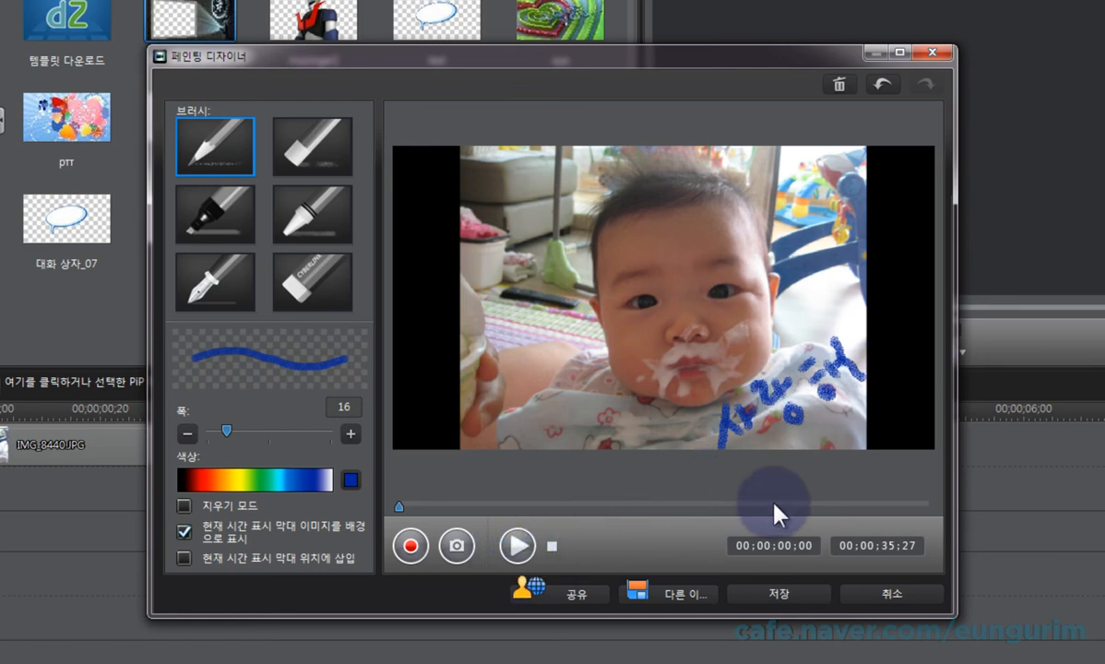
# Step: Play back the recorded handwriting animation, pause it, and scrub back and forth to its end
pyautogui.click(517, 547)
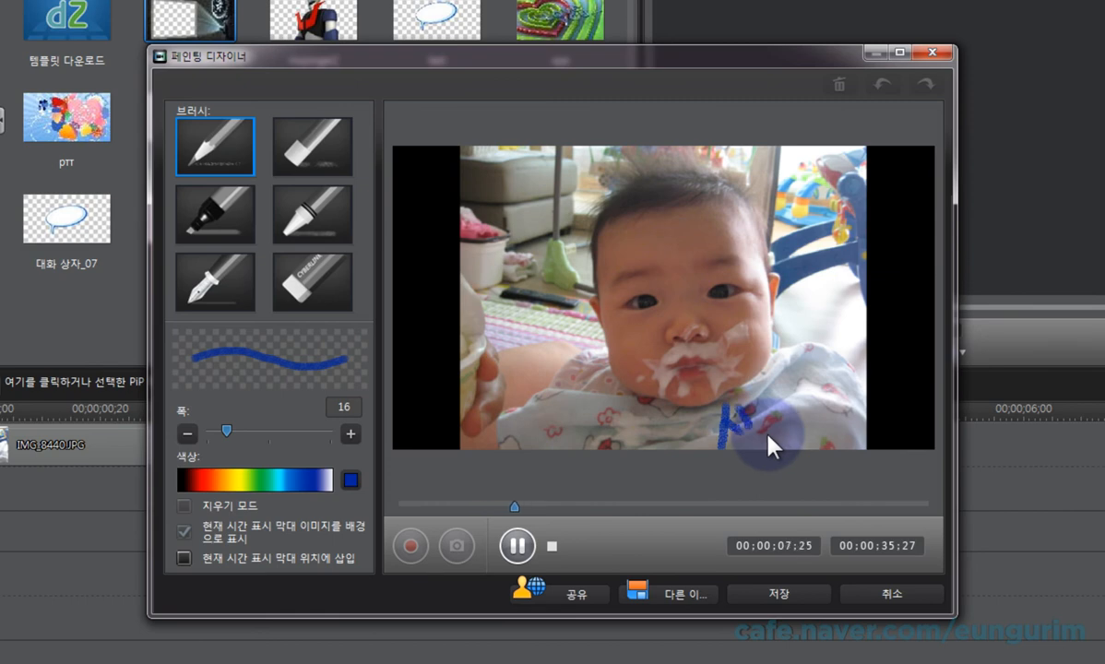
pyautogui.click(515, 545)
pyautogui.moveTo(539, 505)
pyautogui.mouseDown()
pyautogui.moveTo(407, 511)
pyautogui.moveTo(950, 516)
pyautogui.mouseUp()
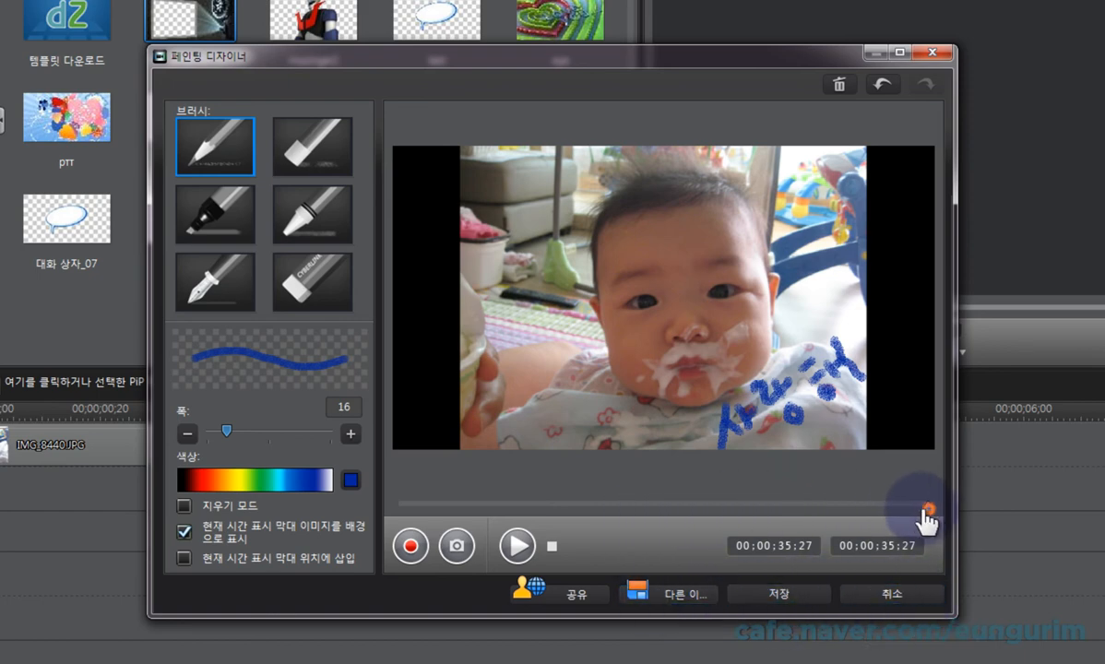
pyautogui.moveTo(925, 509); pyautogui.dragTo(726, 509)
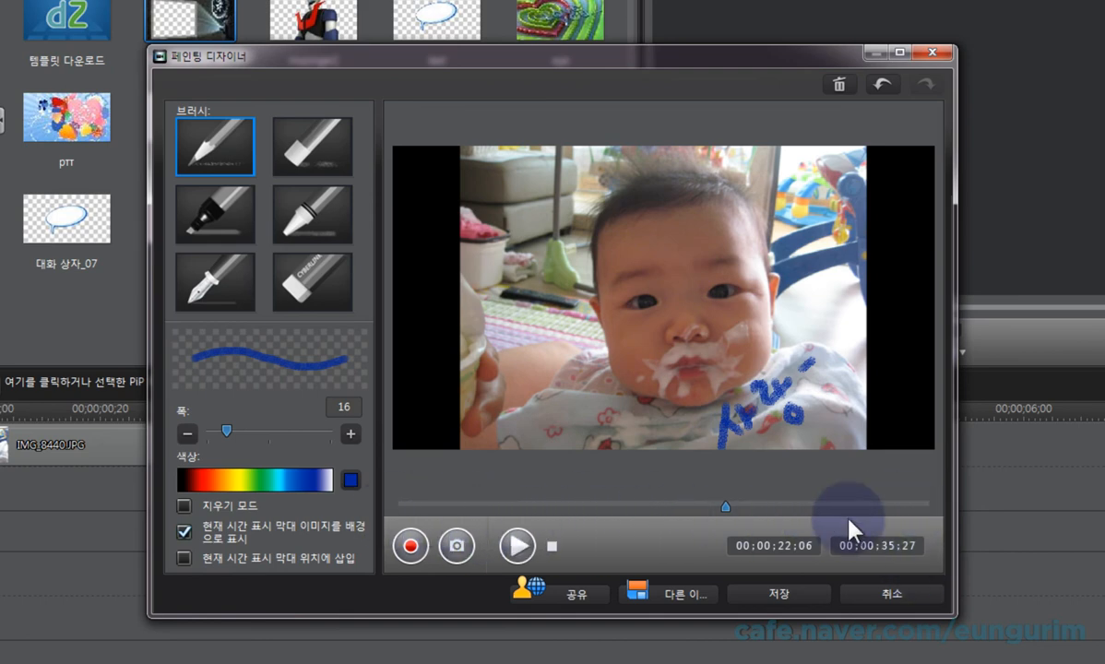
pyautogui.moveTo(726, 507); pyautogui.dragTo(934, 509)
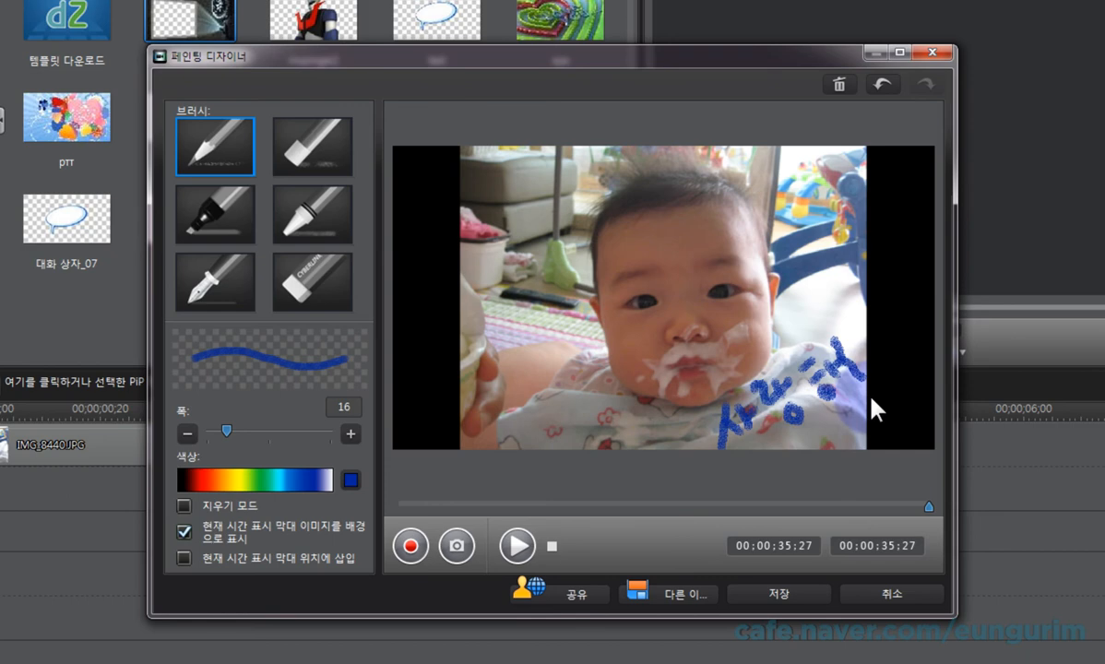
# Step: Record an additional underline beneath the handwriting, review it, and clear the whole painting
pyautogui.click(410, 547)
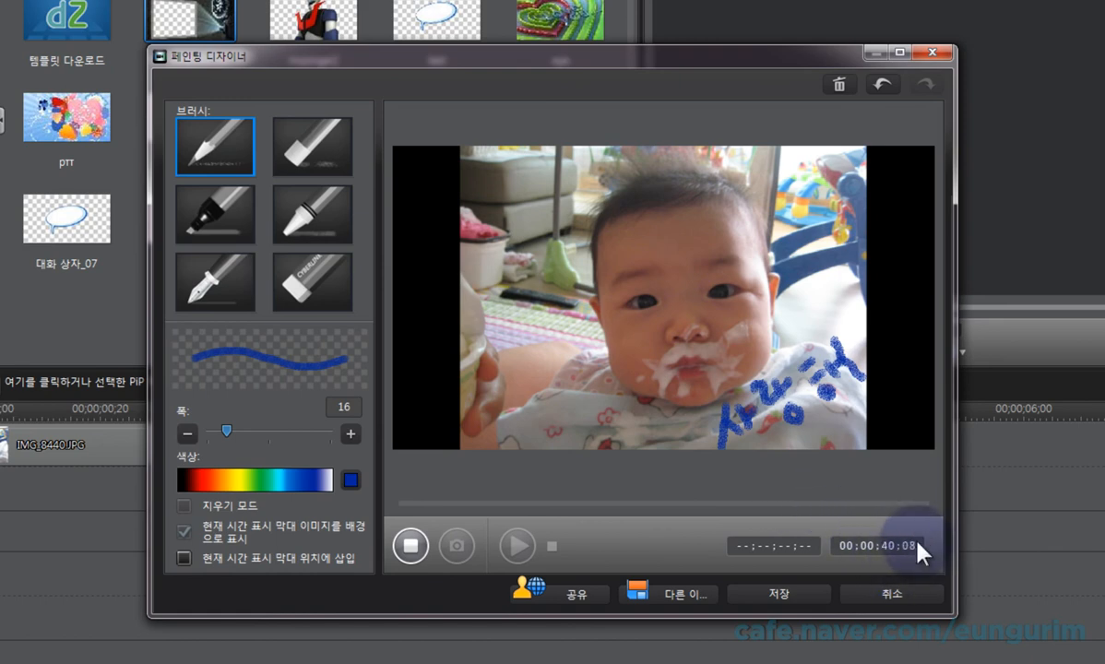
pyautogui.moveTo(729, 435); pyautogui.dragTo(867, 396)
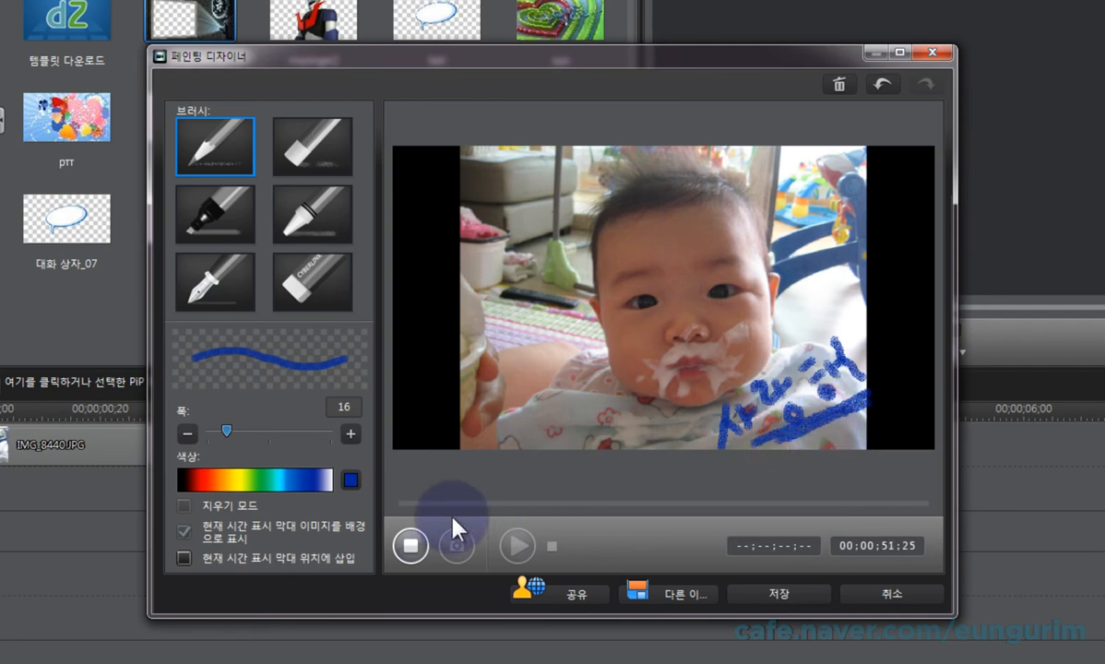
pyautogui.click(411, 545)
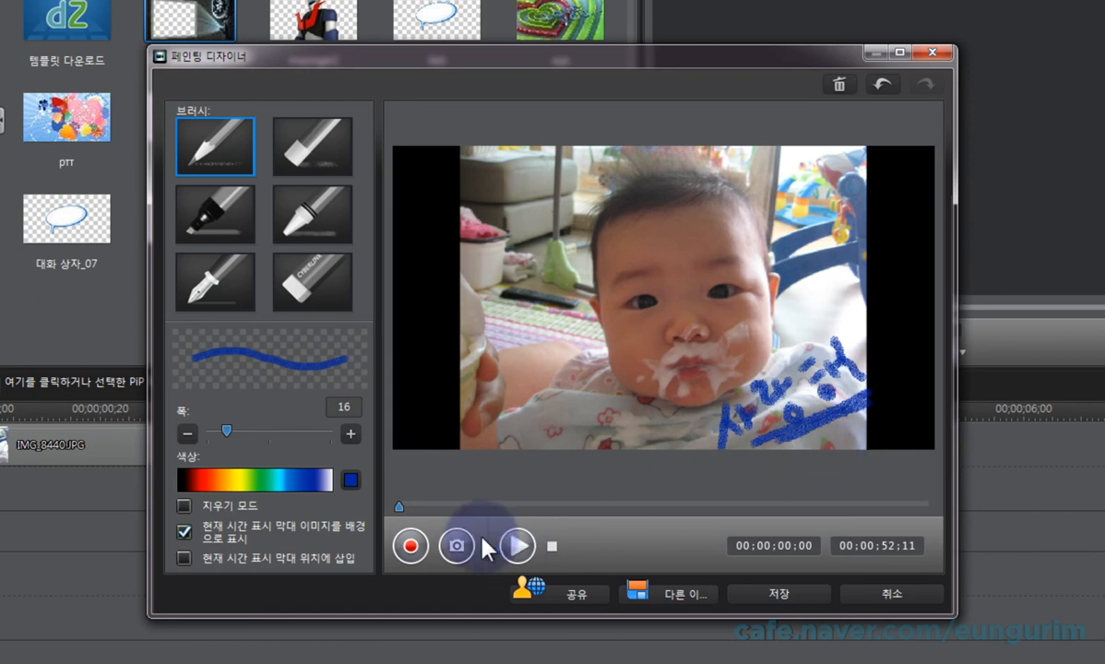
pyautogui.moveTo(400, 506); pyautogui.dragTo(932, 512)
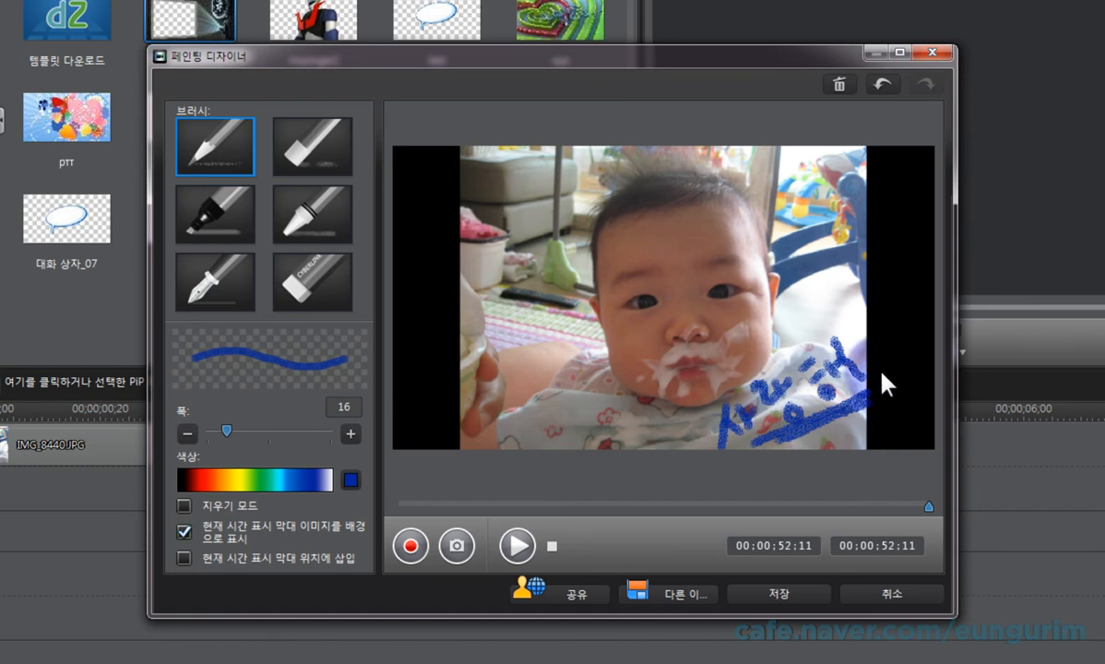
pyautogui.click(840, 88)
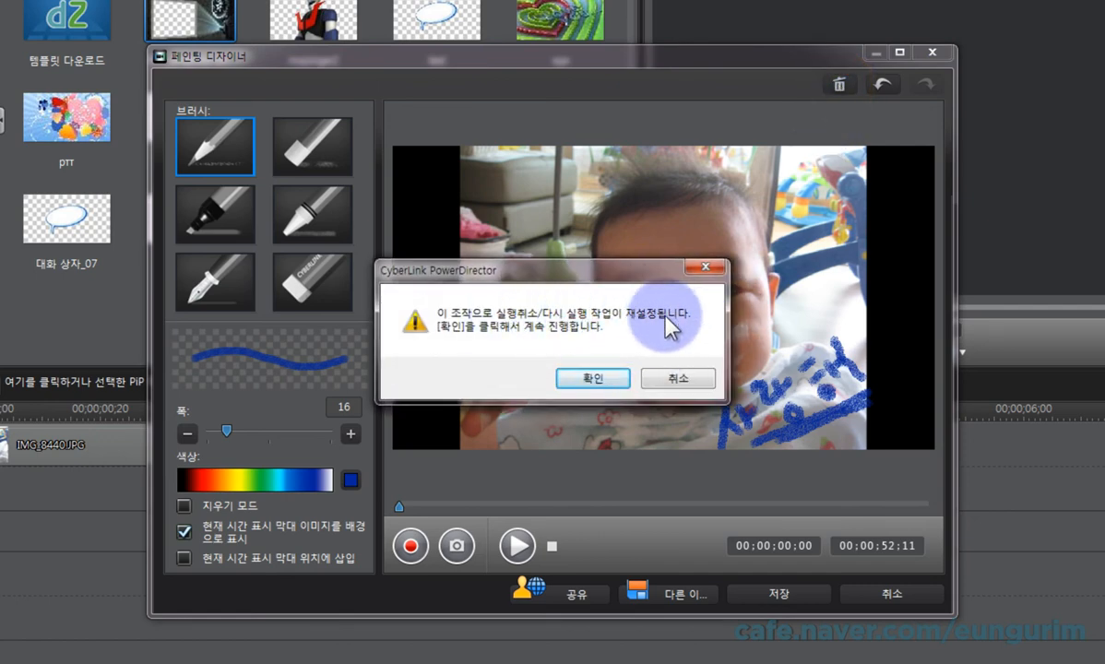
pyautogui.click(590, 377)
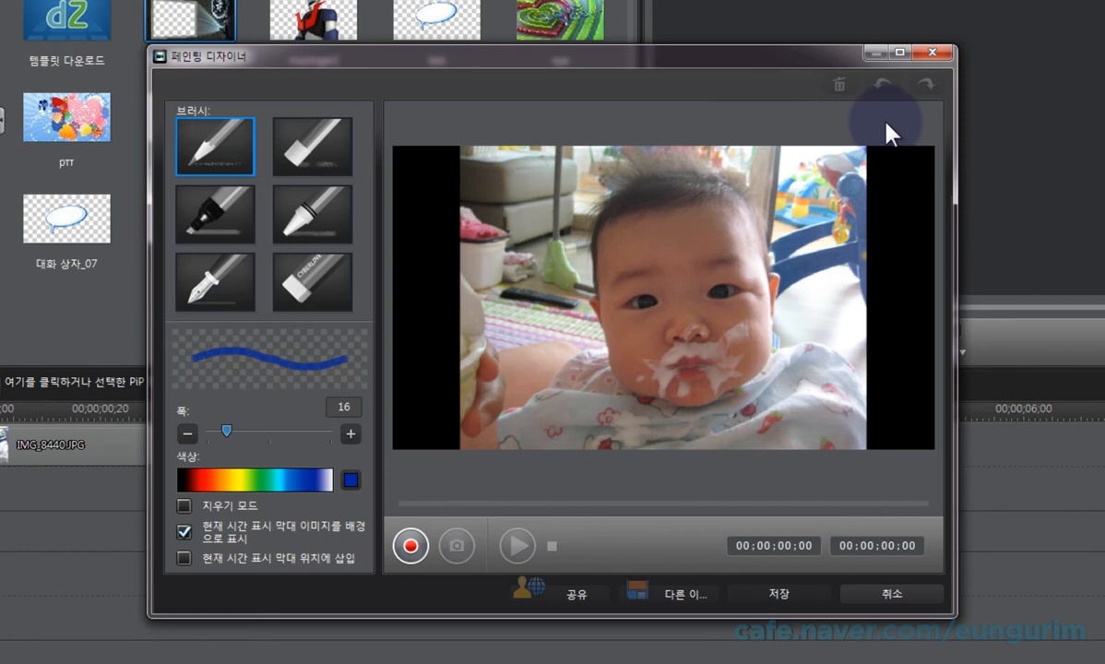
# Step: Record the handwritten word 사랑해 again on an empty painting over the photo's lower-right area, and stop the recording
pyautogui.click(413, 547)
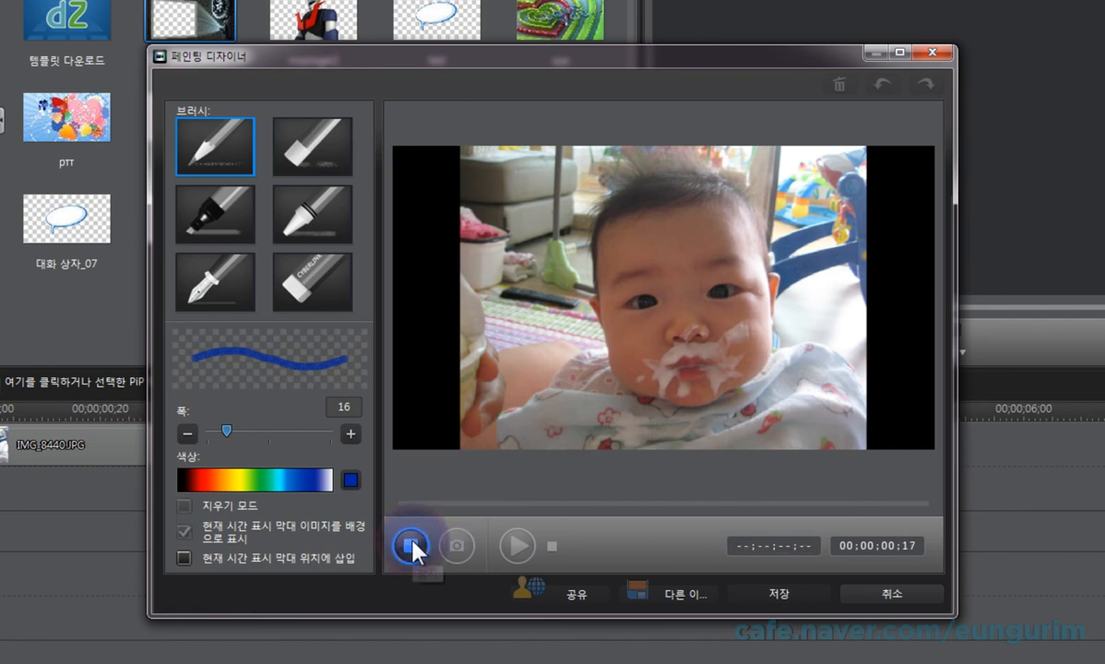
pyautogui.moveTo(664, 397)
pyautogui.mouseDown()
pyautogui.moveTo(715, 420)
pyautogui.moveTo(707, 443)
pyautogui.moveTo(771, 414)
pyautogui.moveTo(790, 390)
pyautogui.moveTo(797, 414)
pyautogui.moveTo(804, 382)
pyautogui.moveTo(828, 371)
pyautogui.moveTo(824, 381)
pyautogui.mouseUp()
pyautogui.click(766, 388)
pyautogui.moveTo(829, 358)
pyautogui.mouseDown()
pyautogui.moveTo(839, 382)
pyautogui.moveTo(857, 379)
pyautogui.mouseUp()
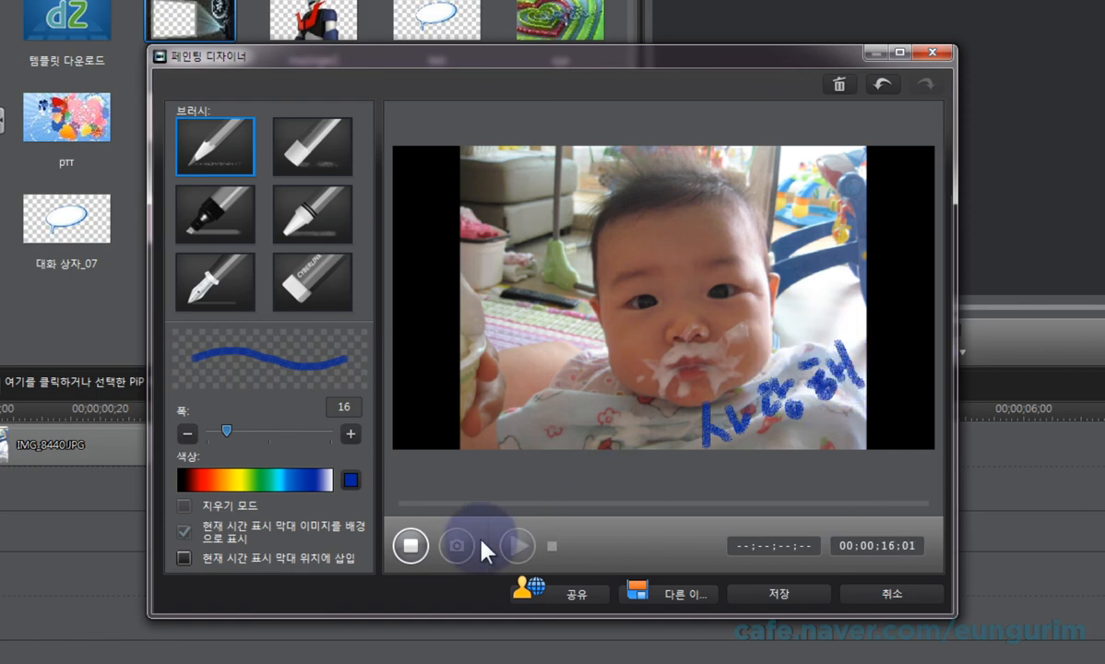
pyautogui.click(415, 552)
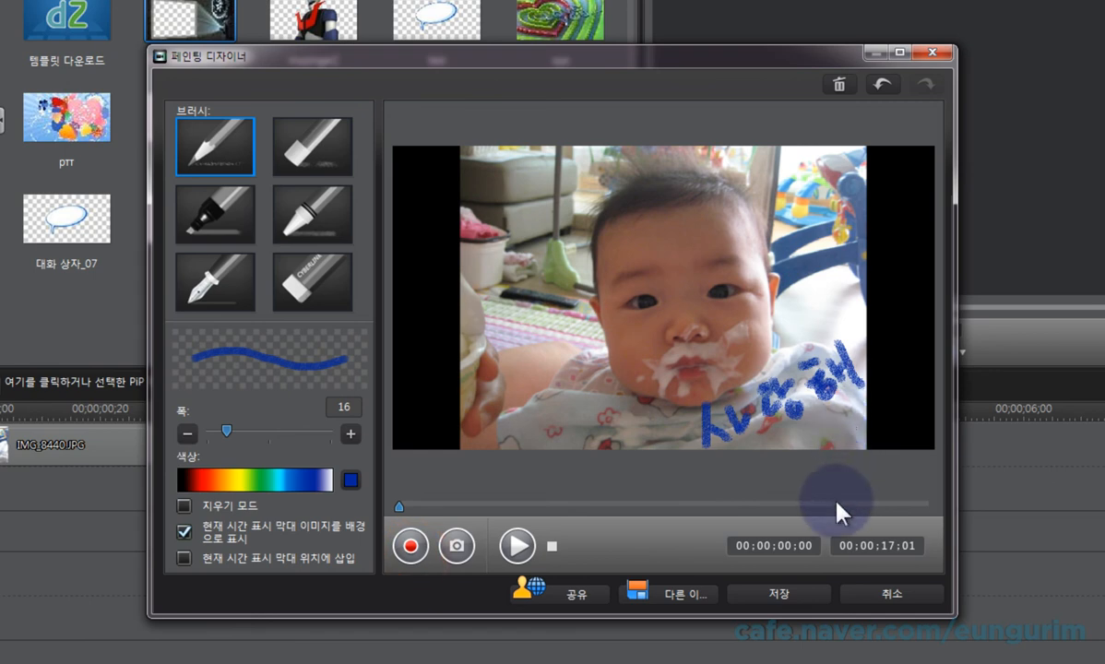
# Step: Save the painting as a custom template named 사랑해
pyautogui.click(816, 594)
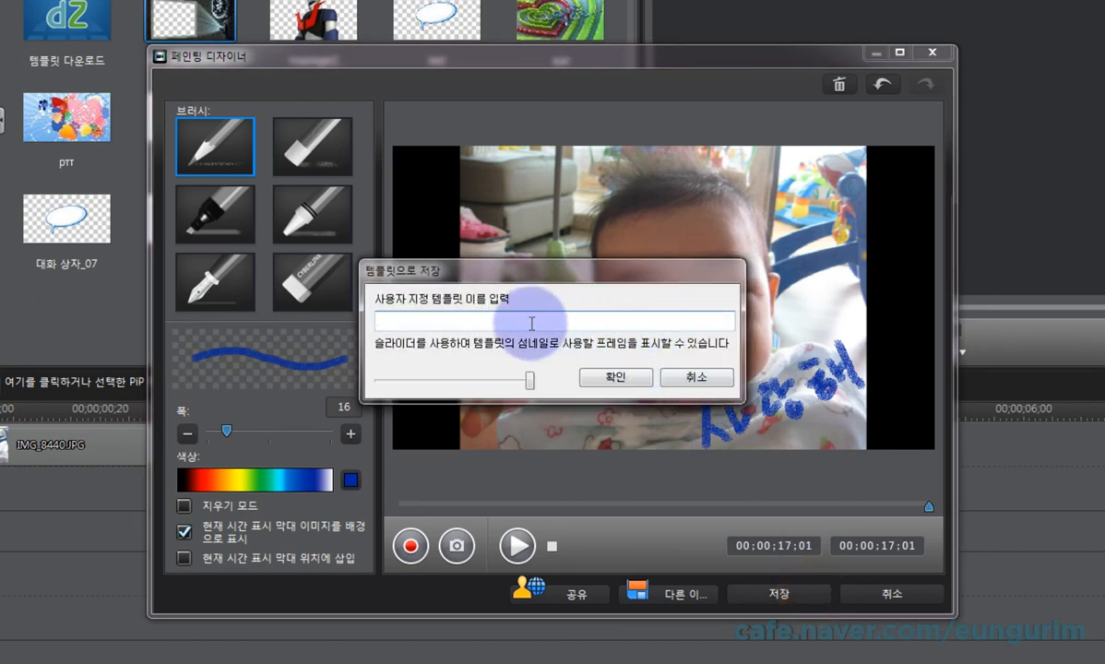
pyautogui.write('사람')
pyautogui.write('해')
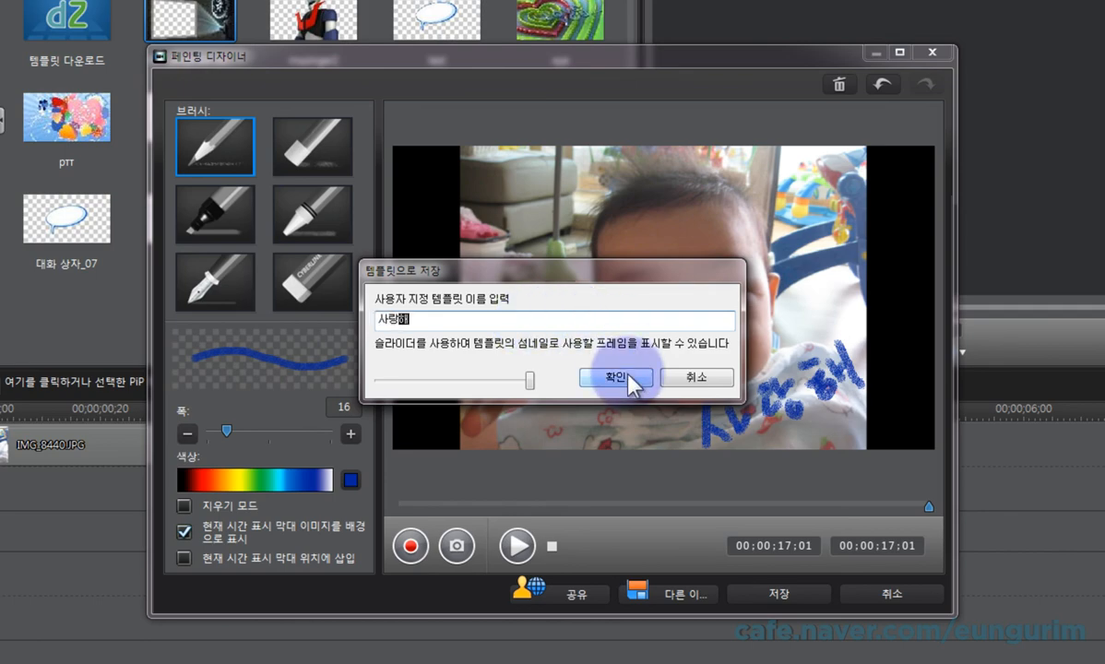
pyautogui.click(630, 367)
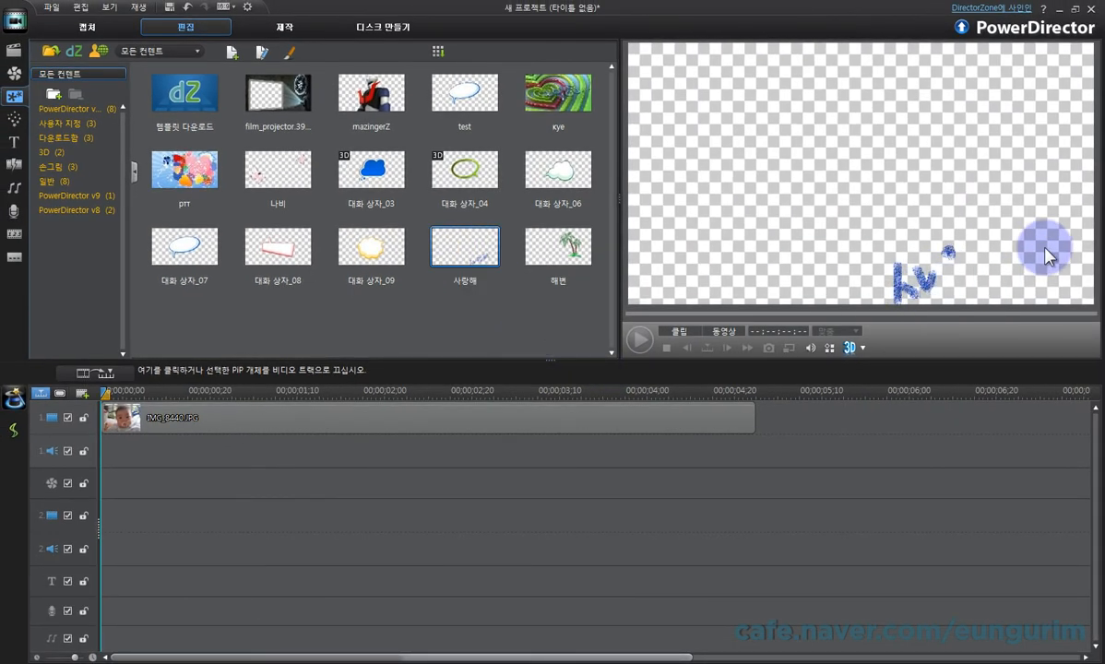
# Step: Place the 사랑해 painting object at the start of video track 2, beneath the photo clip
pyautogui.click(498, 309)
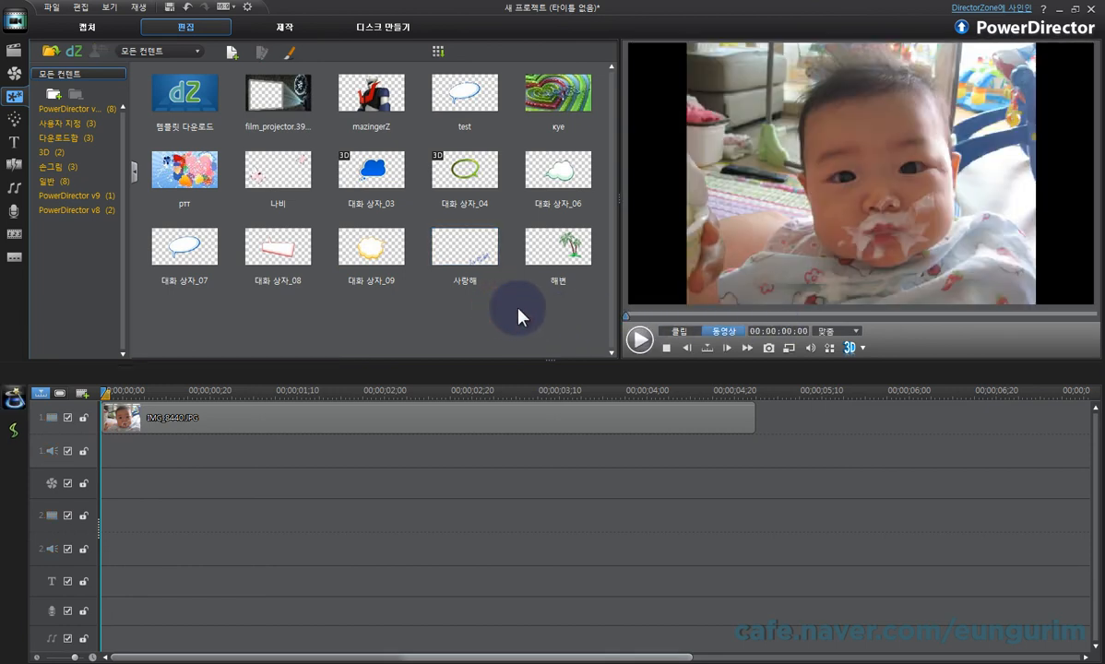
pyautogui.click(464, 248)
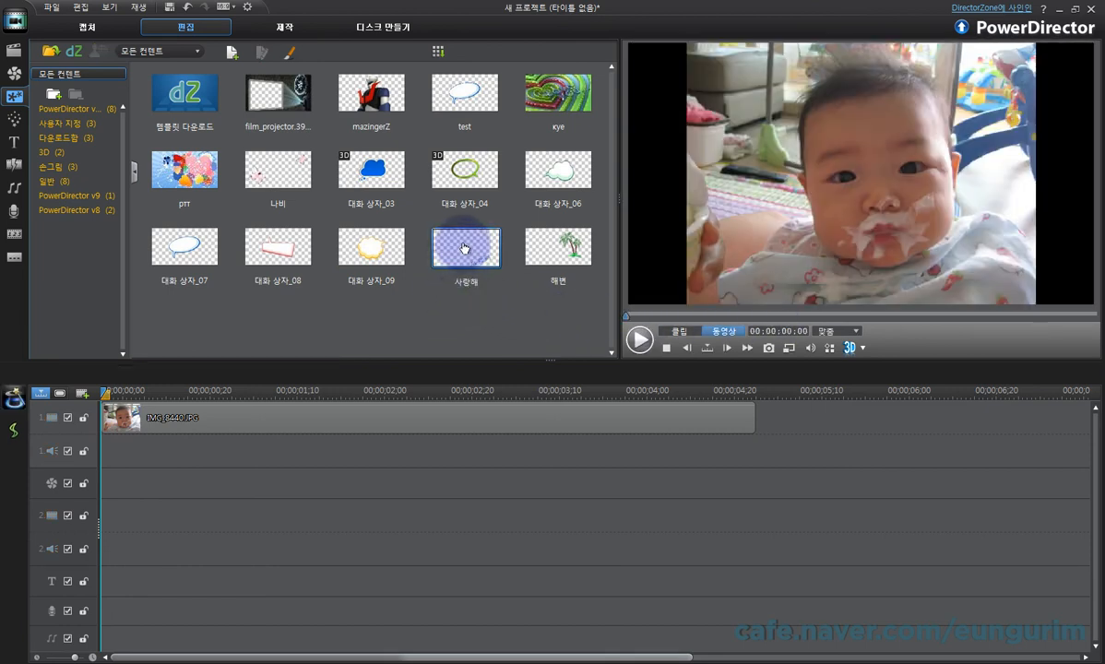
pyautogui.moveTo(464, 248); pyautogui.dragTo(143, 519)
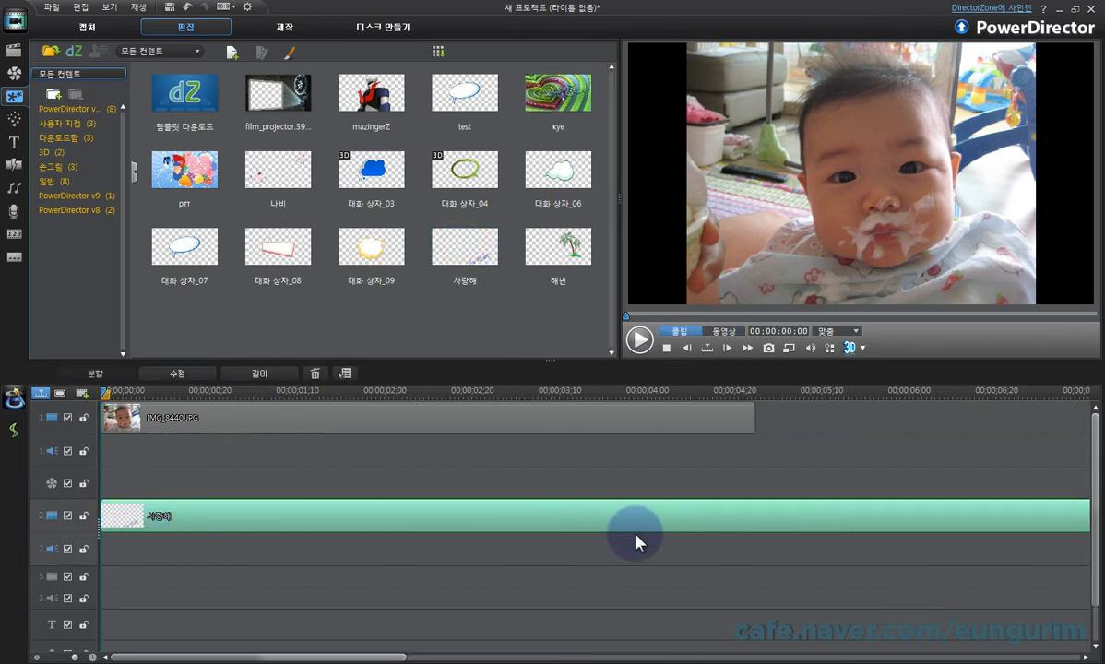
# Step: Preview the whole movie with the handwriting over the photo, and stop playback
pyautogui.click(724, 332)
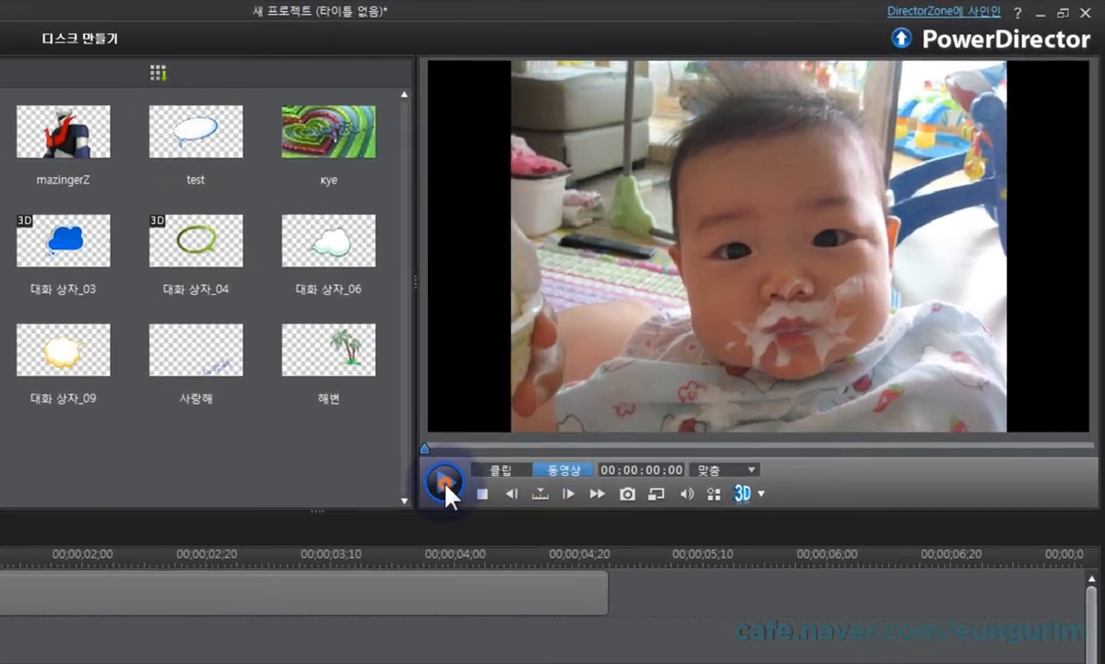
pyautogui.click(445, 484)
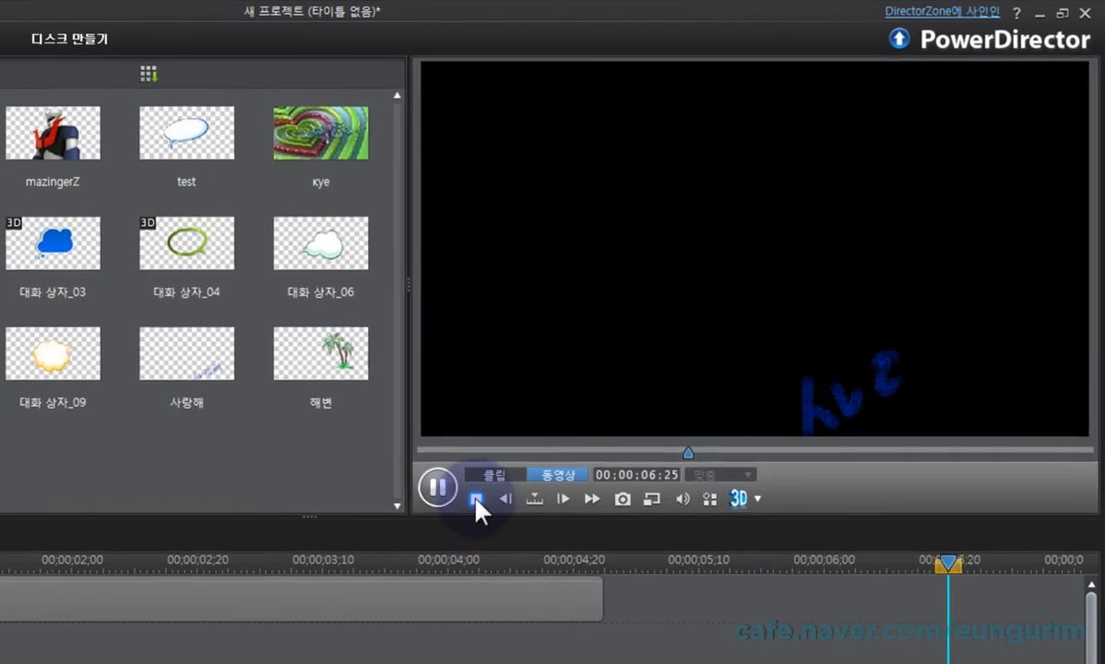
pyautogui.click(464, 509)
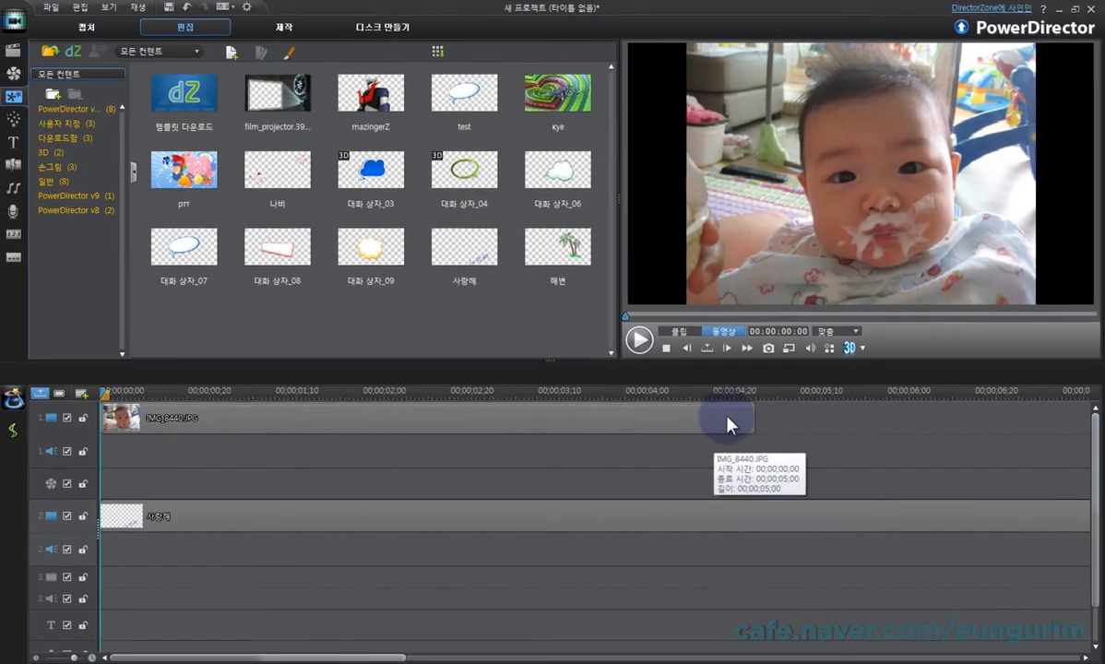
# Step: Shorten the 사랑해 clip on video track 2 so it ends at about 00:00:00:27
pyautogui.moveTo(881, 392); pyautogui.dragTo(452, 393)
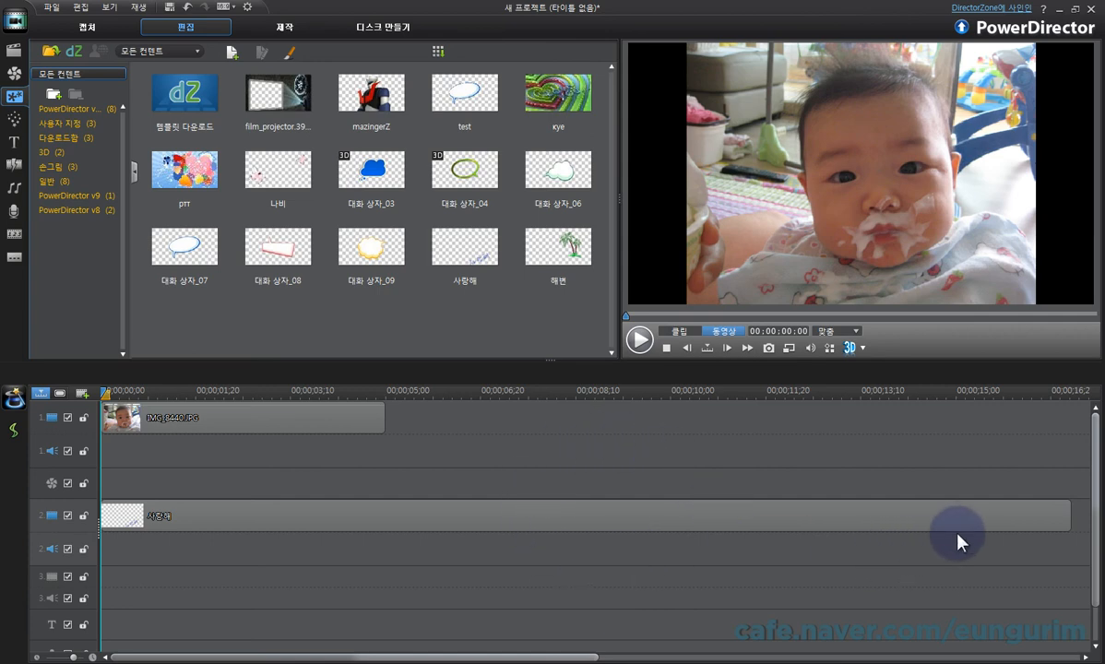
pyautogui.click(980, 518)
pyautogui.moveTo(1069, 517); pyautogui.dragTo(152, 516)
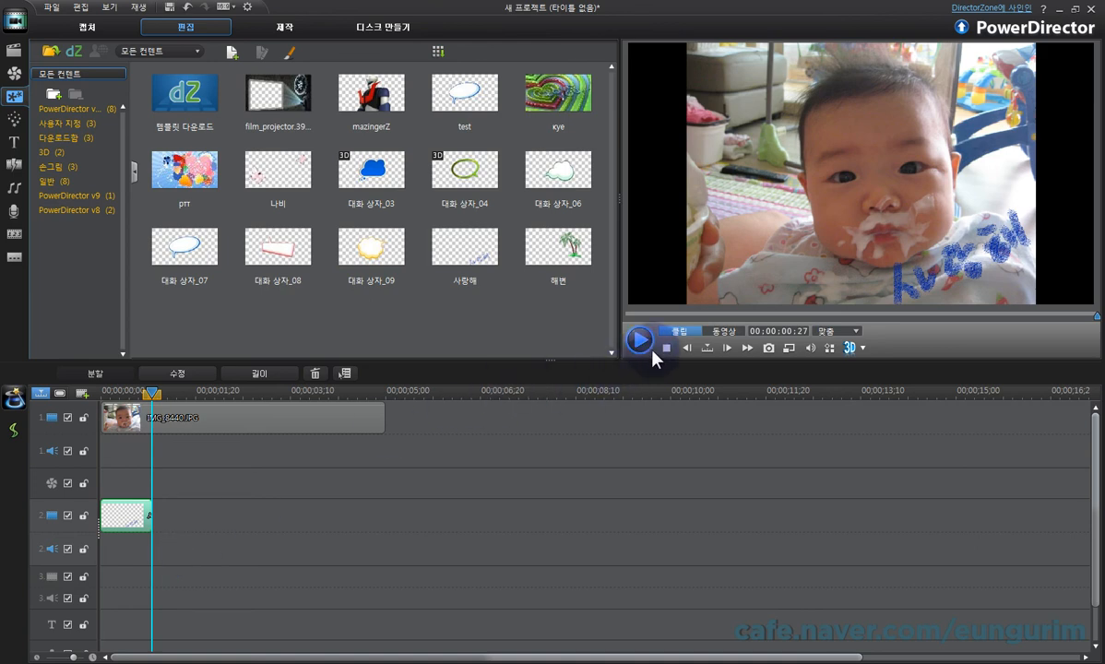
# Step: Preview the whole movie with the shortened handwriting clip, and stop playback
pyautogui.click(724, 330)
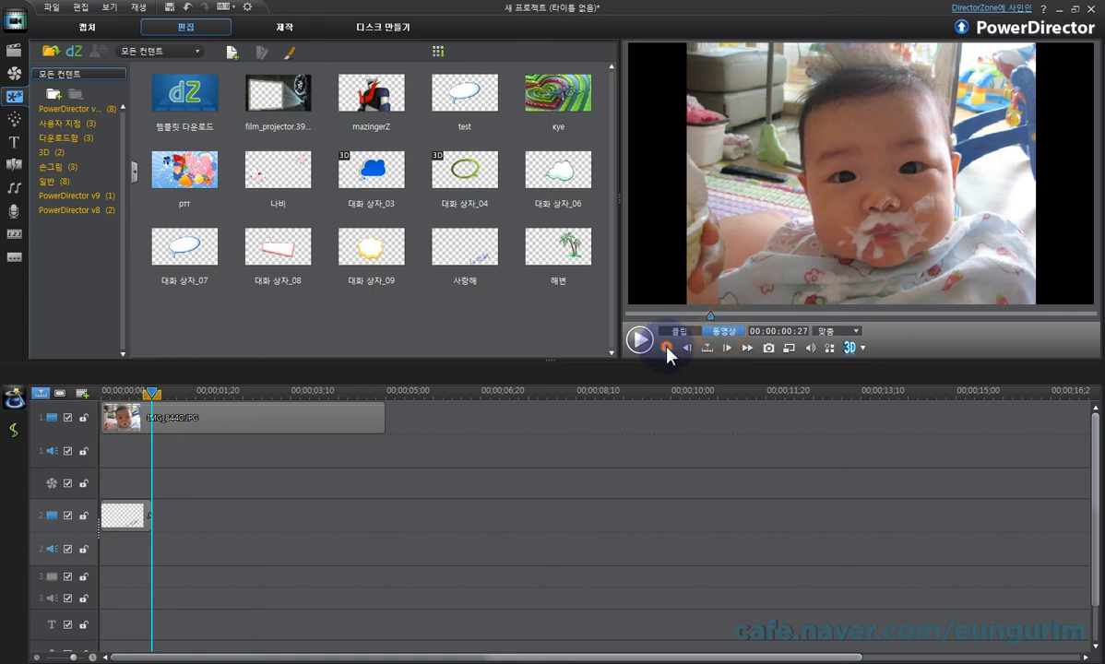
pyautogui.click(638, 340)
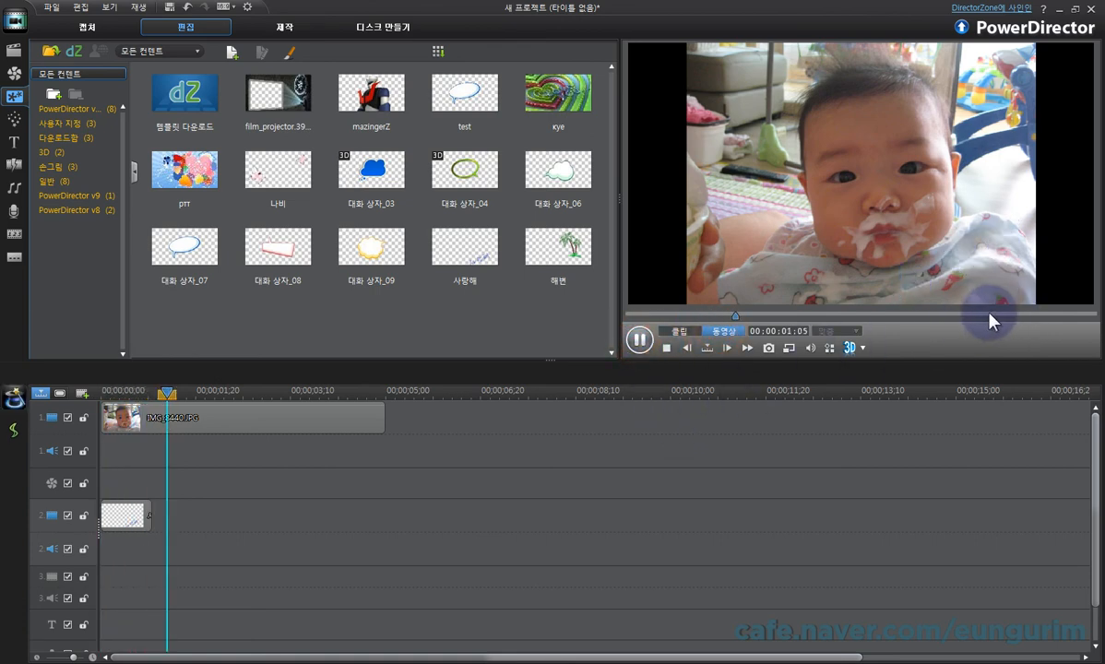
pyautogui.click(665, 348)
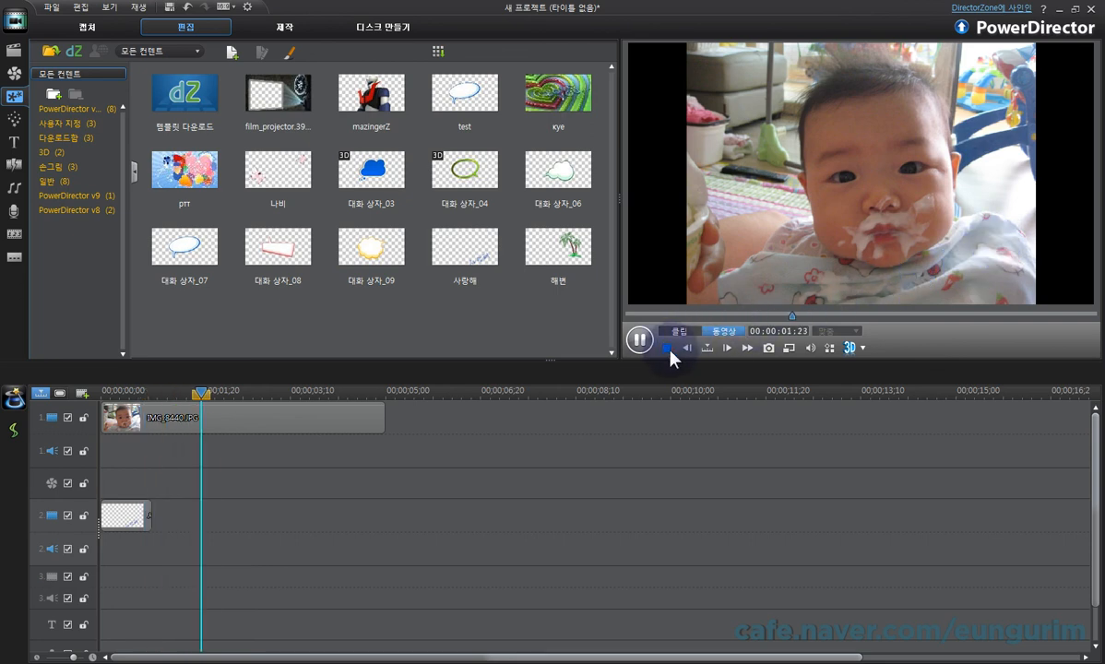
pyautogui.click(666, 348)
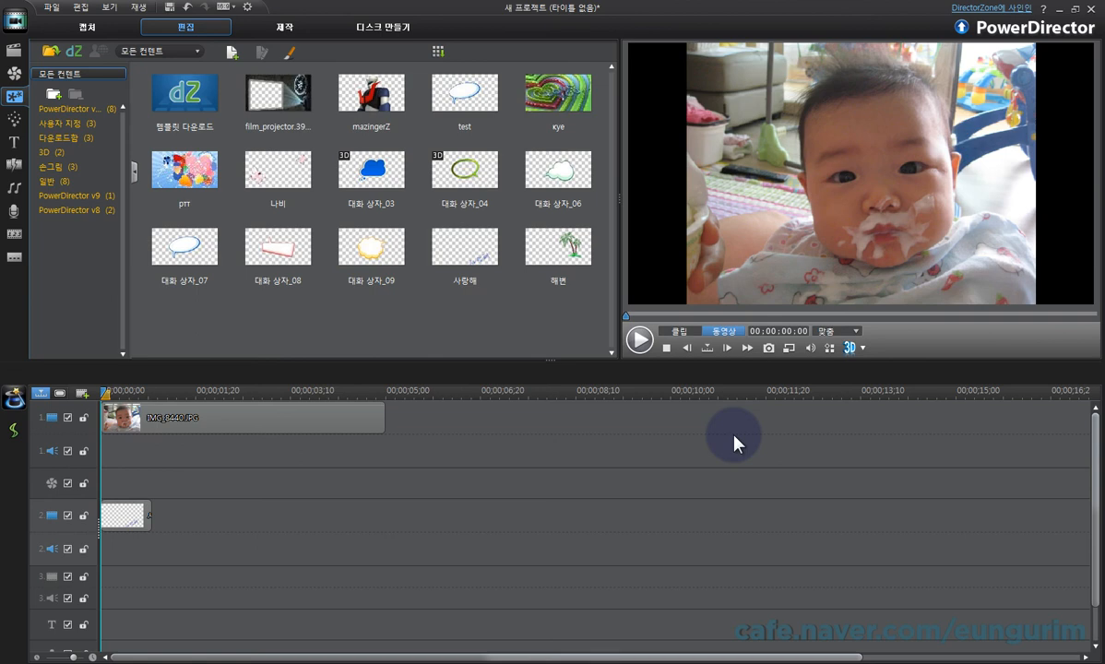
# Step: Delete the 사랑해 clip from video track 2
pyautogui.moveTo(145, 532); pyautogui.dragTo(144, 493)
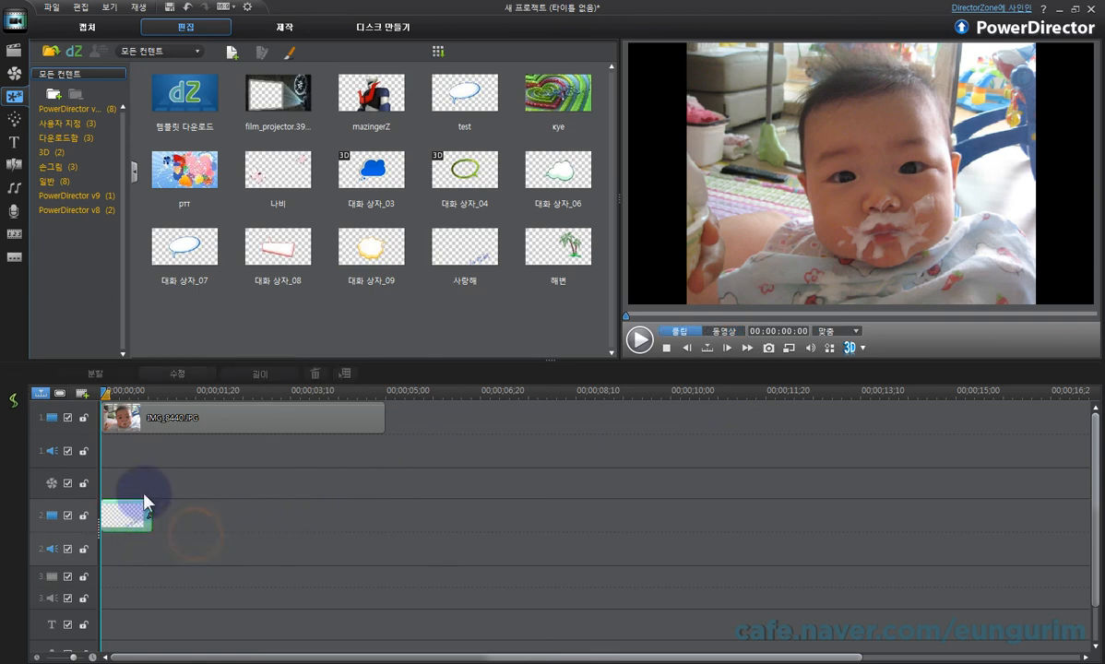
pyautogui.press('Delete')
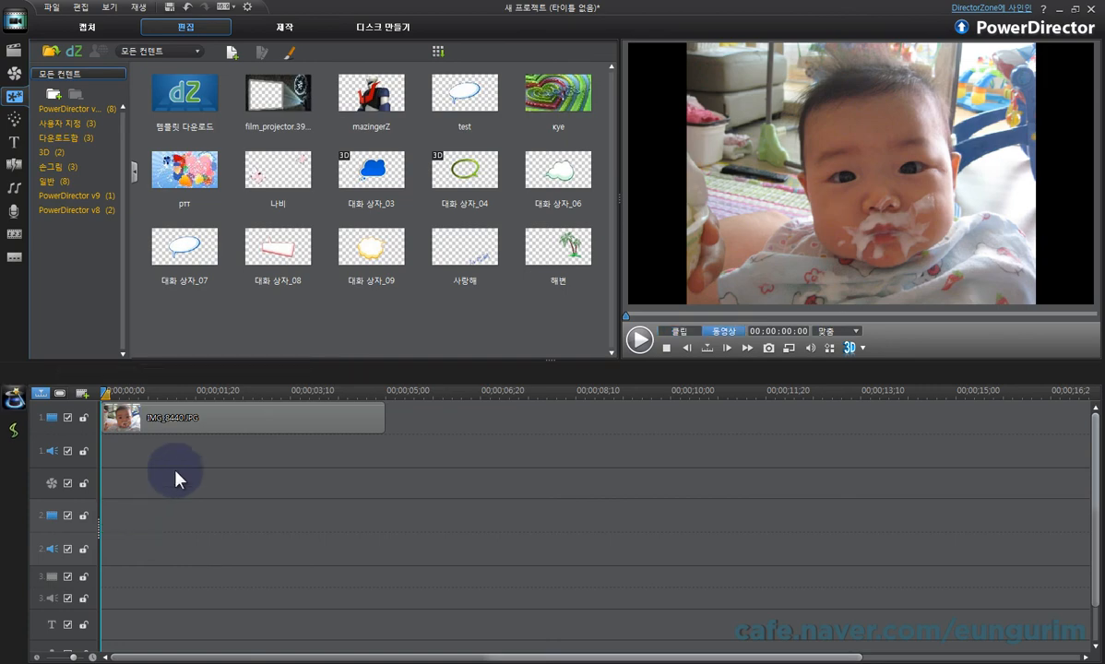
# Step: Open the Painting Designer over the photo and cancel it without recording anything
pyautogui.click(292, 52)
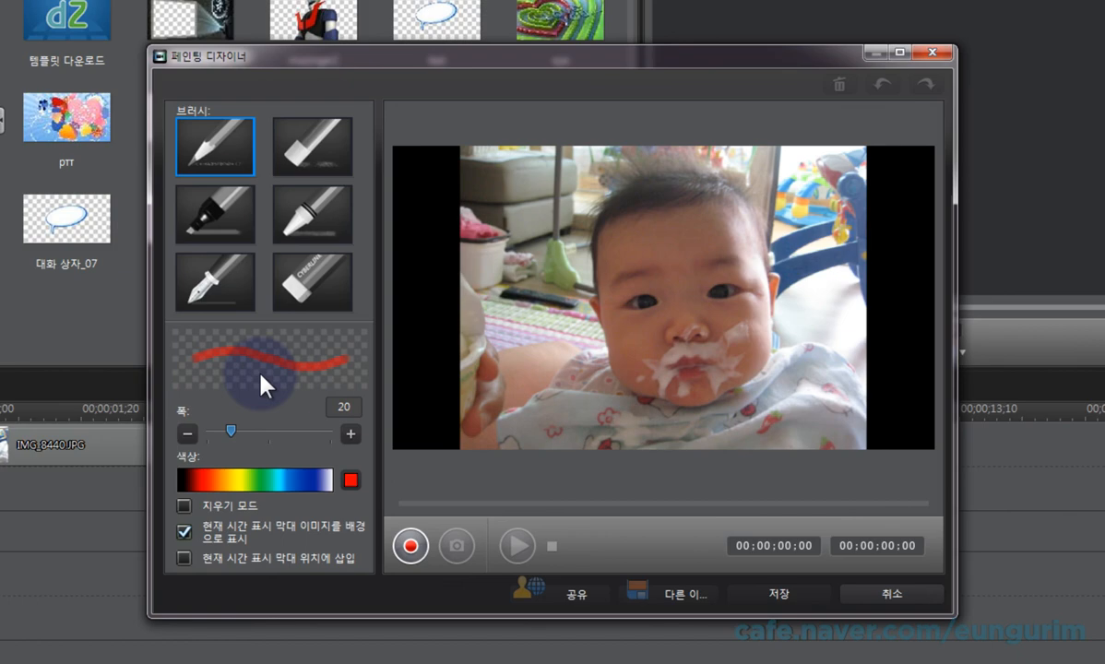
pyautogui.click(886, 591)
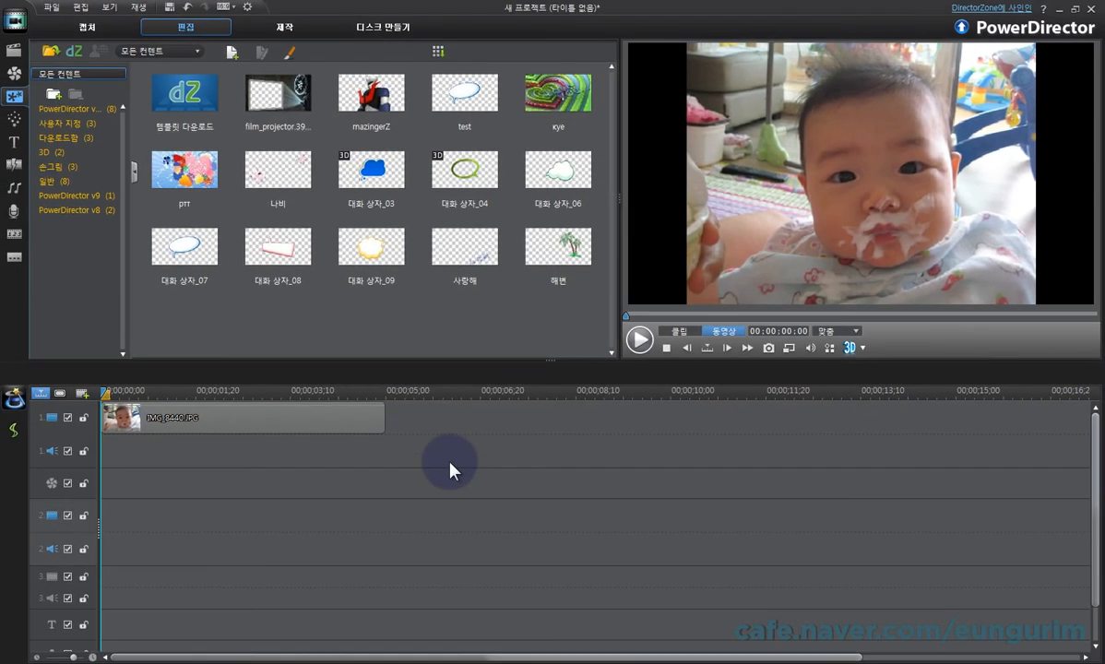
# Step: Delete the photo clip from video track 1, open the Painting Designer on the empty timeline, and cancel it
pyautogui.click(283, 429)
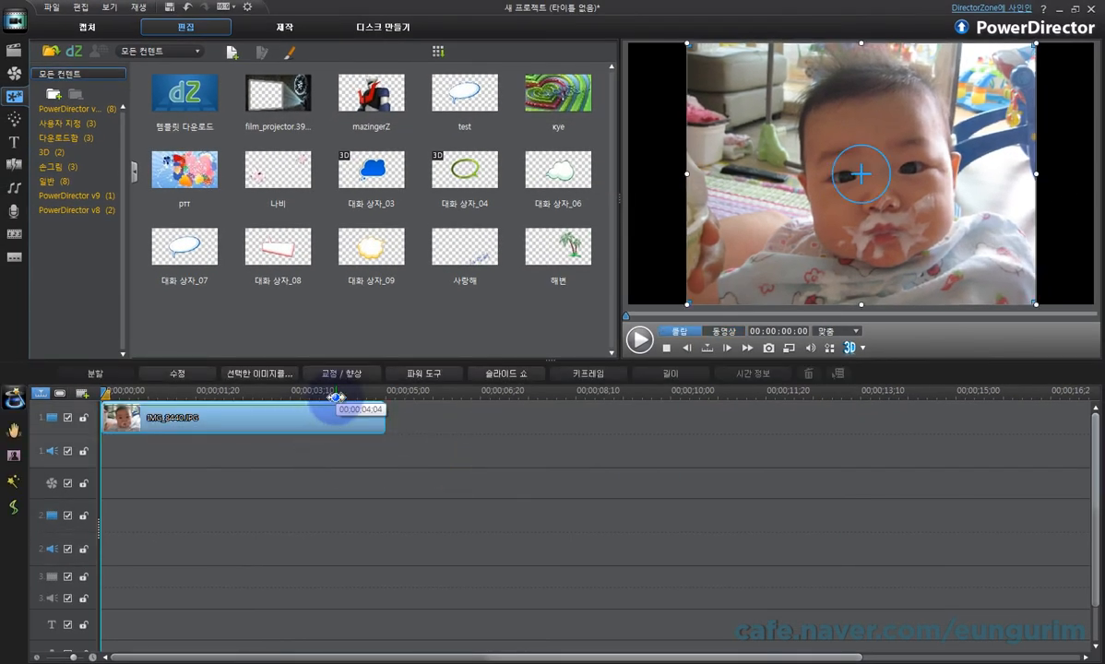
pyautogui.press('Delete')
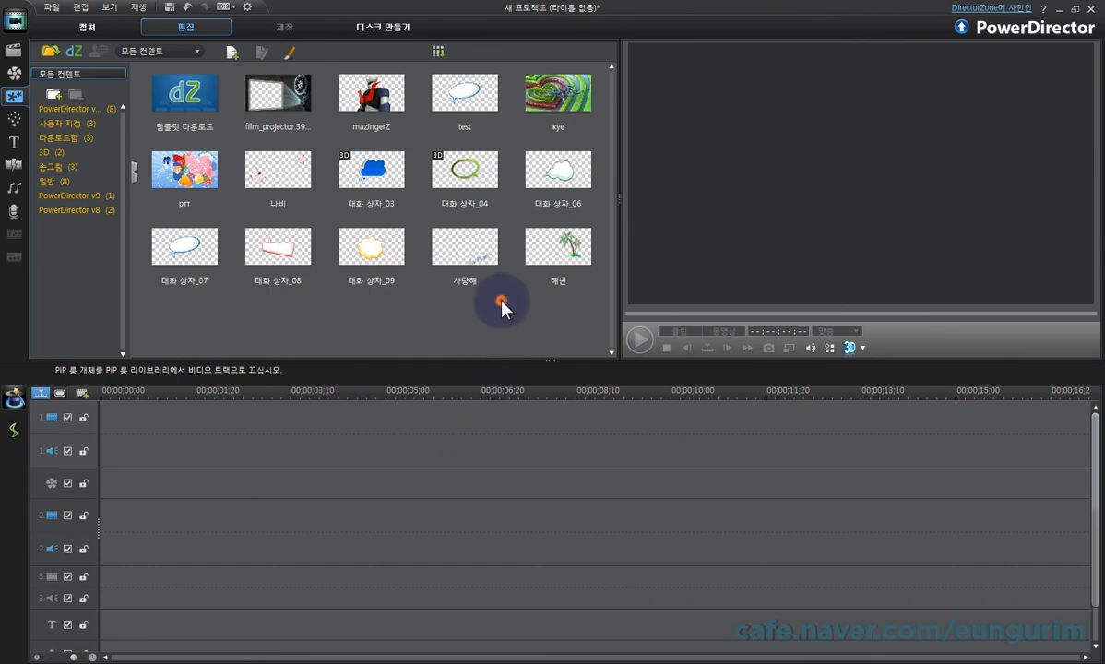
pyautogui.click(290, 51)
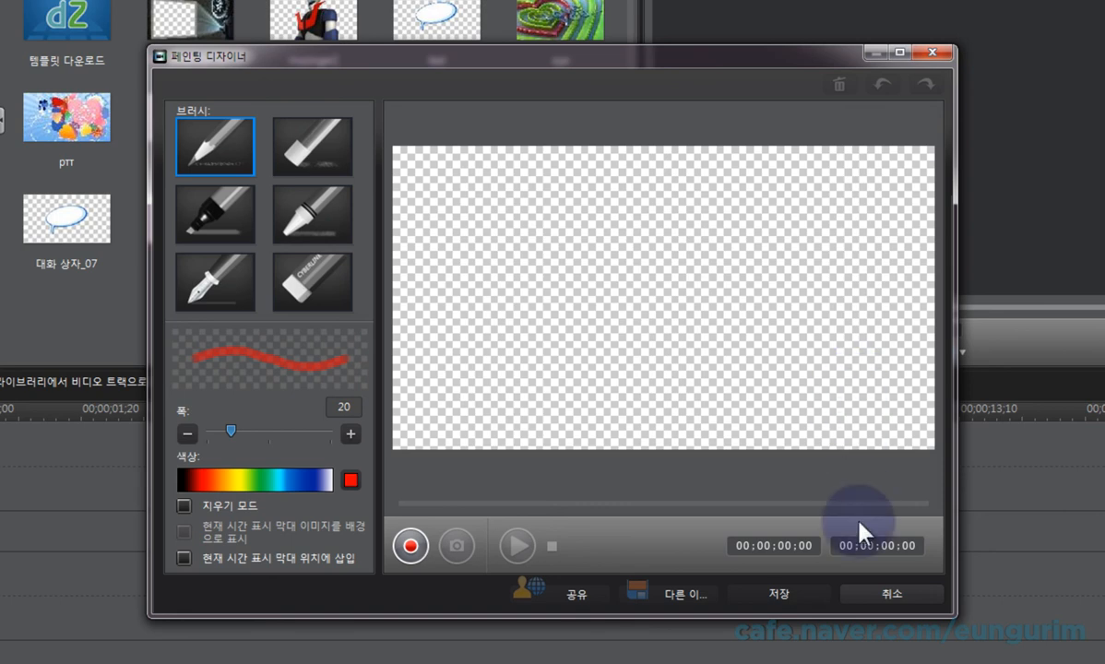
pyautogui.click(891, 591)
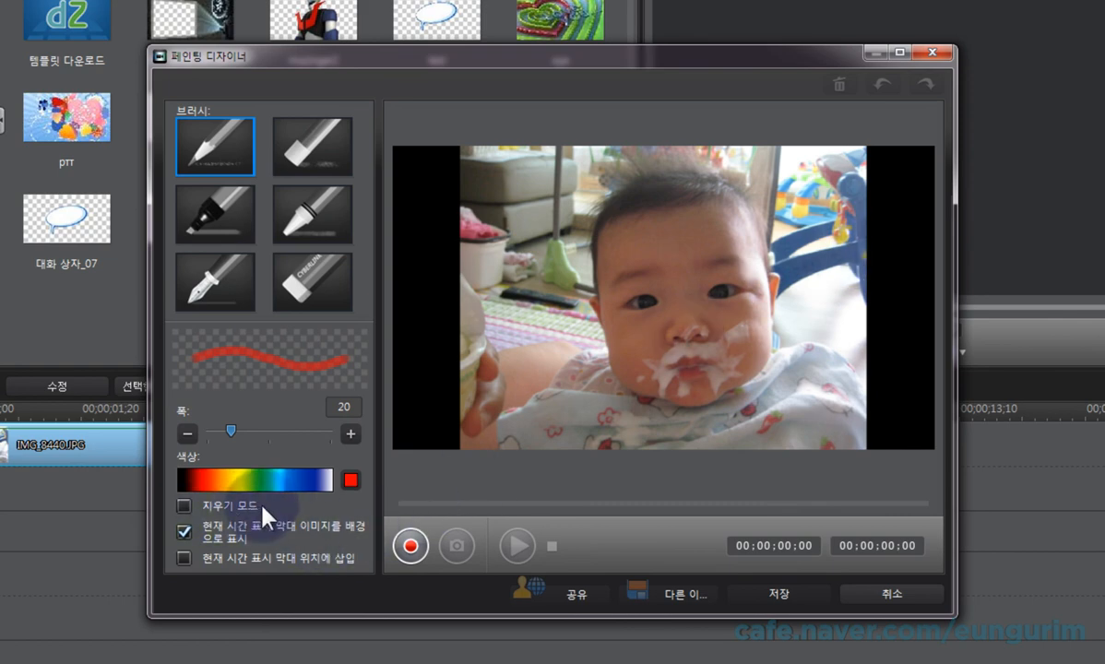
# Step: Turn on erase mode (지우기 모드) in the Painting Designer, with dark blue as the cover colour and a width of about 57
pyautogui.click(185, 507)
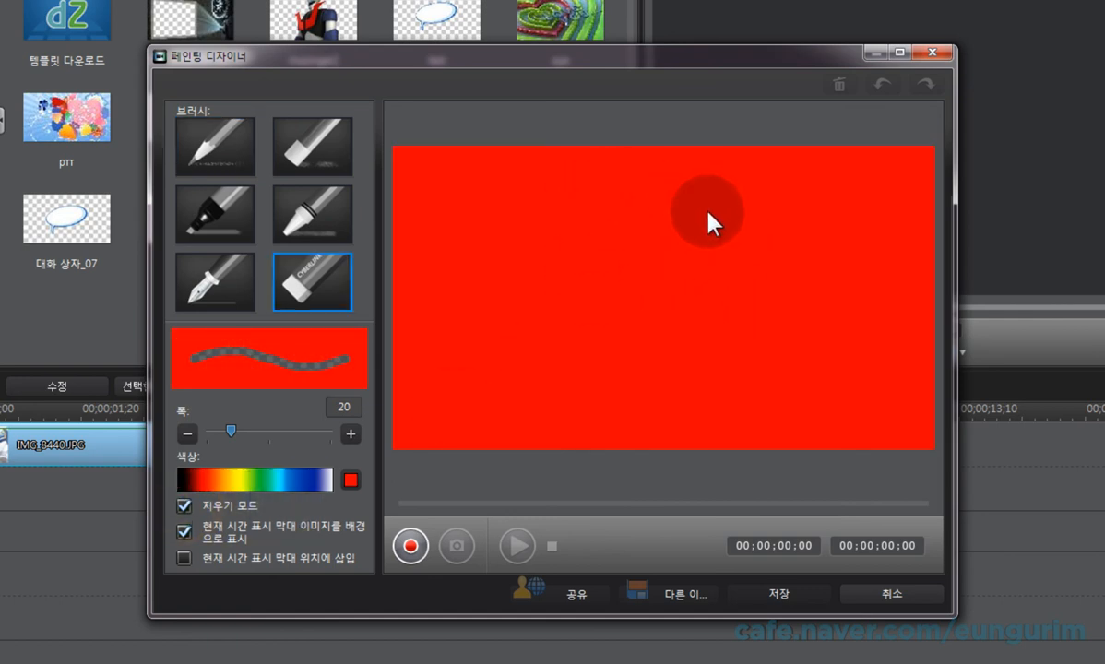
pyautogui.click(297, 482)
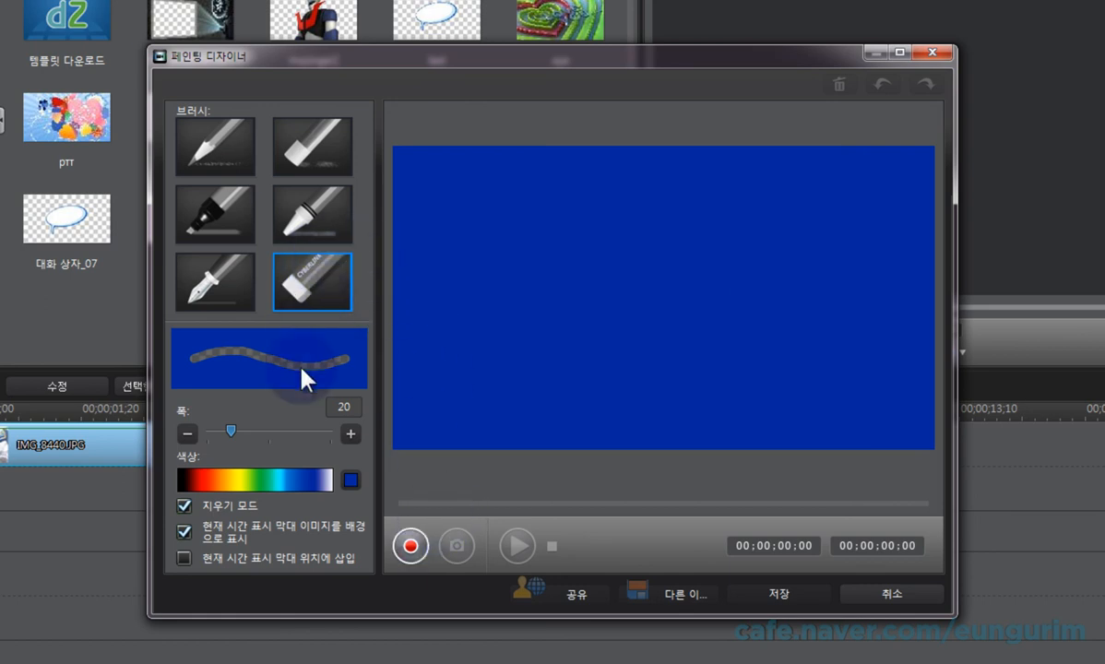
pyautogui.moveTo(230, 430); pyautogui.dragTo(278, 432)
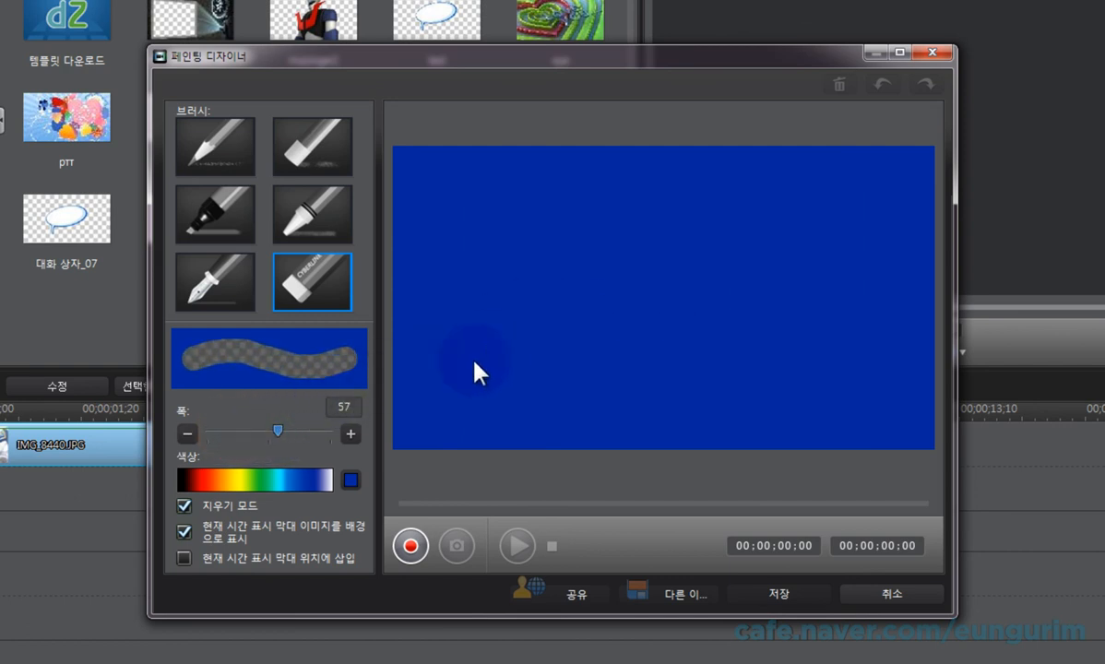
# Step: Record erasing the blue cover with zigzag strokes around the baby's face, and stop recording
pyautogui.click(412, 546)
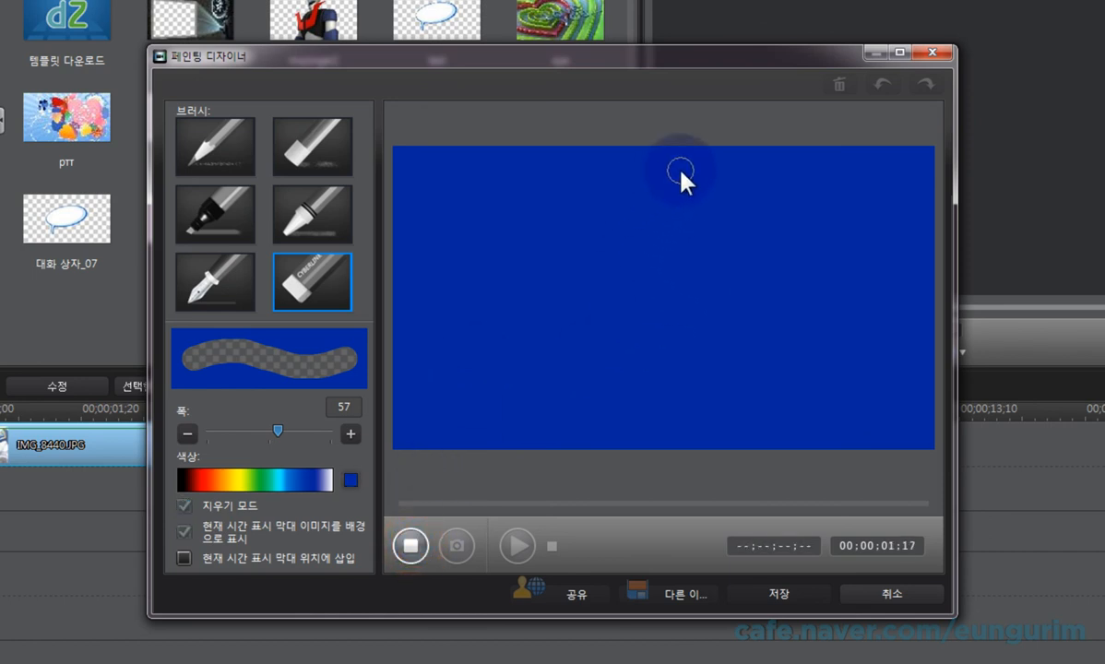
pyautogui.moveTo(681, 172)
pyautogui.mouseDown()
pyautogui.moveTo(545, 249)
pyautogui.moveTo(726, 182)
pyautogui.moveTo(577, 265)
pyautogui.moveTo(614, 269)
pyautogui.moveTo(769, 198)
pyautogui.moveTo(588, 281)
pyautogui.moveTo(734, 207)
pyautogui.moveTo(629, 246)
pyautogui.moveTo(745, 195)
pyautogui.moveTo(569, 322)
pyautogui.moveTo(789, 224)
pyautogui.moveTo(626, 298)
pyautogui.moveTo(563, 344)
pyautogui.moveTo(832, 249)
pyautogui.moveTo(574, 381)
pyautogui.moveTo(671, 358)
pyautogui.moveTo(855, 268)
pyautogui.moveTo(617, 316)
pyautogui.moveTo(769, 242)
pyautogui.moveTo(612, 386)
pyautogui.moveTo(845, 270)
pyautogui.moveTo(598, 406)
pyautogui.moveTo(792, 356)
pyautogui.moveTo(654, 376)
pyautogui.moveTo(833, 324)
pyautogui.moveTo(600, 447)
pyautogui.moveTo(820, 365)
pyautogui.moveTo(637, 436)
pyautogui.moveTo(709, 385)
pyautogui.moveTo(650, 417)
pyautogui.moveTo(785, 401)
pyautogui.moveTo(691, 445)
pyautogui.moveTo(752, 423)
pyautogui.moveTo(850, 313)
pyautogui.mouseUp()
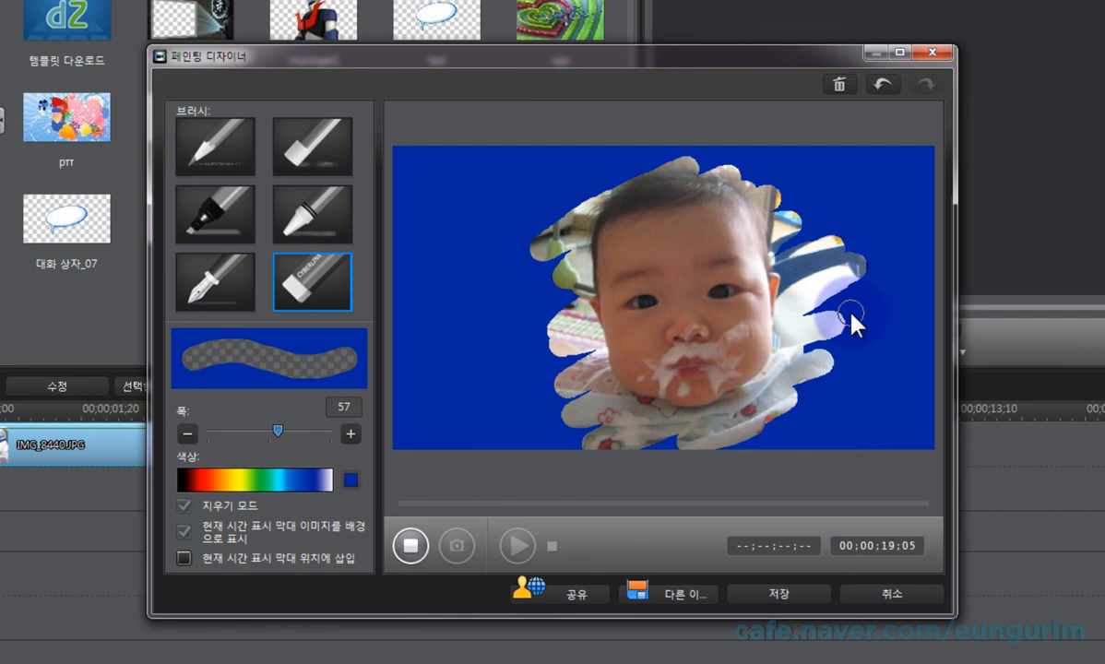
pyautogui.moveTo(851, 315)
pyautogui.mouseDown()
pyautogui.moveTo(818, 367)
pyautogui.moveTo(620, 350)
pyautogui.moveTo(653, 250)
pyautogui.moveTo(728, 347)
pyautogui.mouseUp()
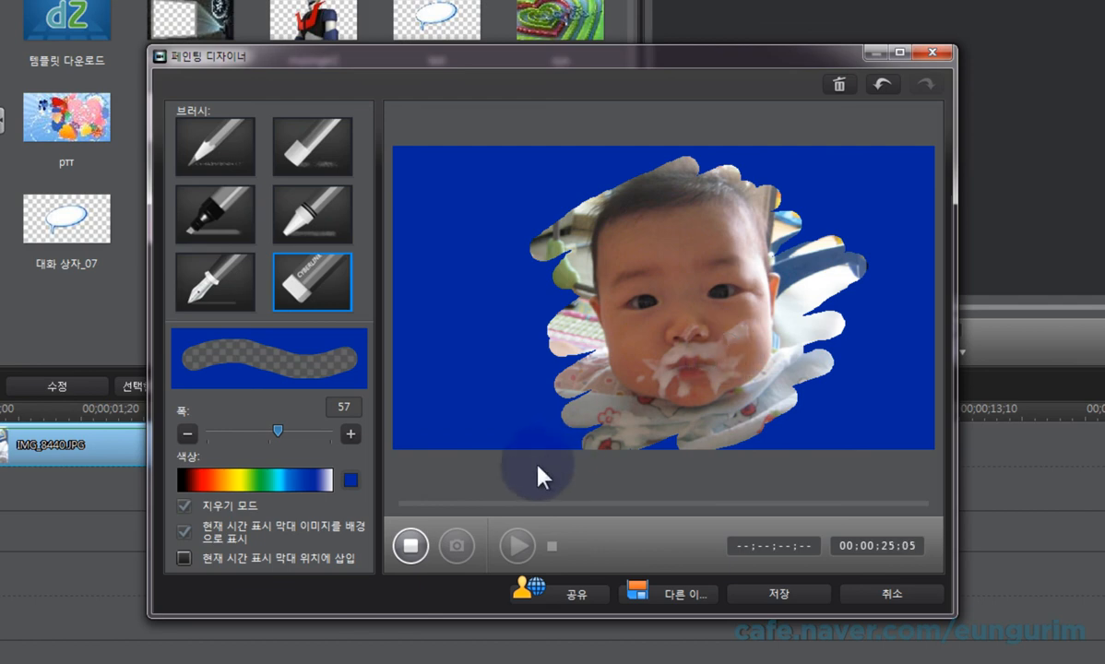
pyautogui.click(411, 545)
# Step: Play back the erase recording, pause it, and scrub ahead to near the end
pyautogui.click(518, 545)
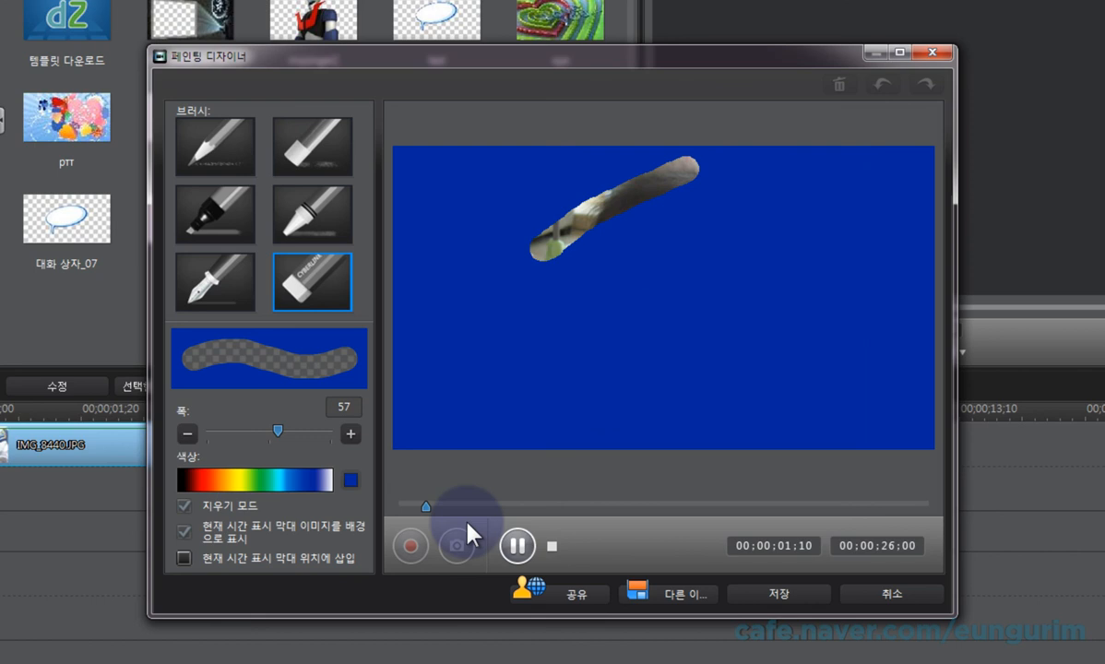
pyautogui.click(516, 544)
pyautogui.moveTo(437, 507); pyautogui.dragTo(891, 548)
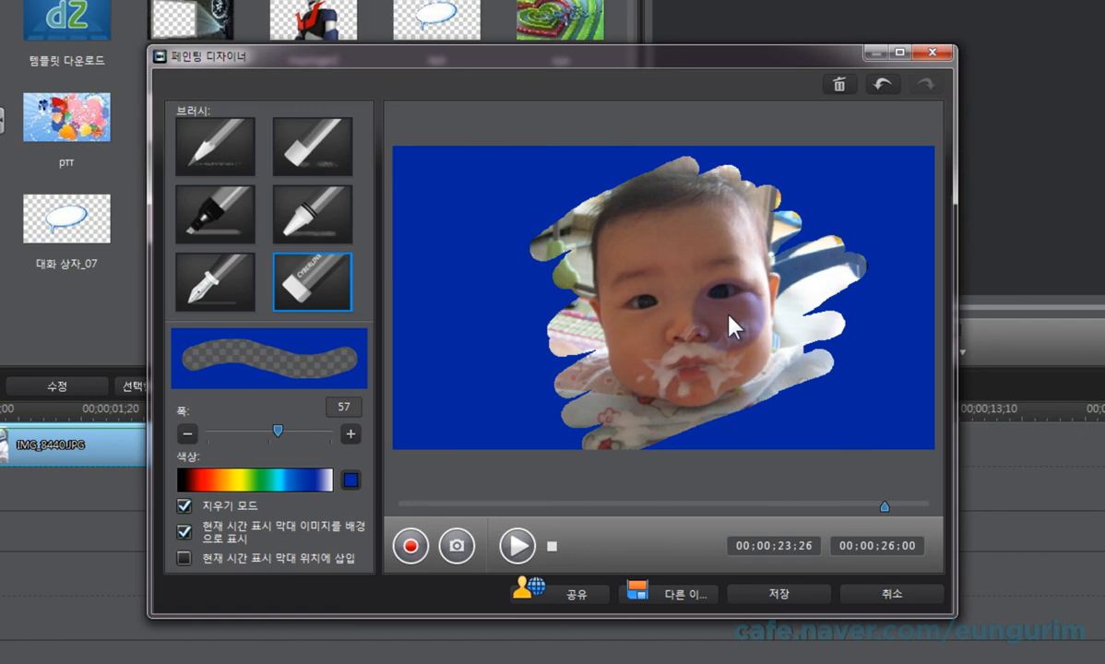
# Step: Turn off erase mode and clear the recorded painting from the canvas, confirming the removal
pyautogui.click(185, 505)
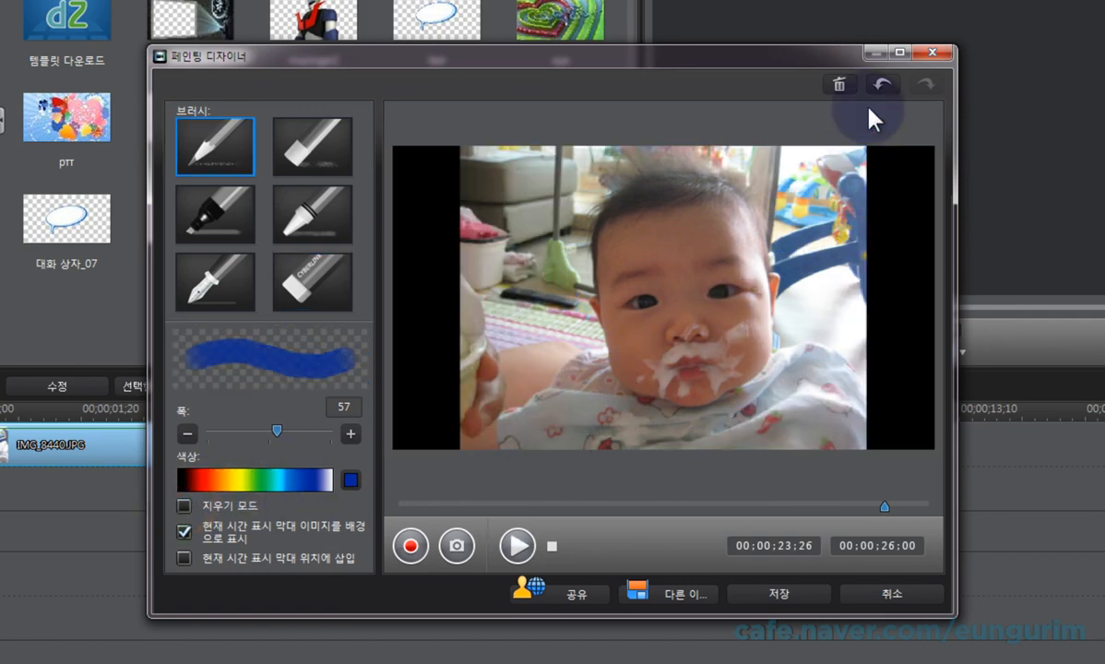
pyautogui.click(838, 84)
pyautogui.click(603, 378)
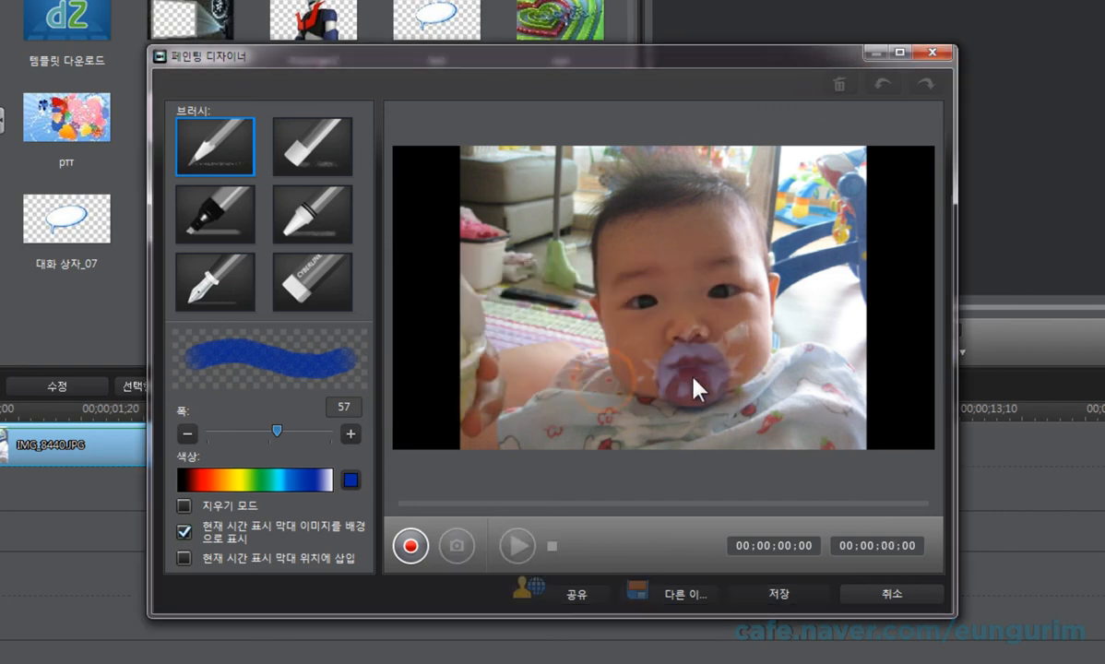
# Step: Record a blue pencil scribble over the lower-left part of the photo, and stop recording
pyautogui.click(214, 152)
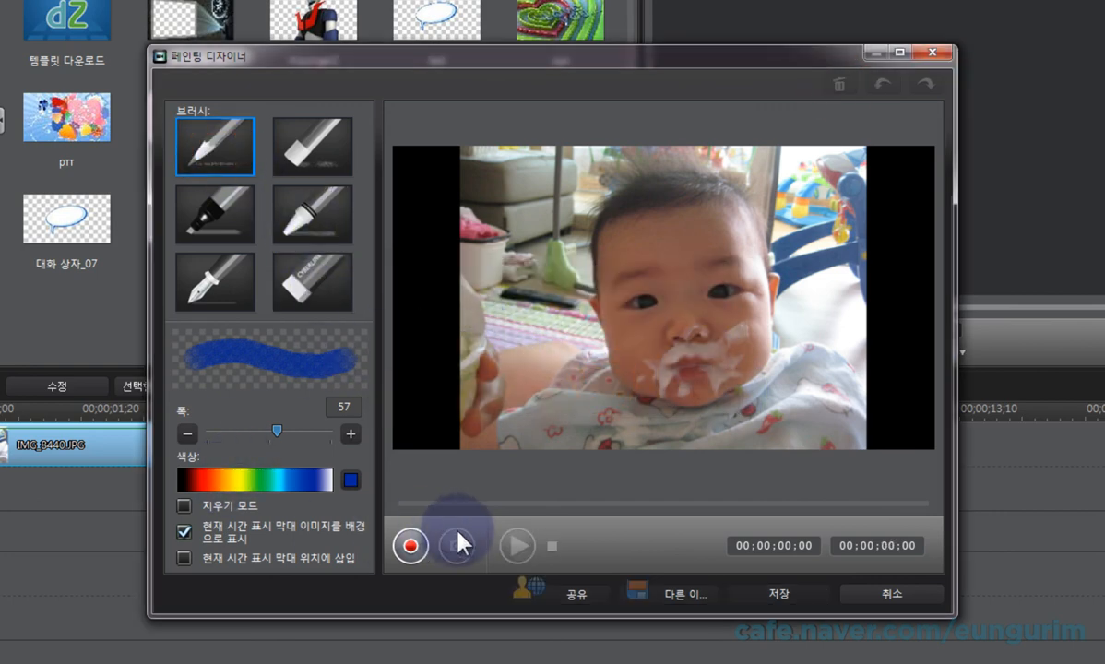
pyautogui.click(413, 547)
pyautogui.moveTo(528, 297)
pyautogui.mouseDown()
pyautogui.moveTo(492, 354)
pyautogui.moveTo(595, 424)
pyautogui.mouseUp()
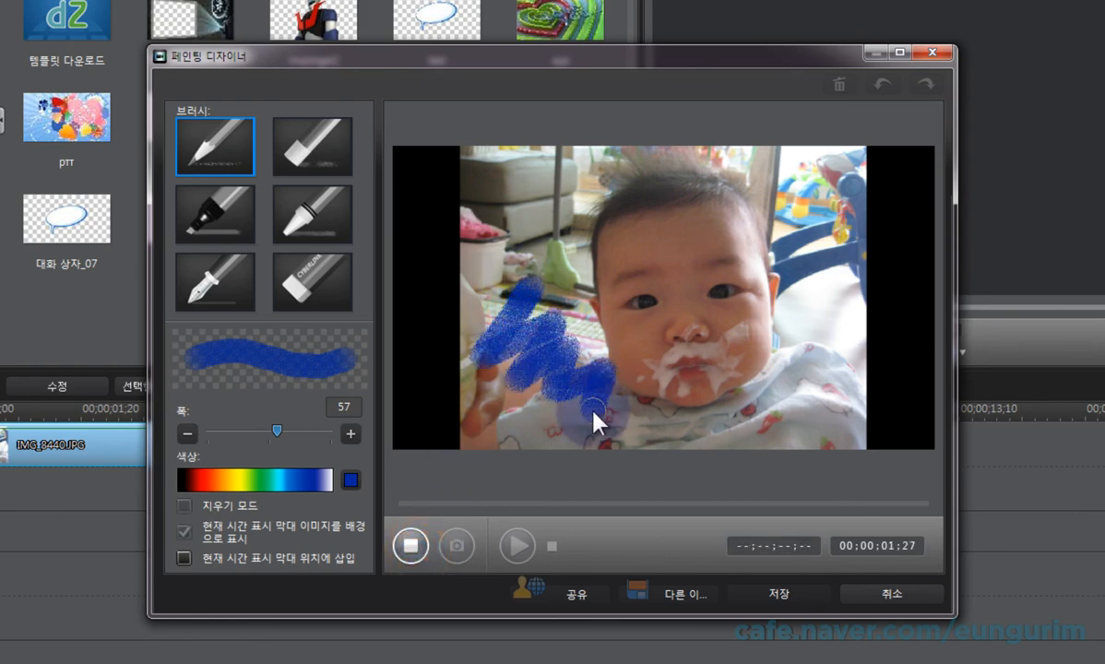
pyautogui.click(413, 547)
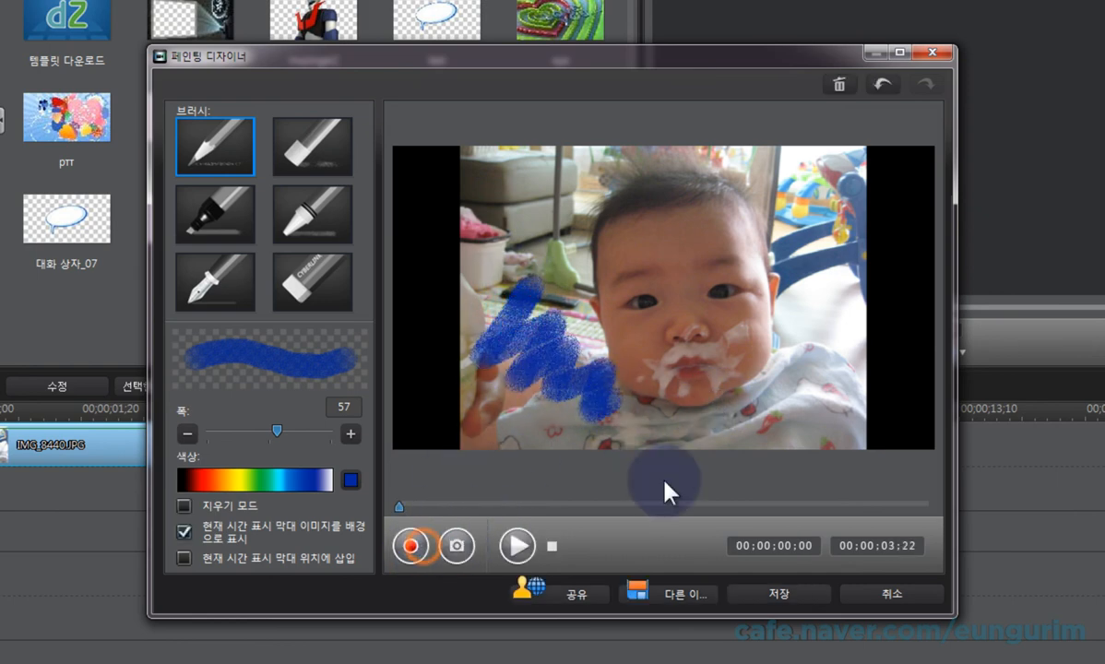
# Step: Record a second blue scribble down the right side of the photo, stop recording, and undo that scribble
pyautogui.click(426, 542)
pyautogui.moveTo(775, 239)
pyautogui.mouseDown()
pyautogui.moveTo(732, 227)
pyautogui.moveTo(746, 256)
pyautogui.moveTo(819, 300)
pyautogui.moveTo(822, 406)
pyautogui.mouseUp()
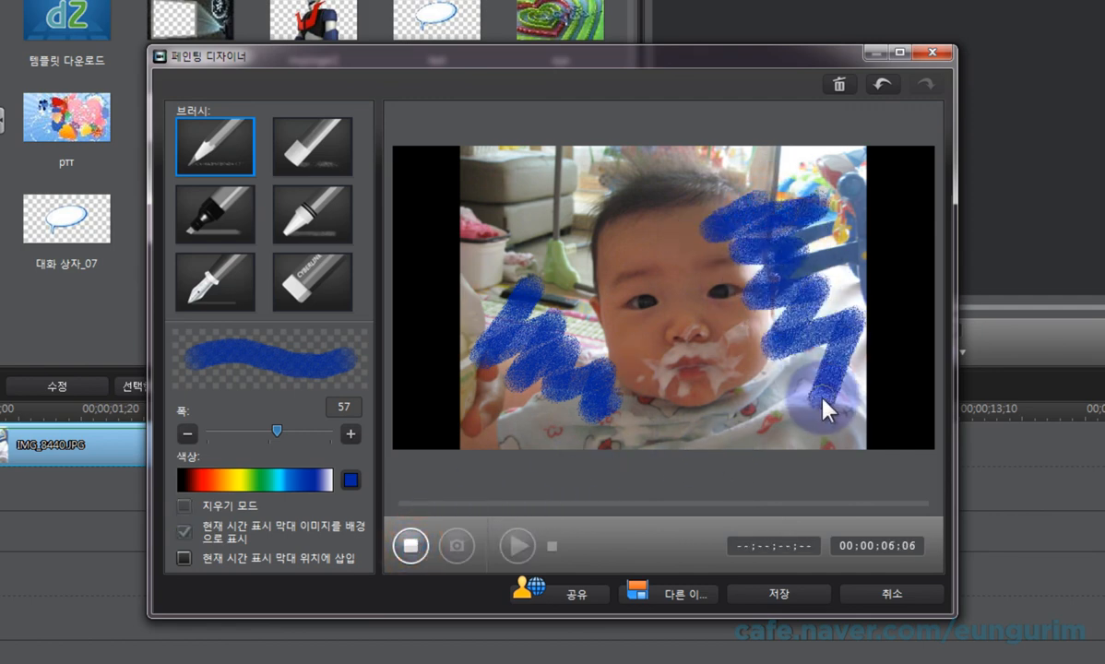
pyautogui.click(417, 545)
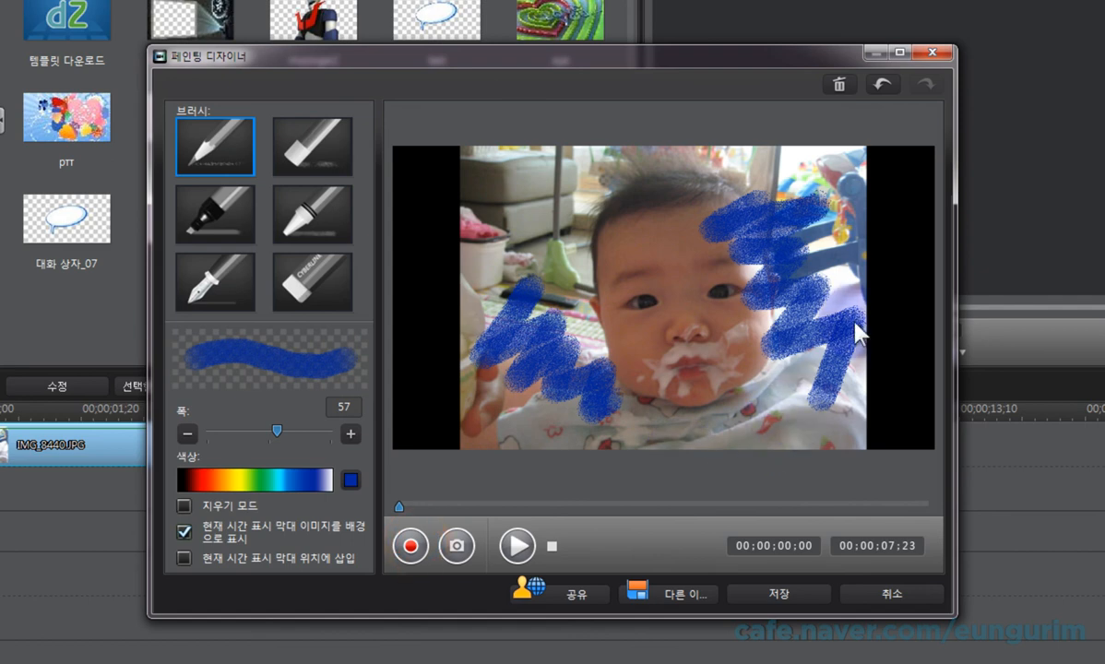
pyautogui.click(881, 86)
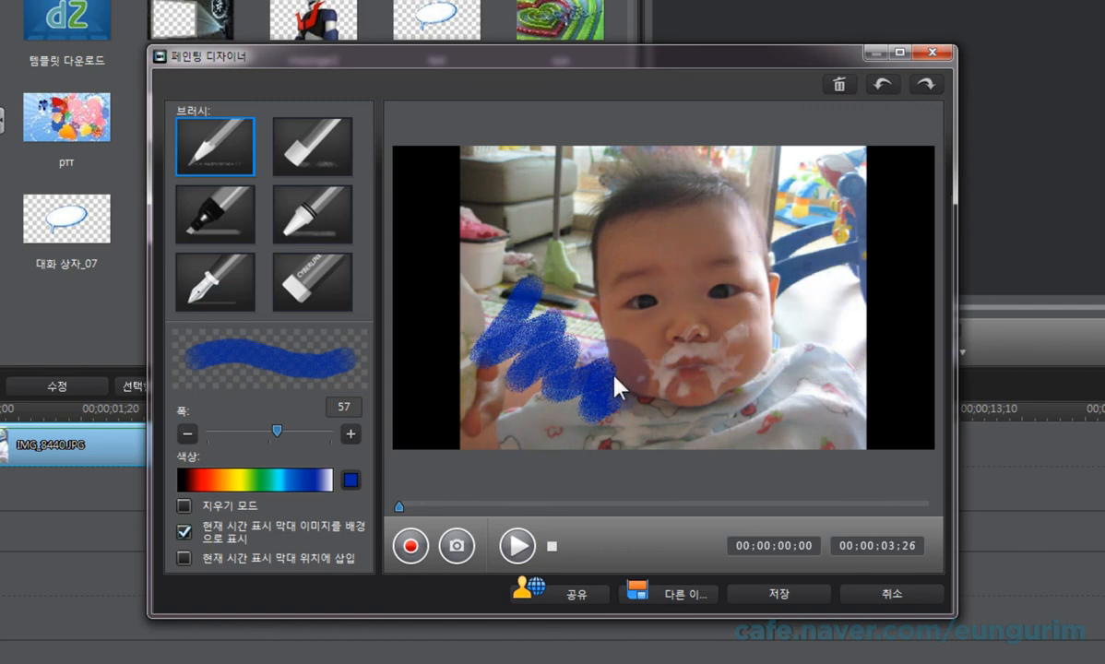
# Step: Record three more blue scribbles as separate takes: across the photo's top, down its right side, and along its bottom edge
pyautogui.click(411, 546)
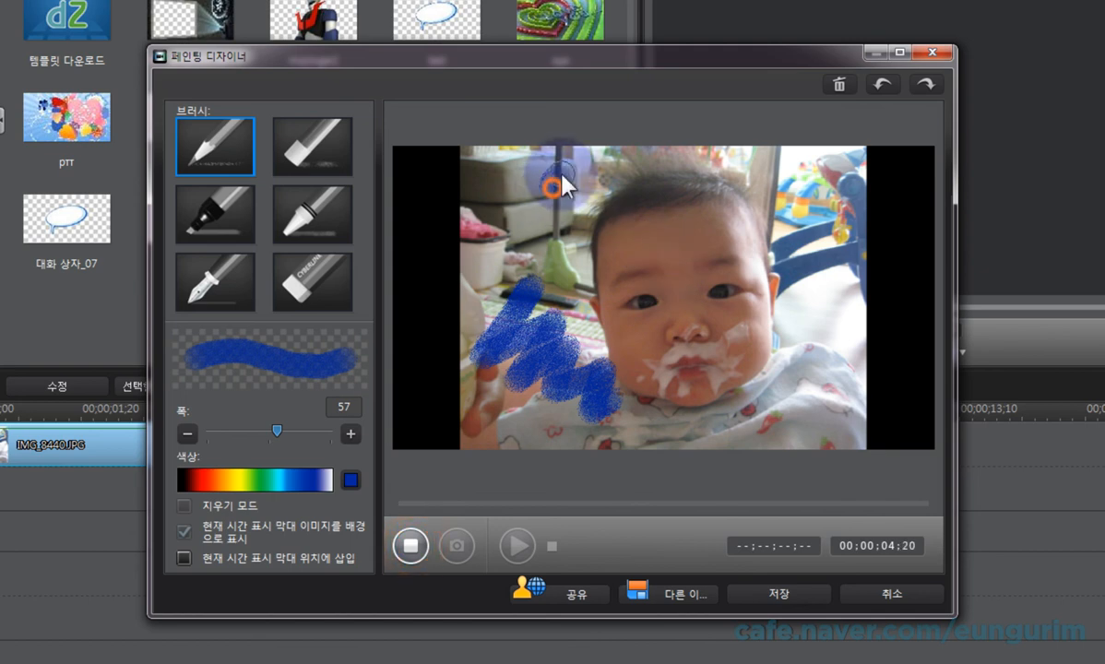
pyautogui.moveTo(559, 183)
pyautogui.mouseDown()
pyautogui.moveTo(620, 173)
pyautogui.moveTo(667, 204)
pyautogui.moveTo(784, 175)
pyautogui.mouseUp()
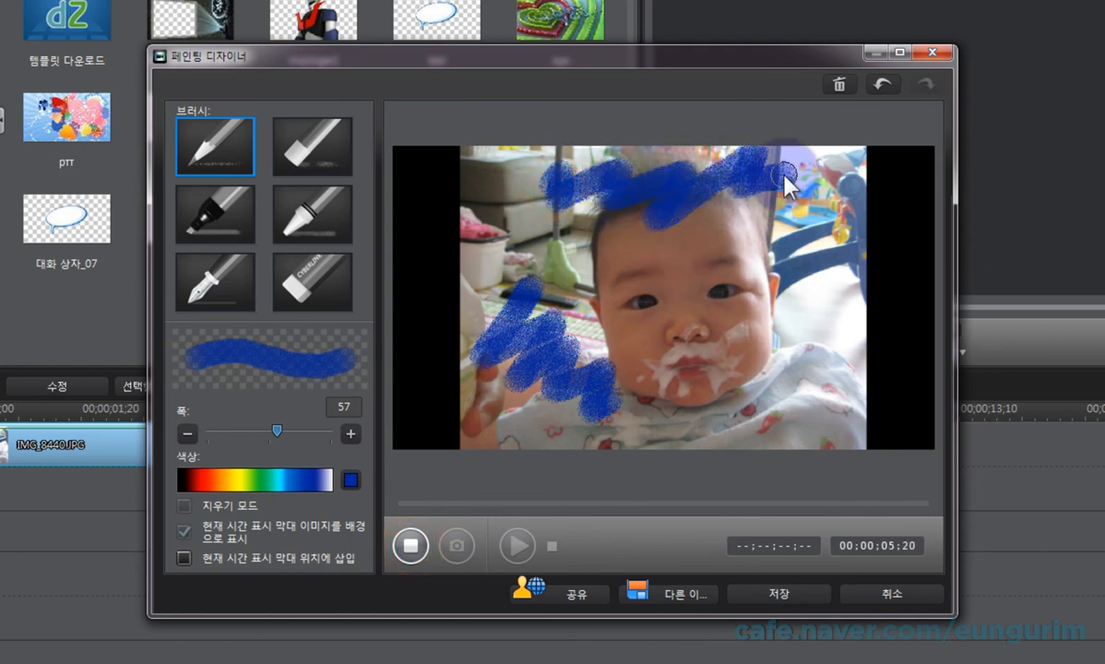
pyautogui.click(412, 546)
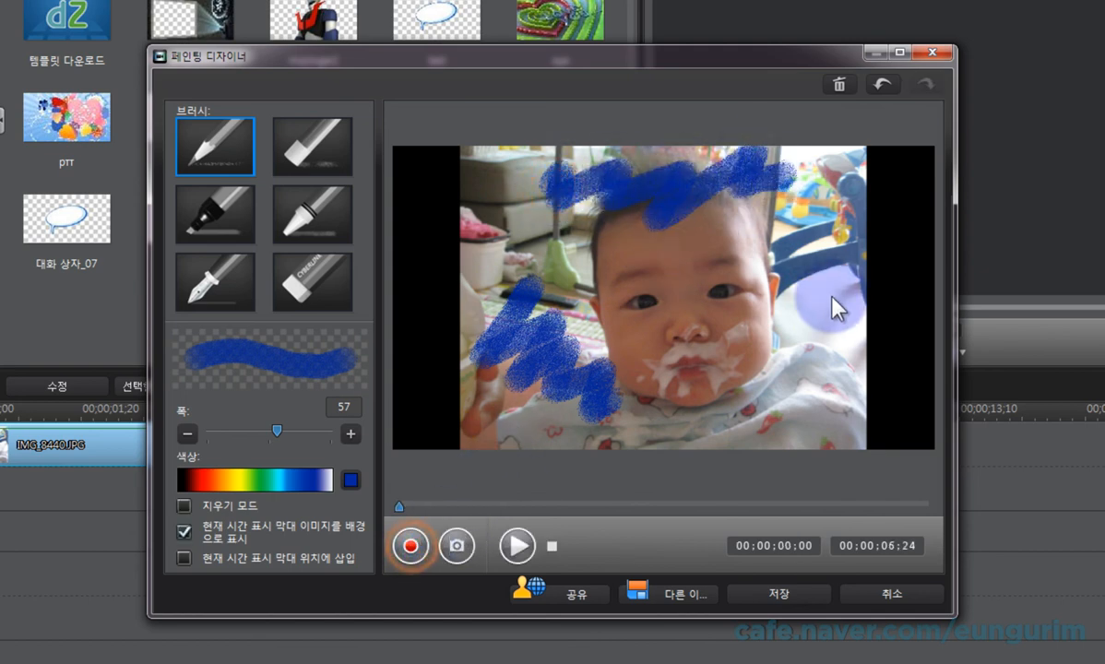
pyautogui.click(411, 546)
pyautogui.moveTo(802, 268)
pyautogui.mouseDown()
pyautogui.moveTo(868, 266)
pyautogui.moveTo(822, 367)
pyautogui.moveTo(830, 415)
pyautogui.mouseUp()
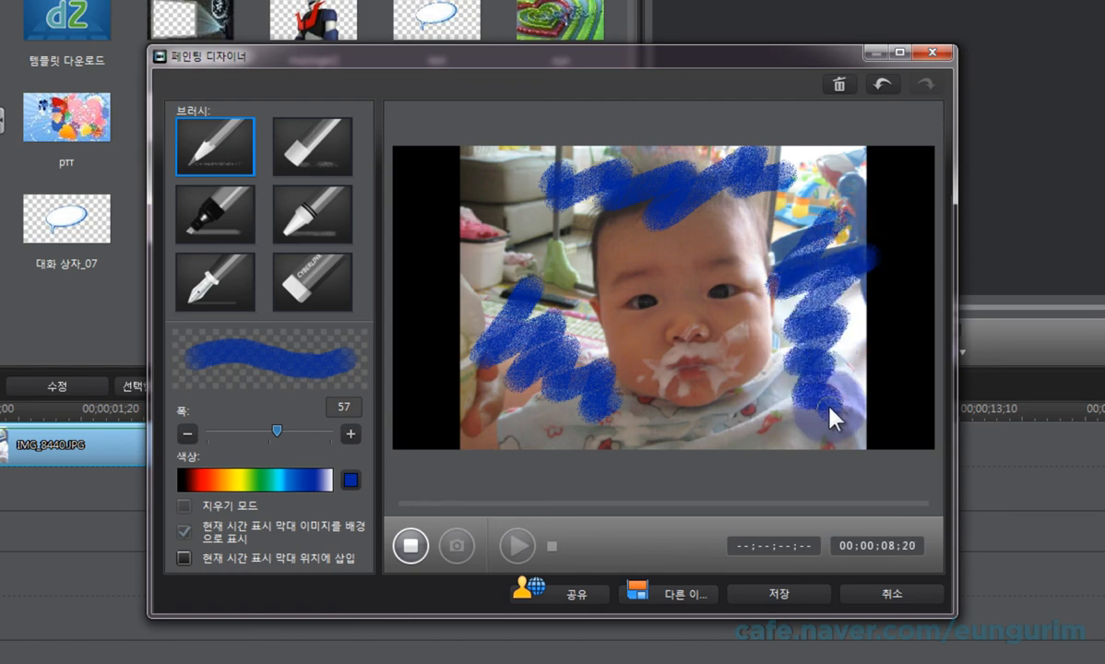
pyautogui.click(415, 544)
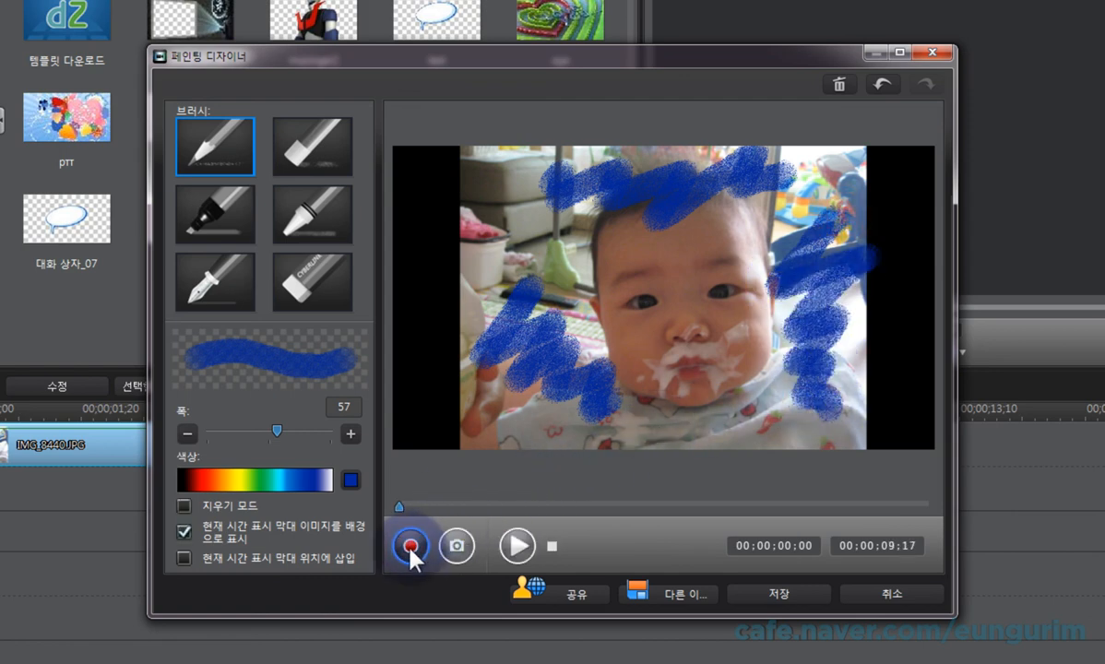
pyautogui.click(414, 546)
pyautogui.moveTo(696, 445)
pyautogui.mouseDown()
pyautogui.moveTo(651, 438)
pyautogui.moveTo(821, 457)
pyautogui.mouseUp()
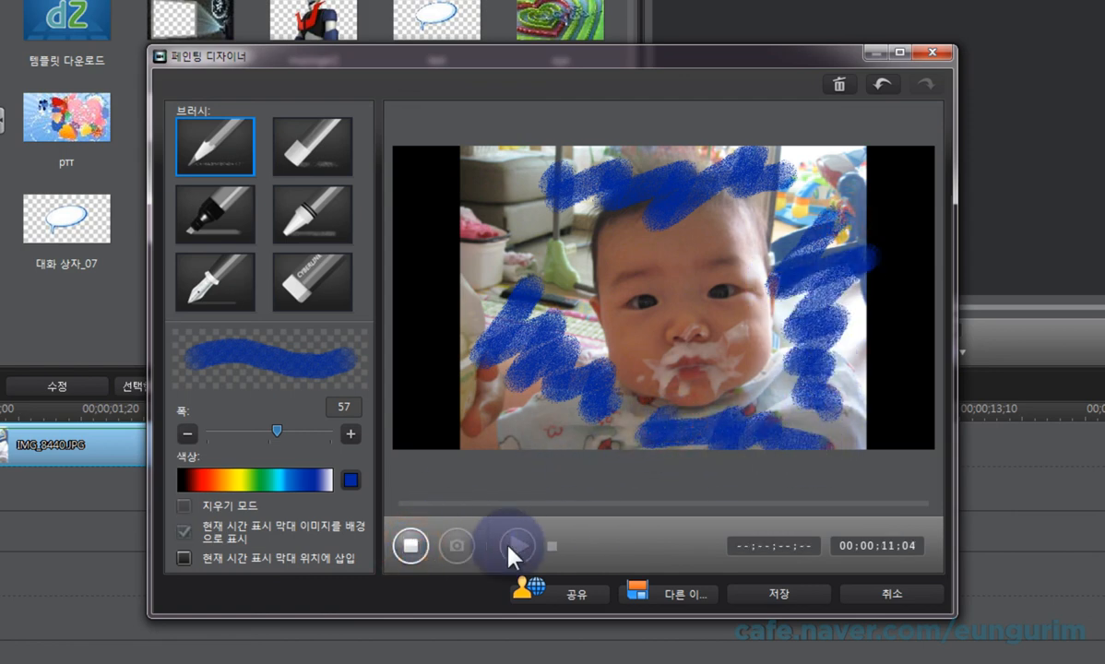
pyautogui.click(420, 551)
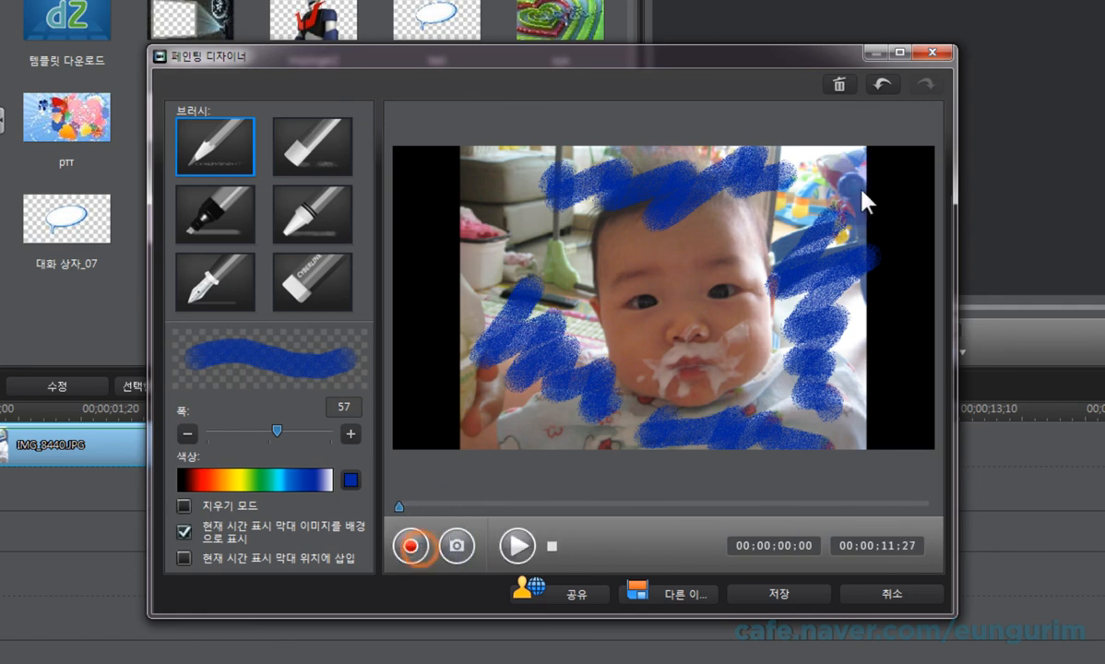
# Step: Undo the recorded scribbles one after another, back to the first one at the lower left of the photo
pyautogui.click(881, 85)
pyautogui.click(882, 84)
pyautogui.click(882, 85)
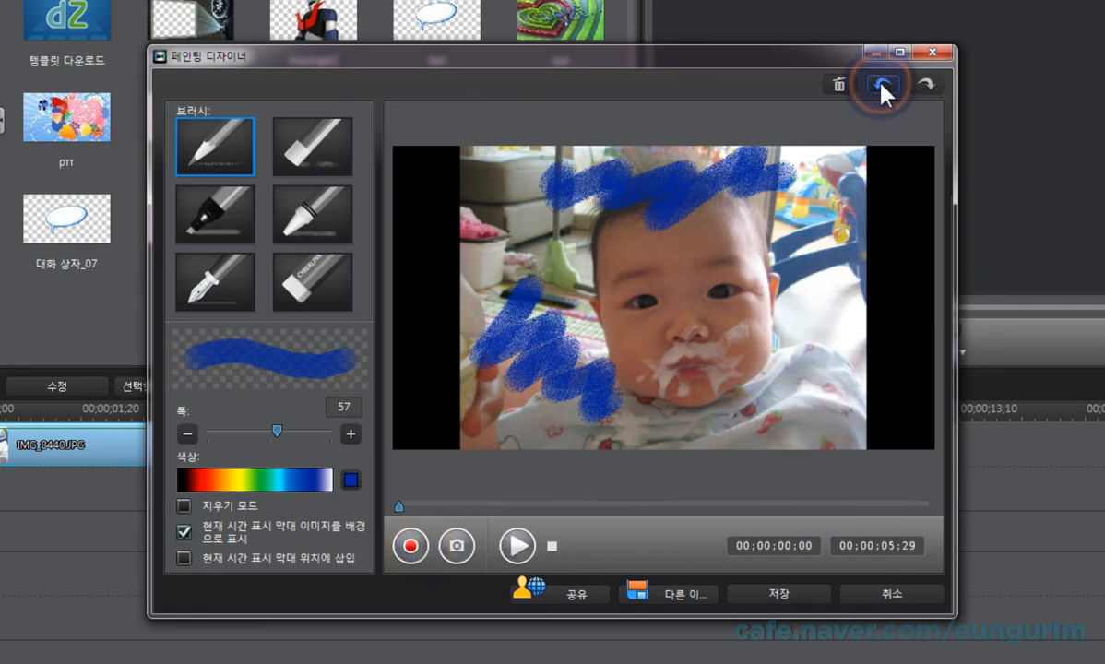
pyautogui.click(882, 86)
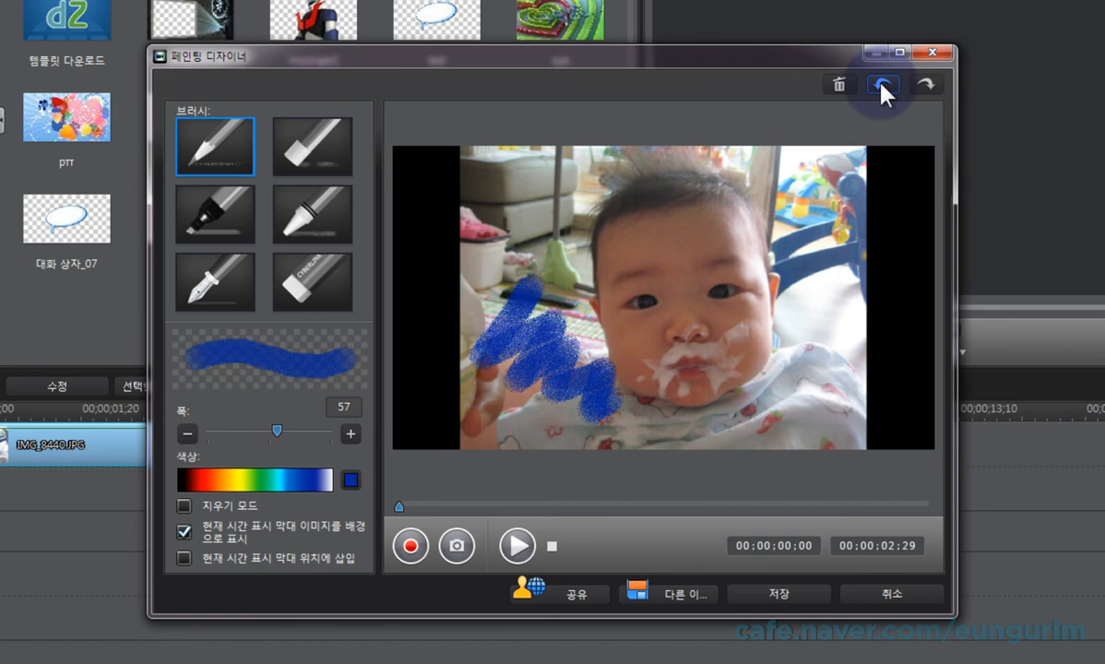